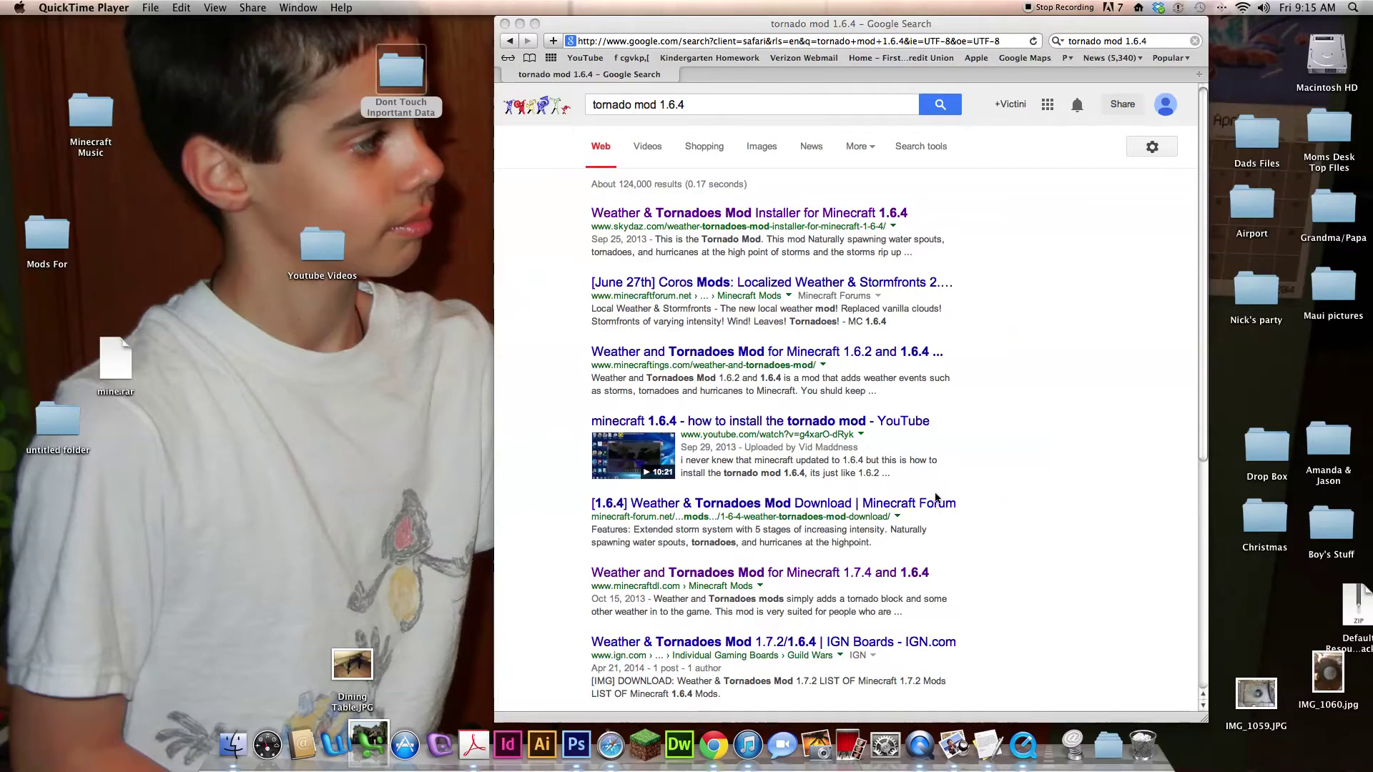
Open the "[1.6.4] Weather & Tornadoes Mod Download | Minecraft Forum" search result and go to its mod download page
click(758, 498)
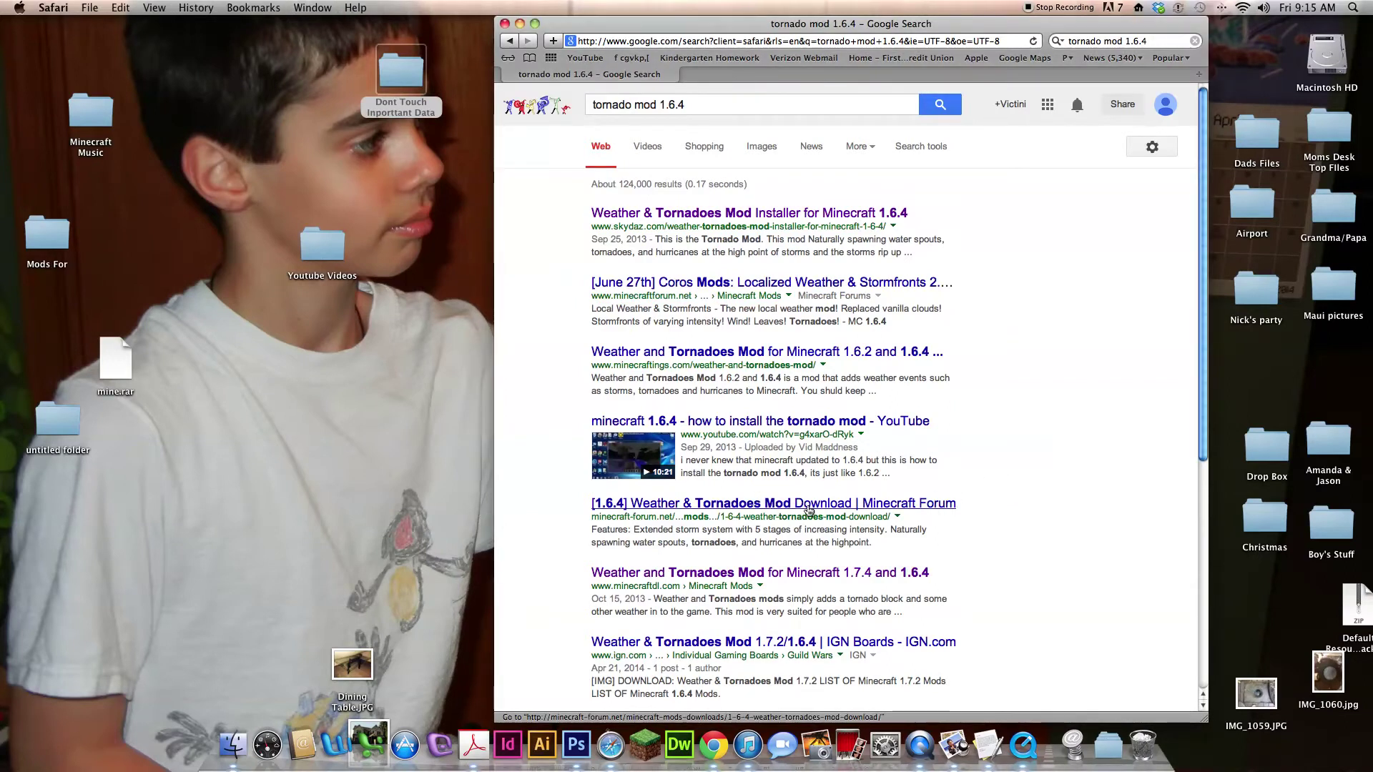
click(811, 505)
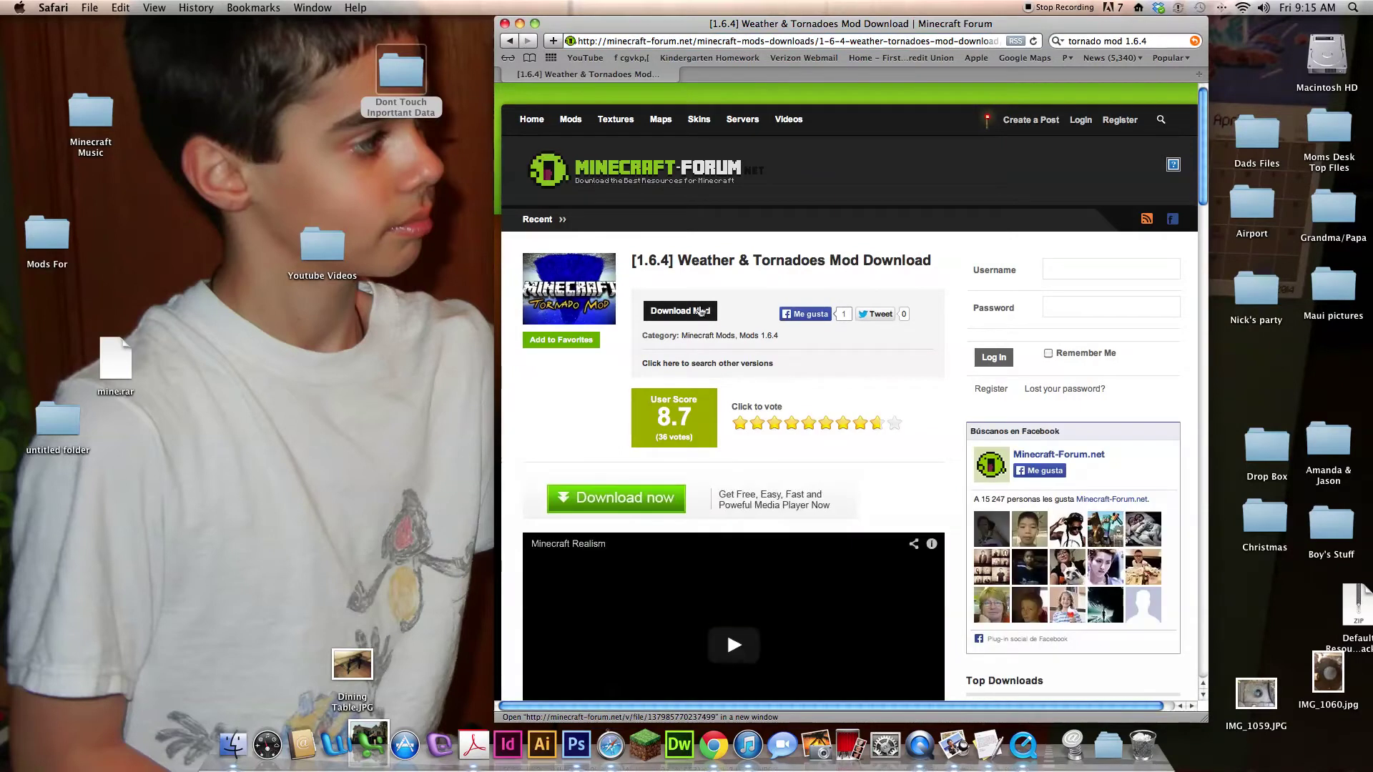
click(700, 310)
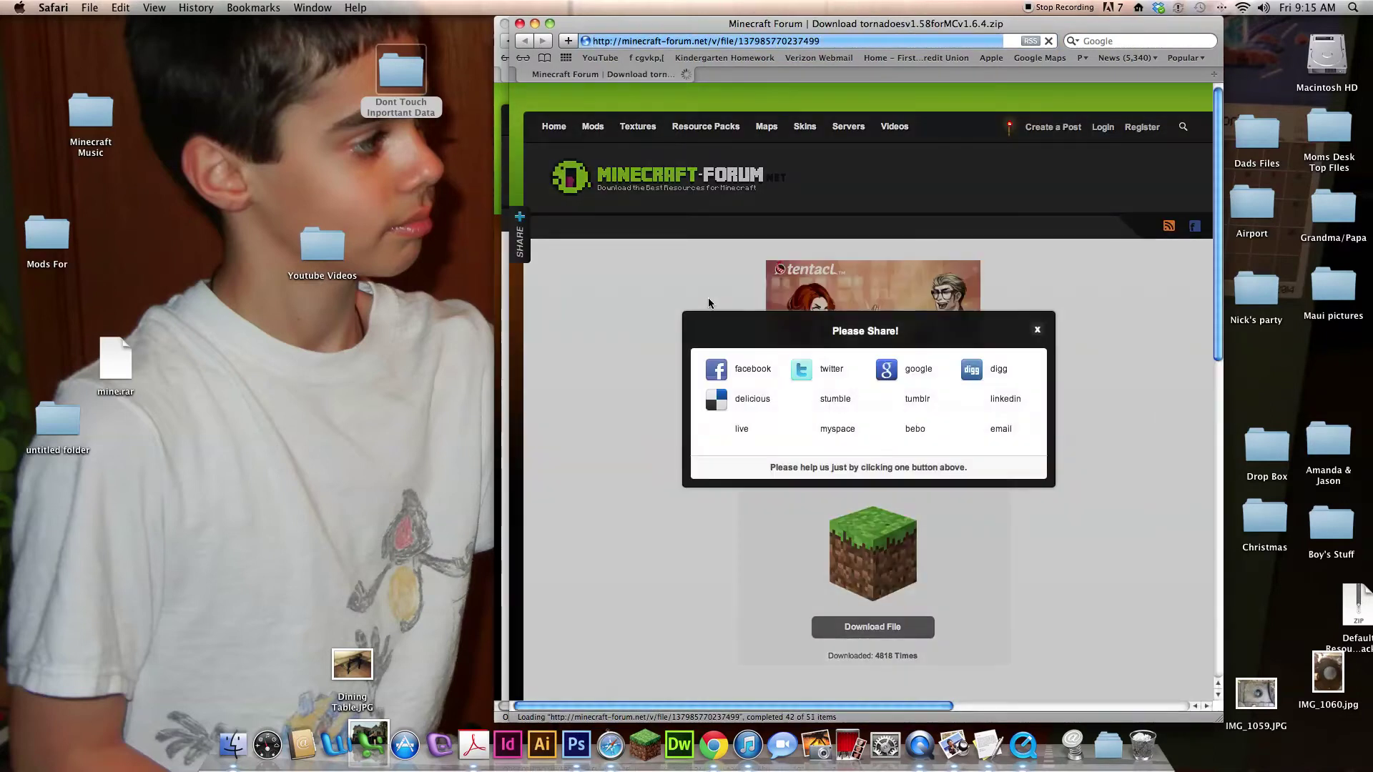
Dismiss the share prompt and the pop-up ad window, and download tornadoesv1.58forMCv1.6.4.zip
scroll(708, 298, down, 1)
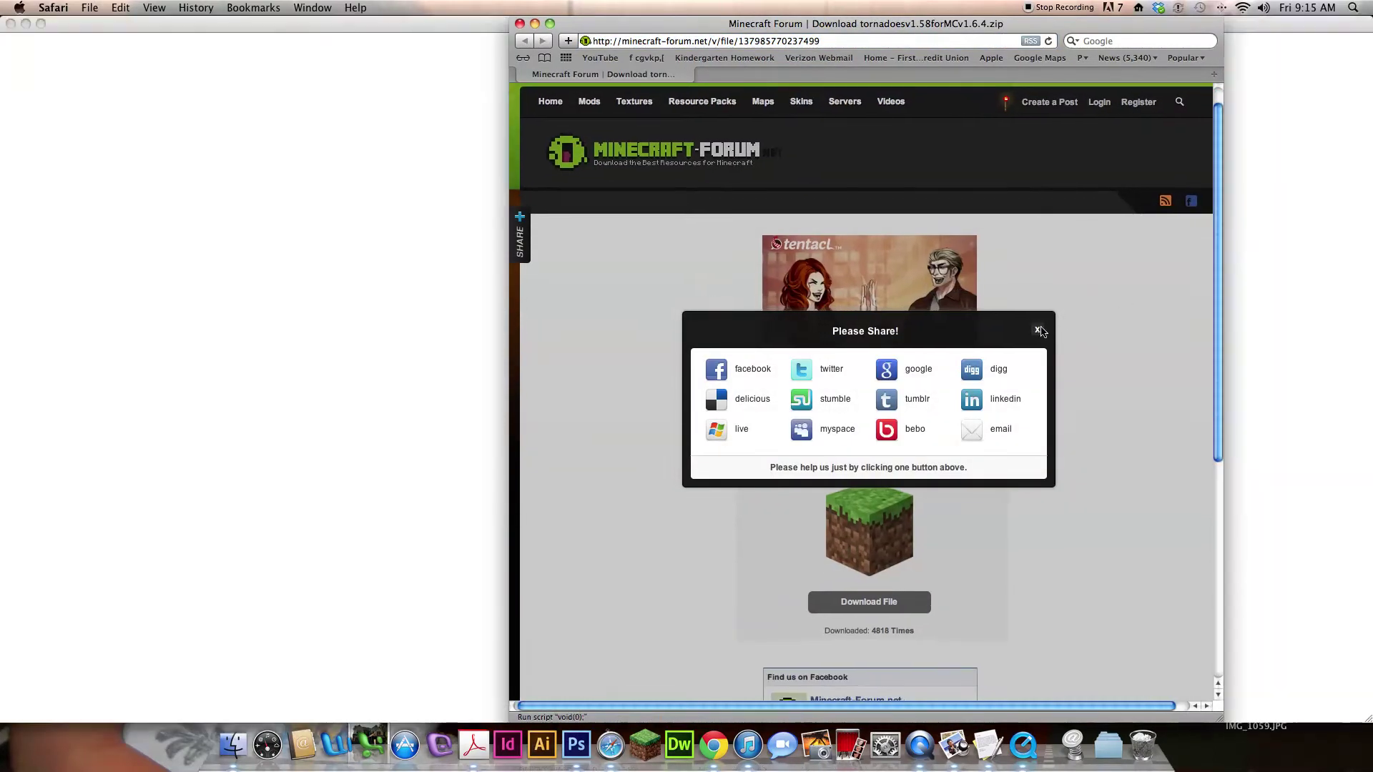
click(1037, 330)
scroll(1040, 326, down, 2)
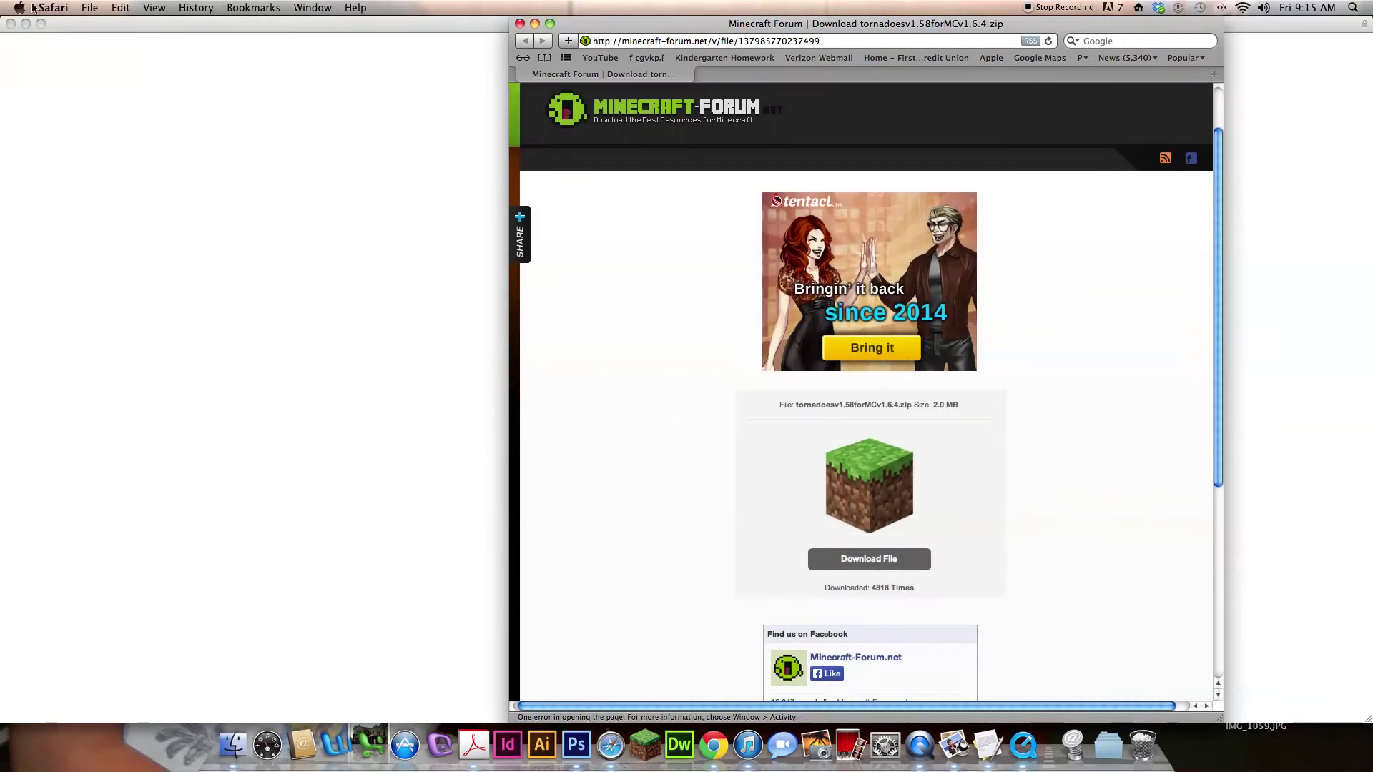
click(11, 24)
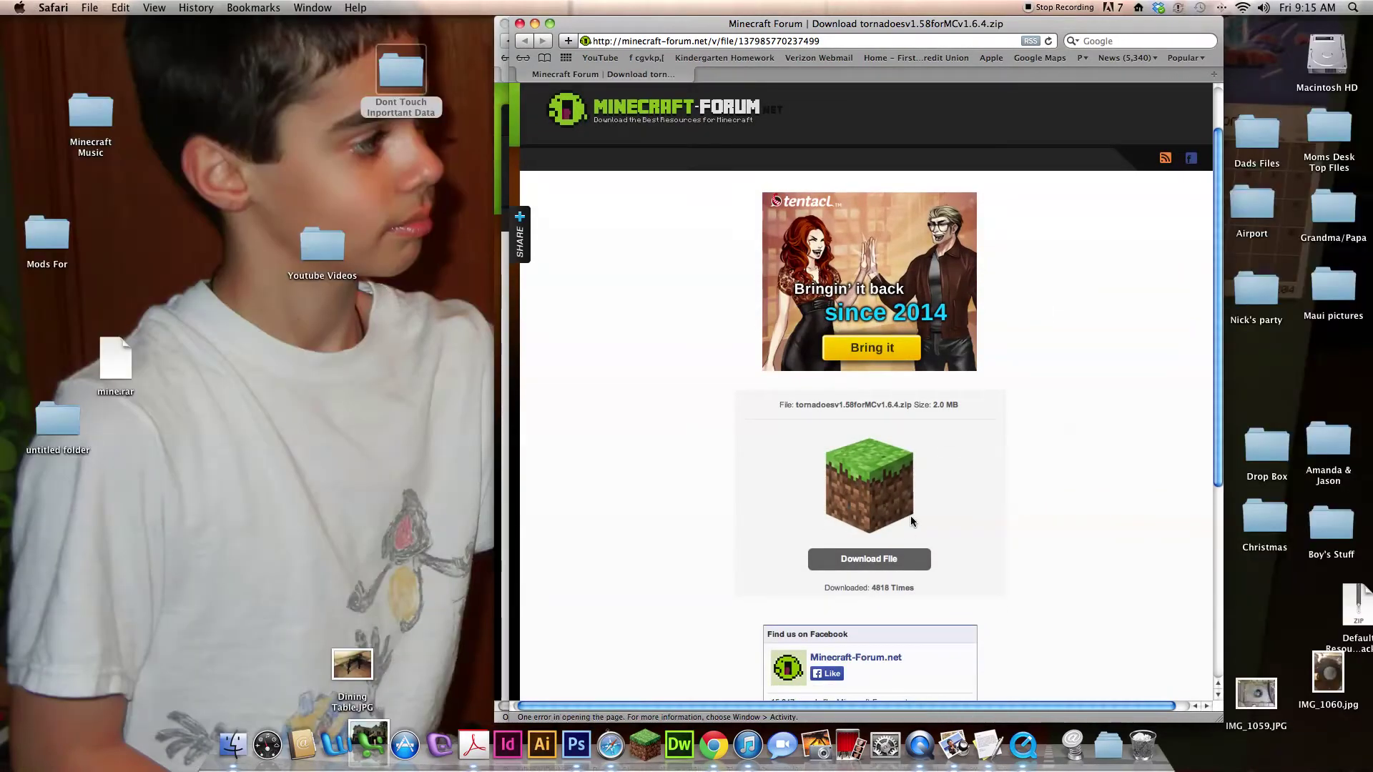
click(902, 559)
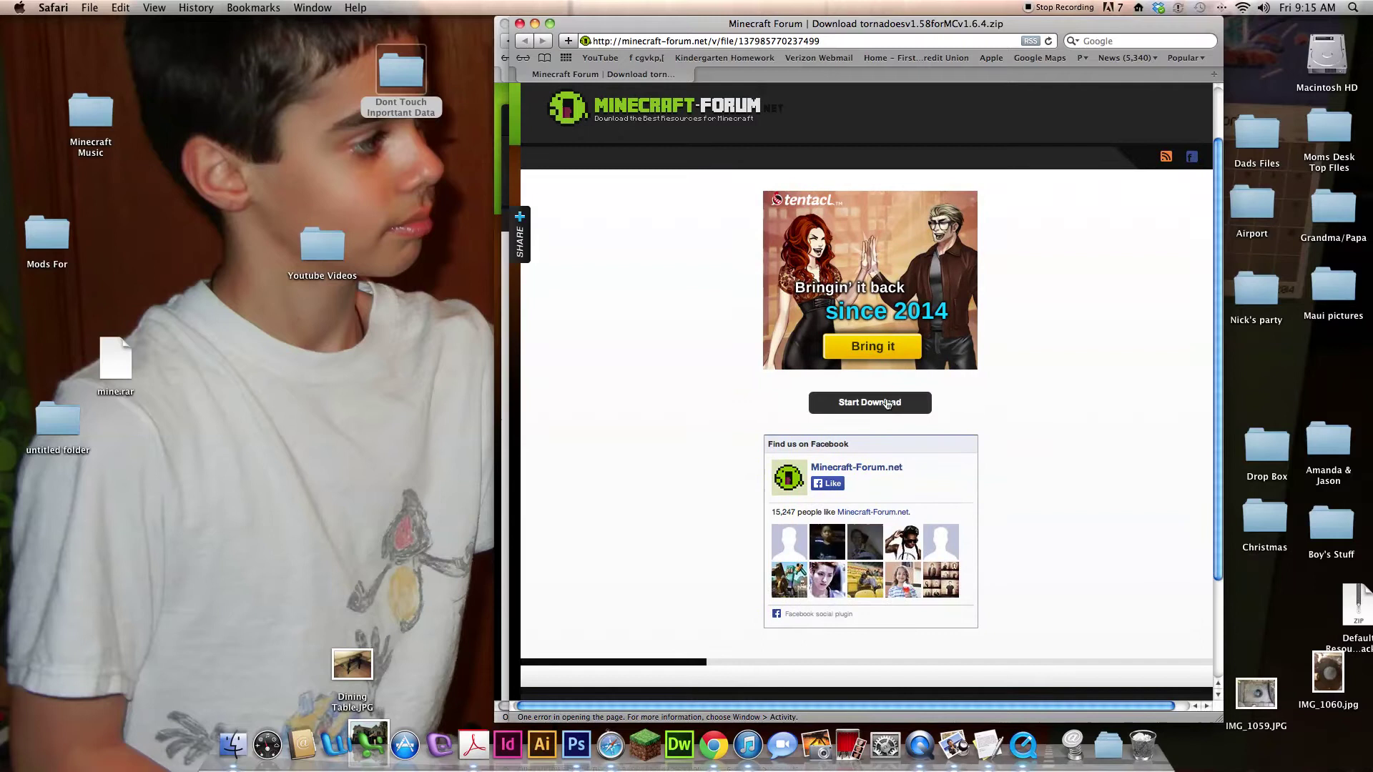
click(887, 401)
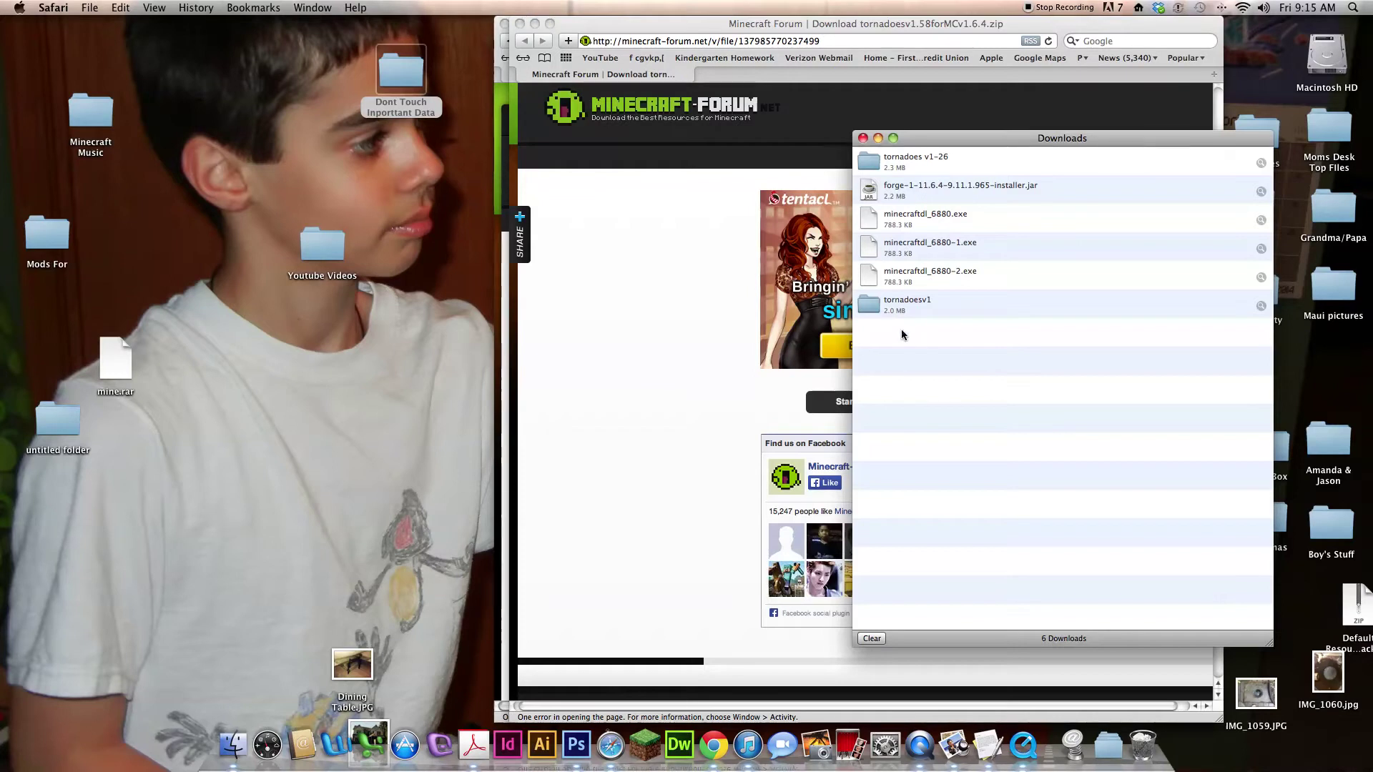
Place the downloaded tornadoesv1 folder on the desktop and close the downloads list and the file's download page
drag(892, 306, 301, 408)
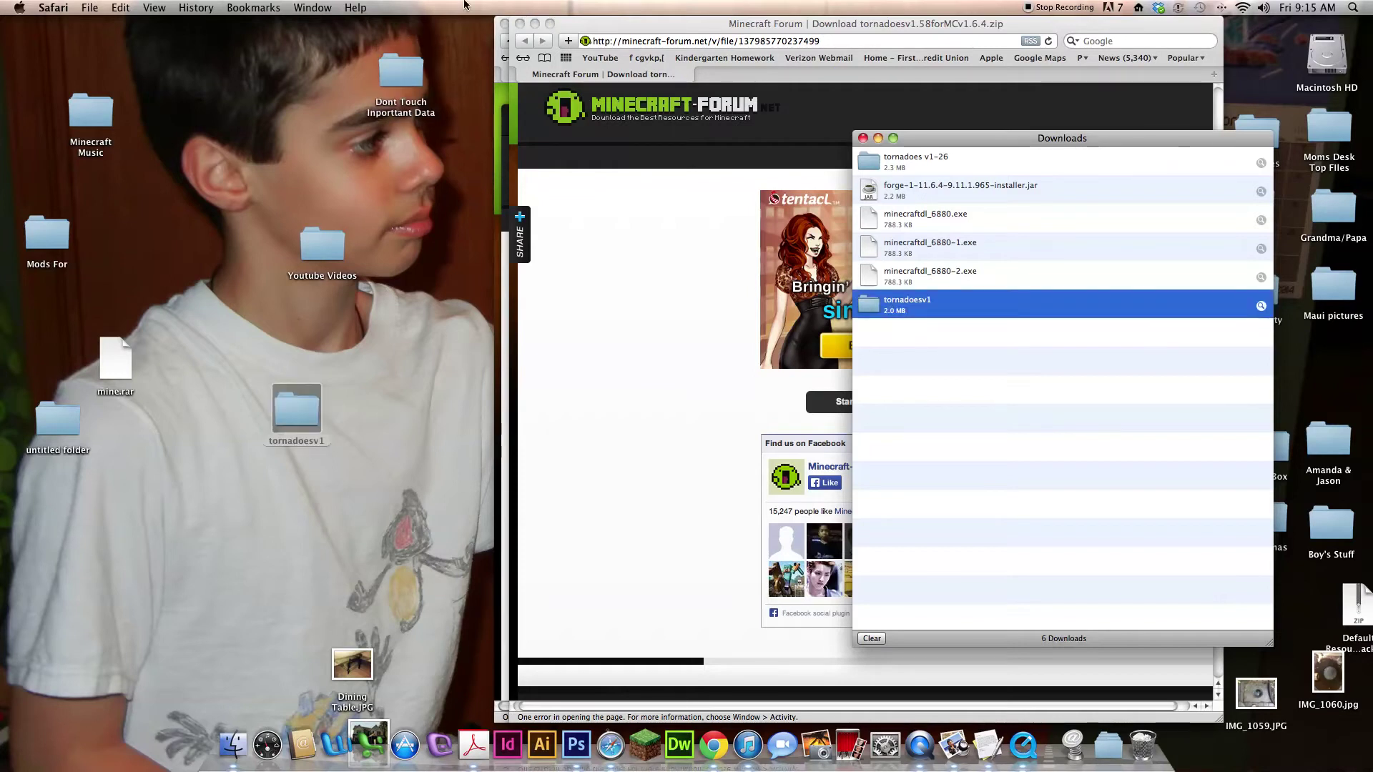
click(862, 138)
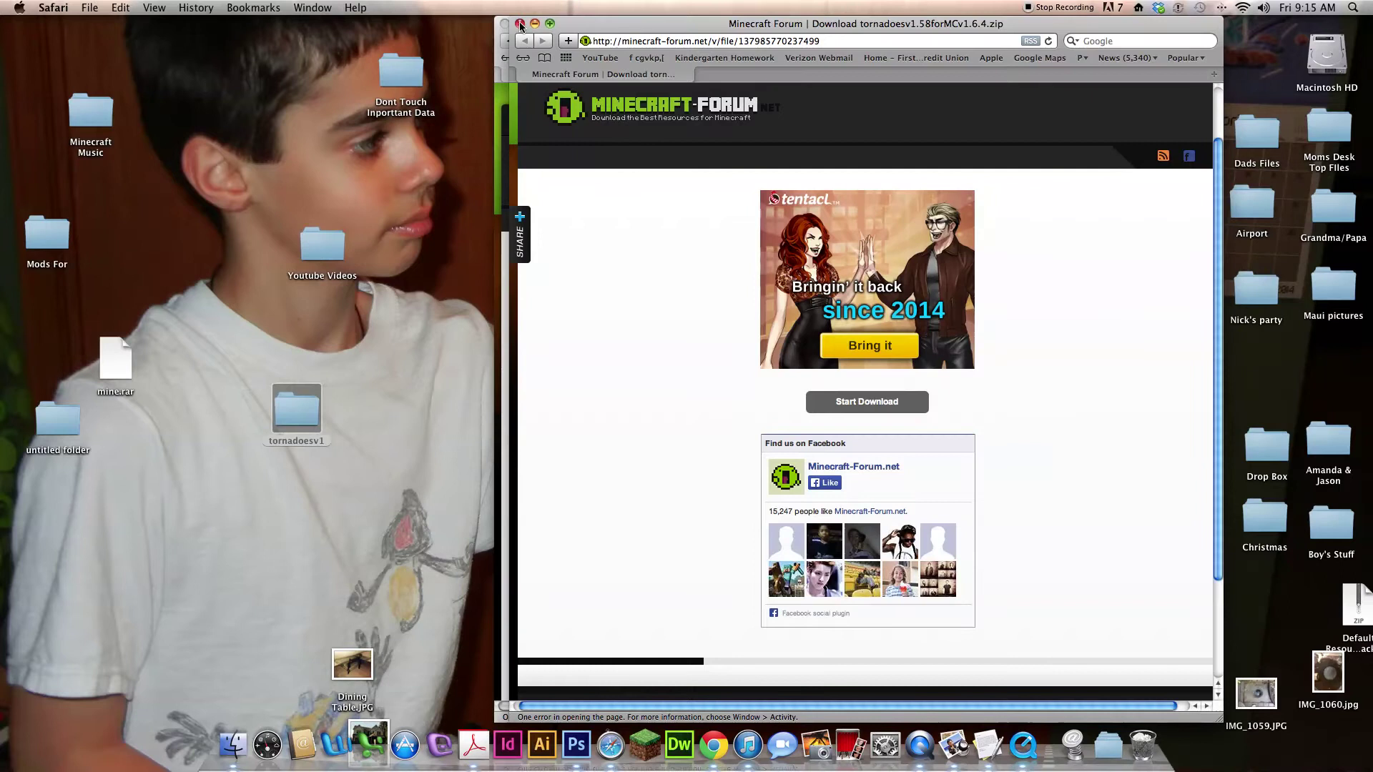
click(520, 24)
drag(950, 30, 1102, 232)
drag(678, 99, 1151, 744)
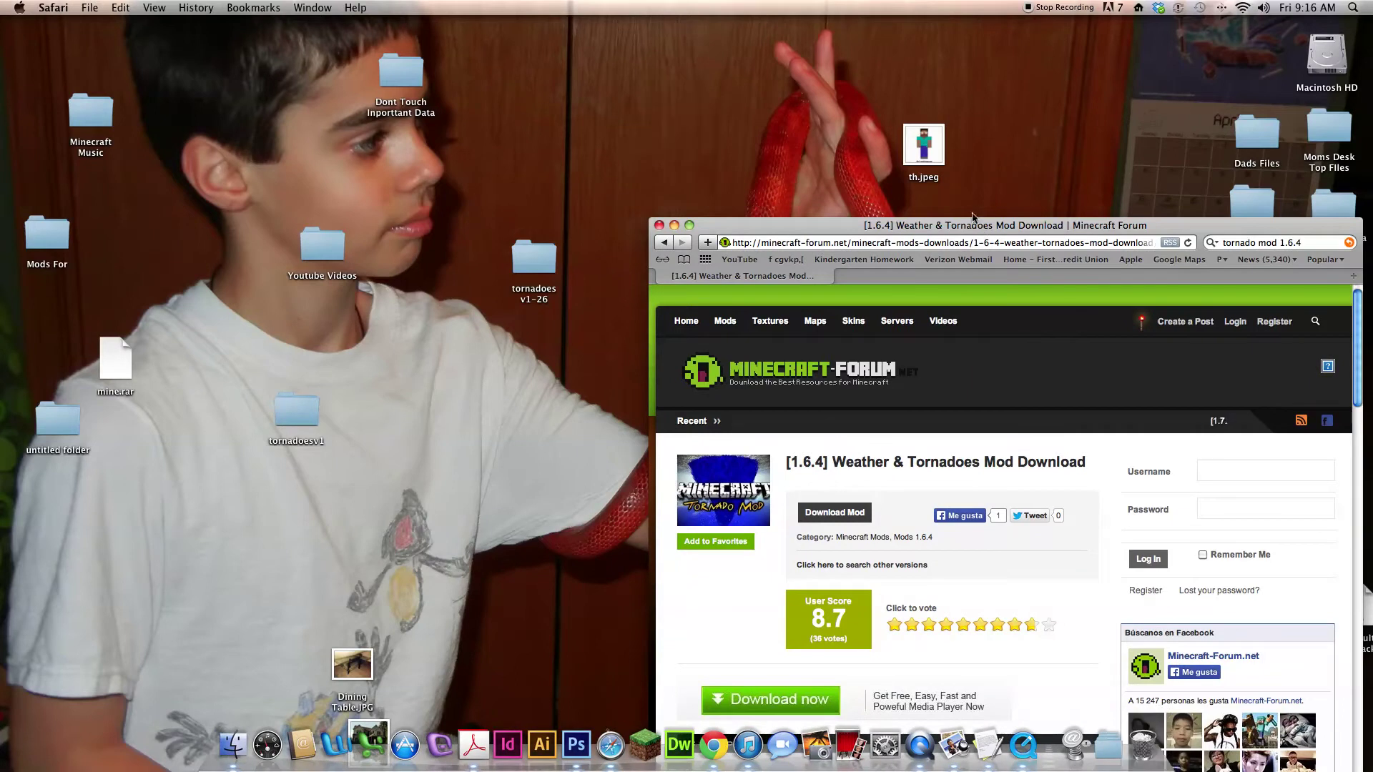
drag(1319, 250, 1152, 48)
Search the web for "forge downloads" and open the Minecraft Forge Downloads page at files.minecraftforge.net
click(1152, 46)
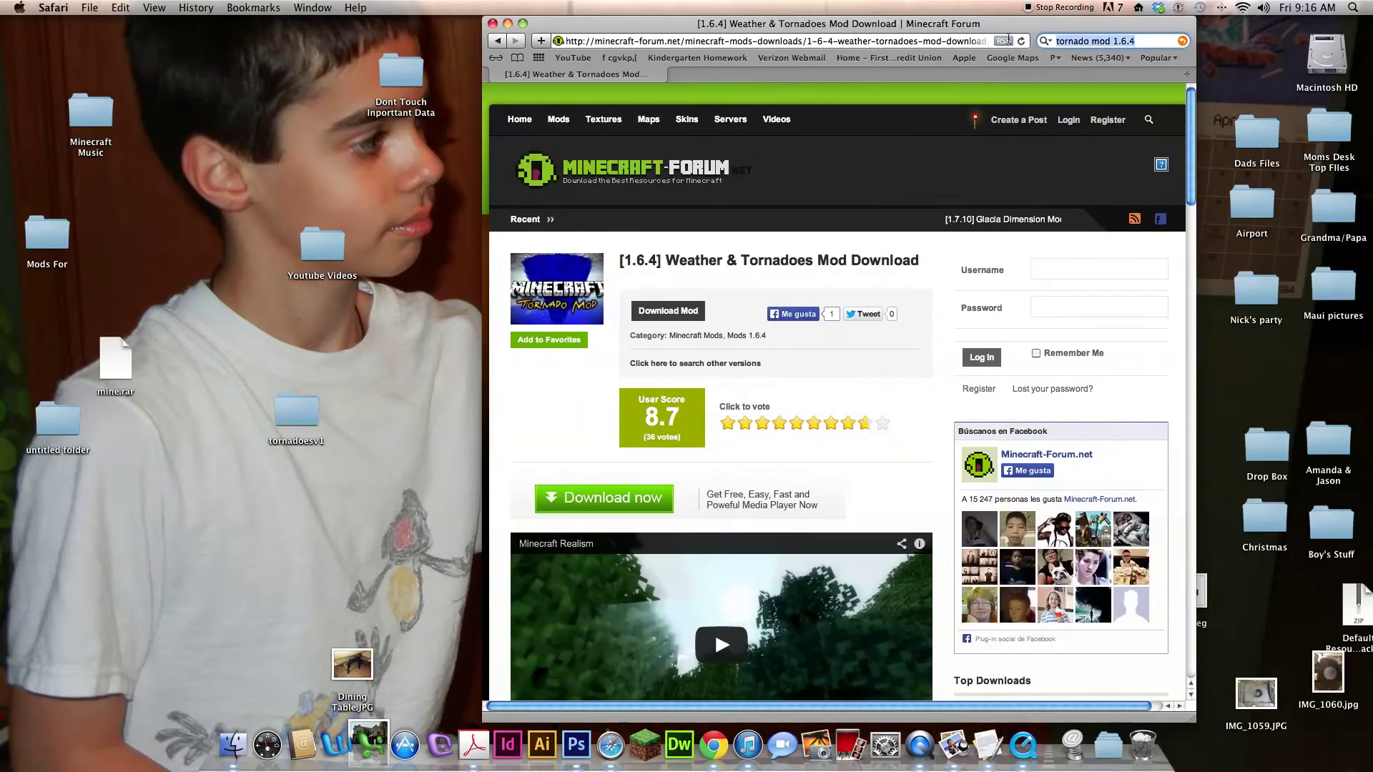
text(forge)
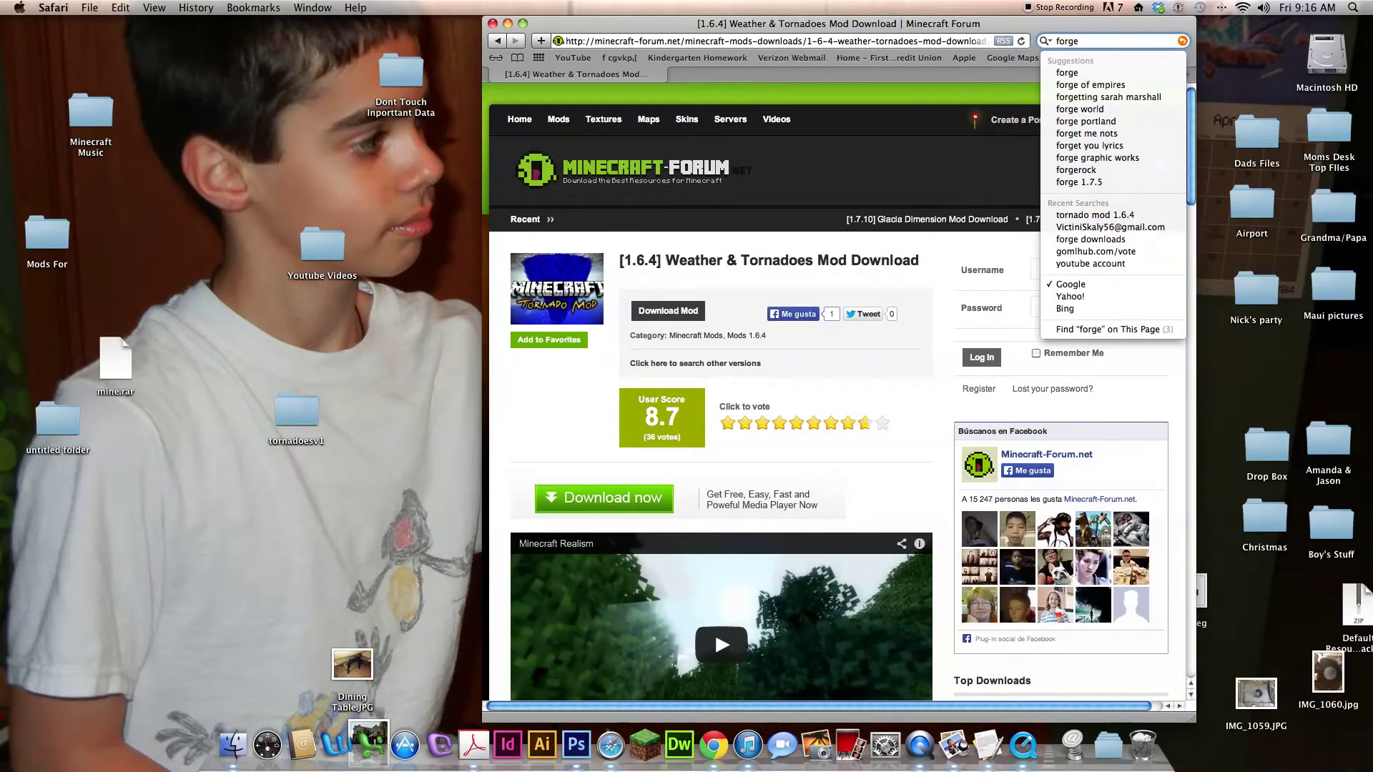
text( downloads)
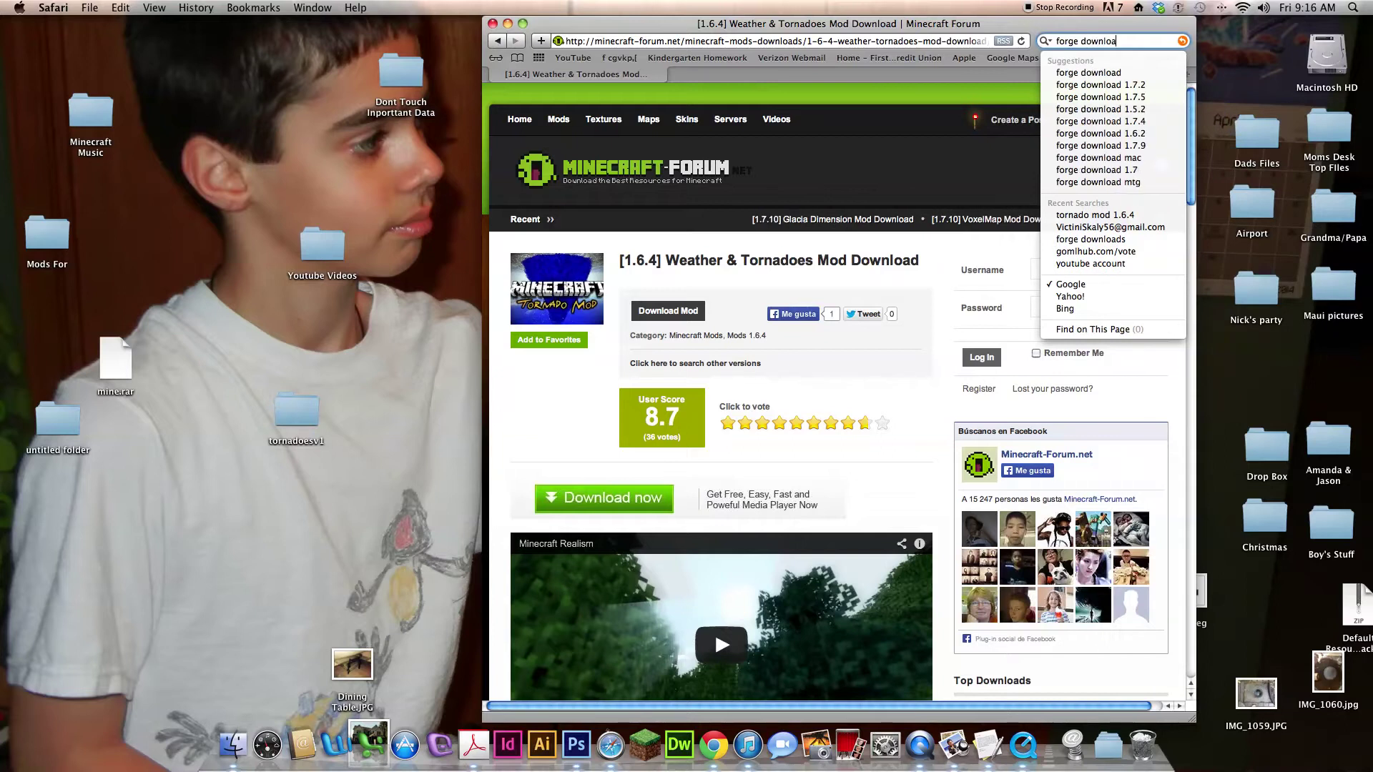
key(Return)
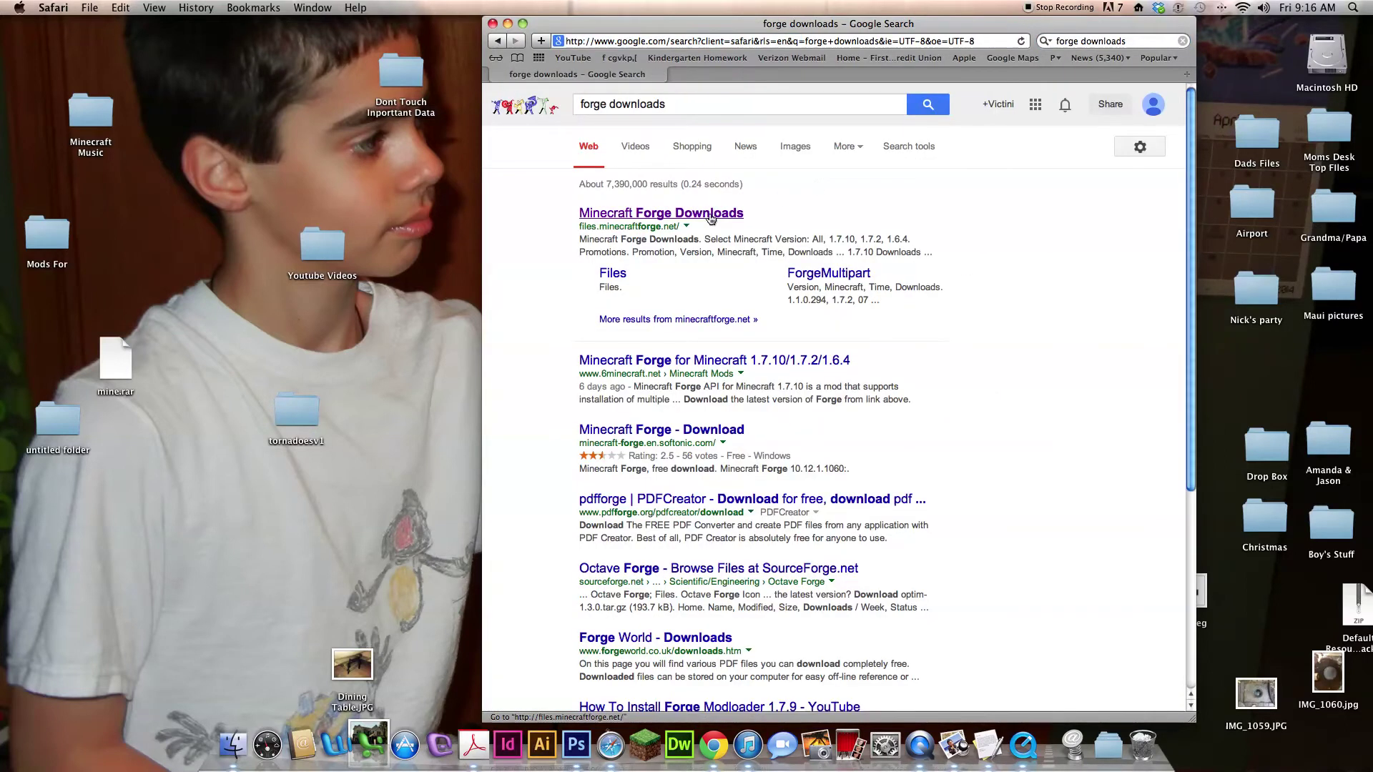
click(713, 214)
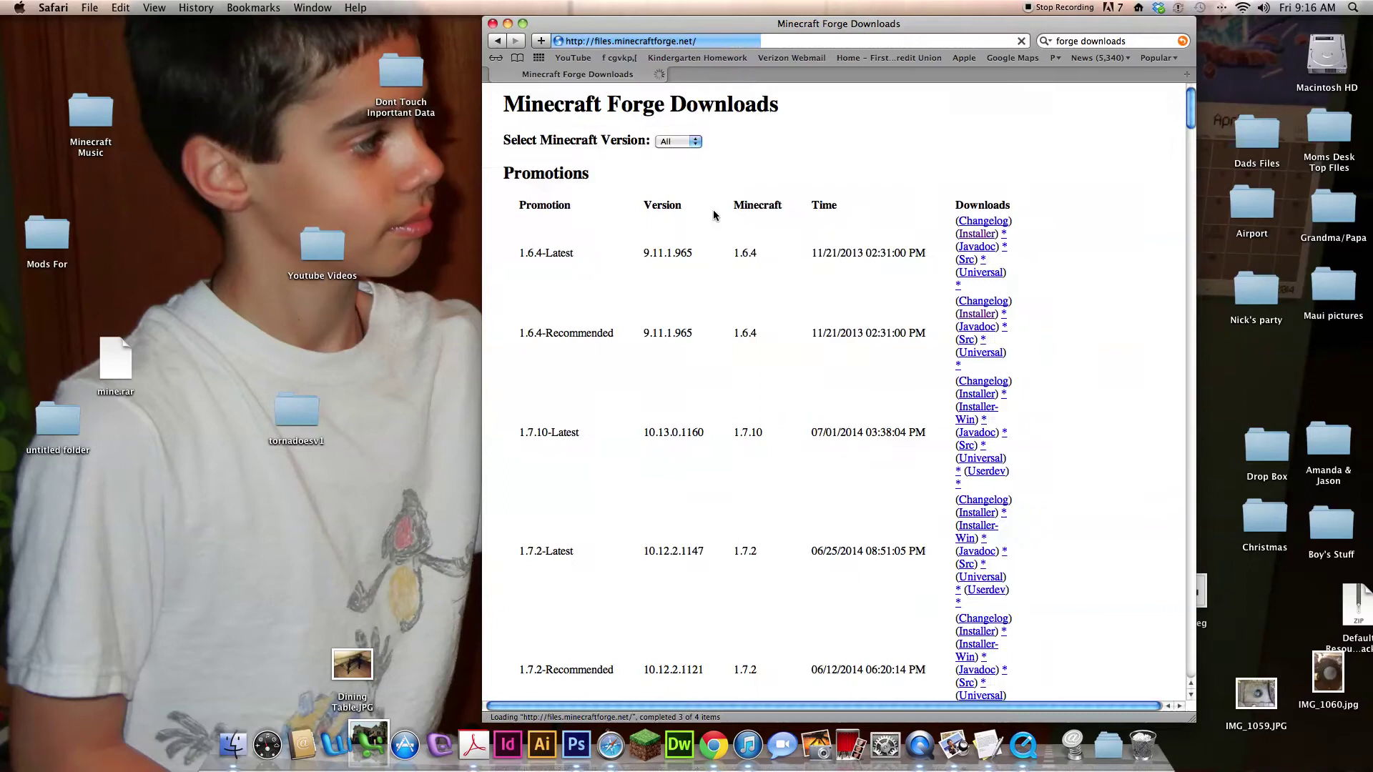
Download the installer of the 1.6.4-Latest Forge build, dismissing the download manager pop-up and skipping the AdF.ly ad
click(977, 234)
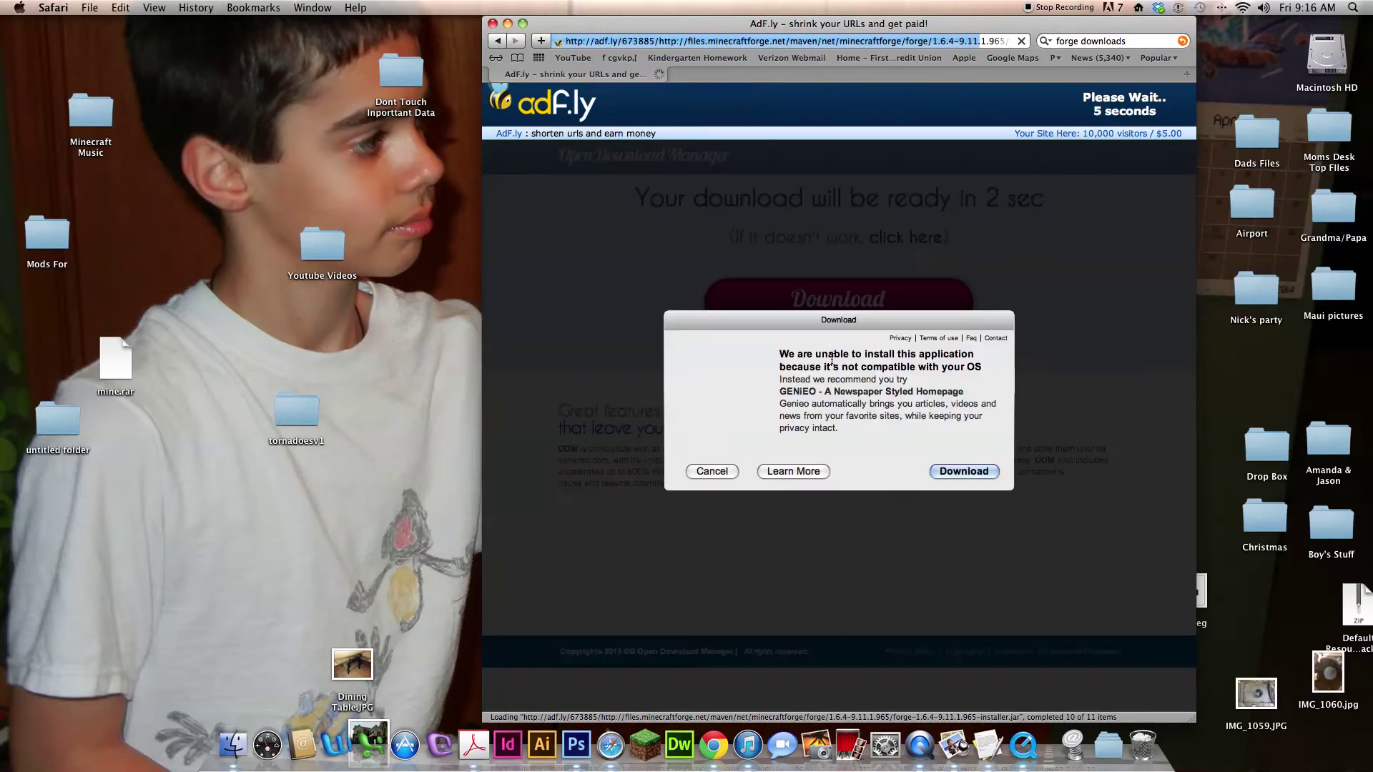
click(712, 471)
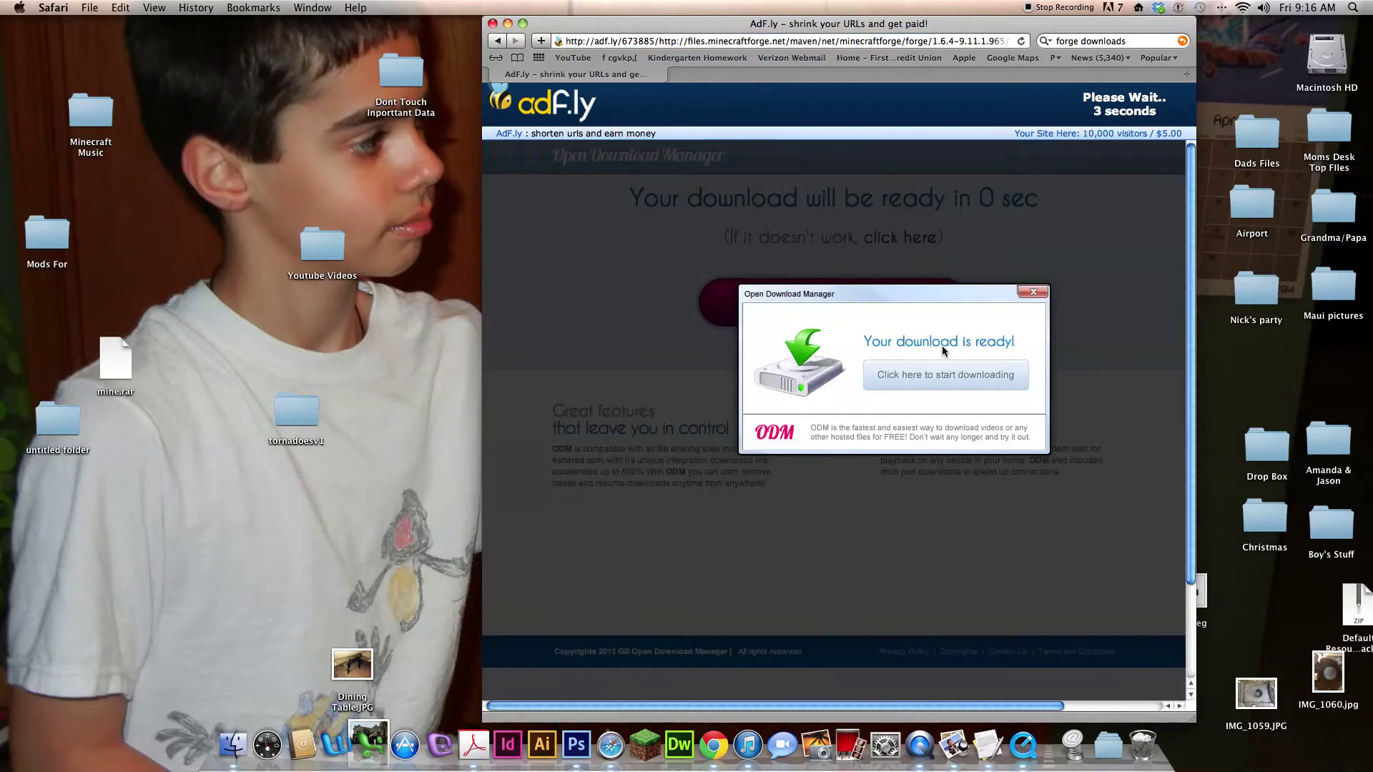
click(1034, 292)
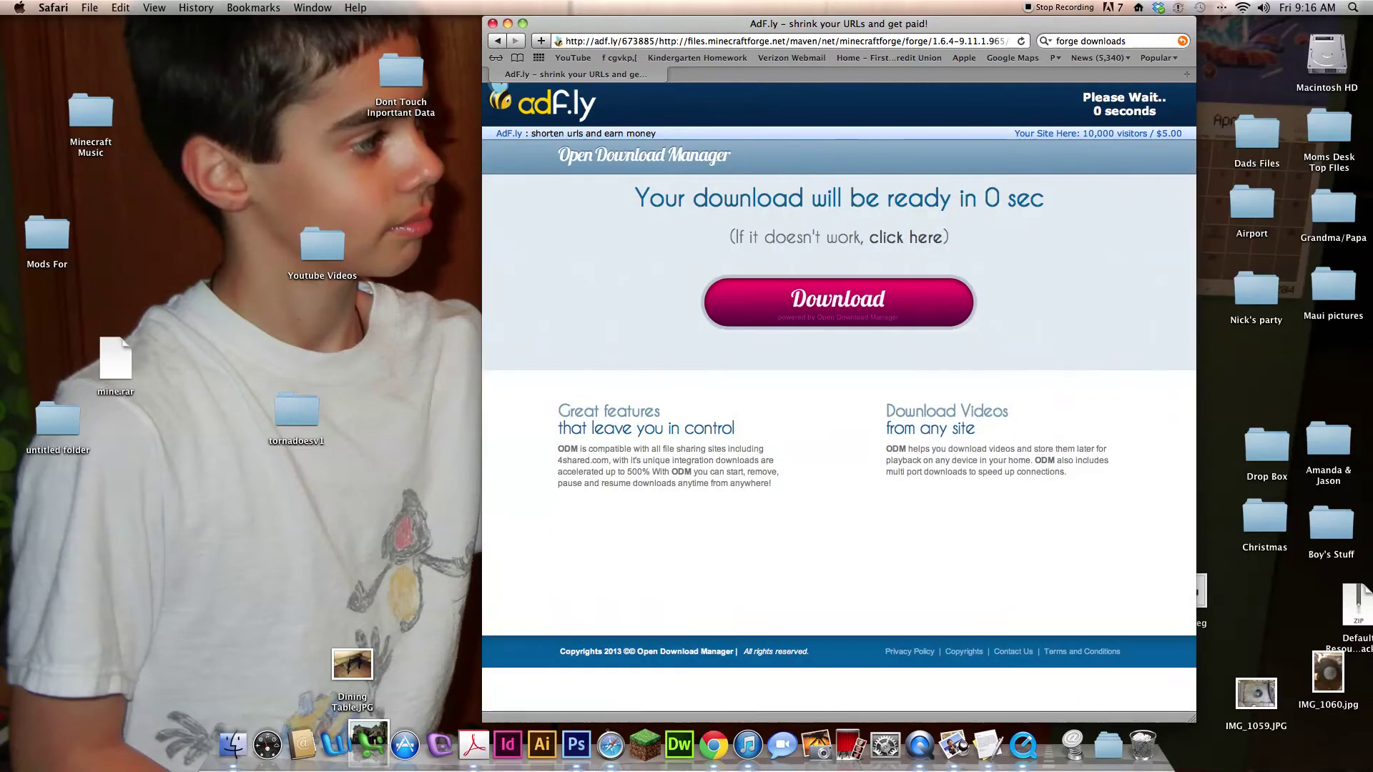
click(1138, 109)
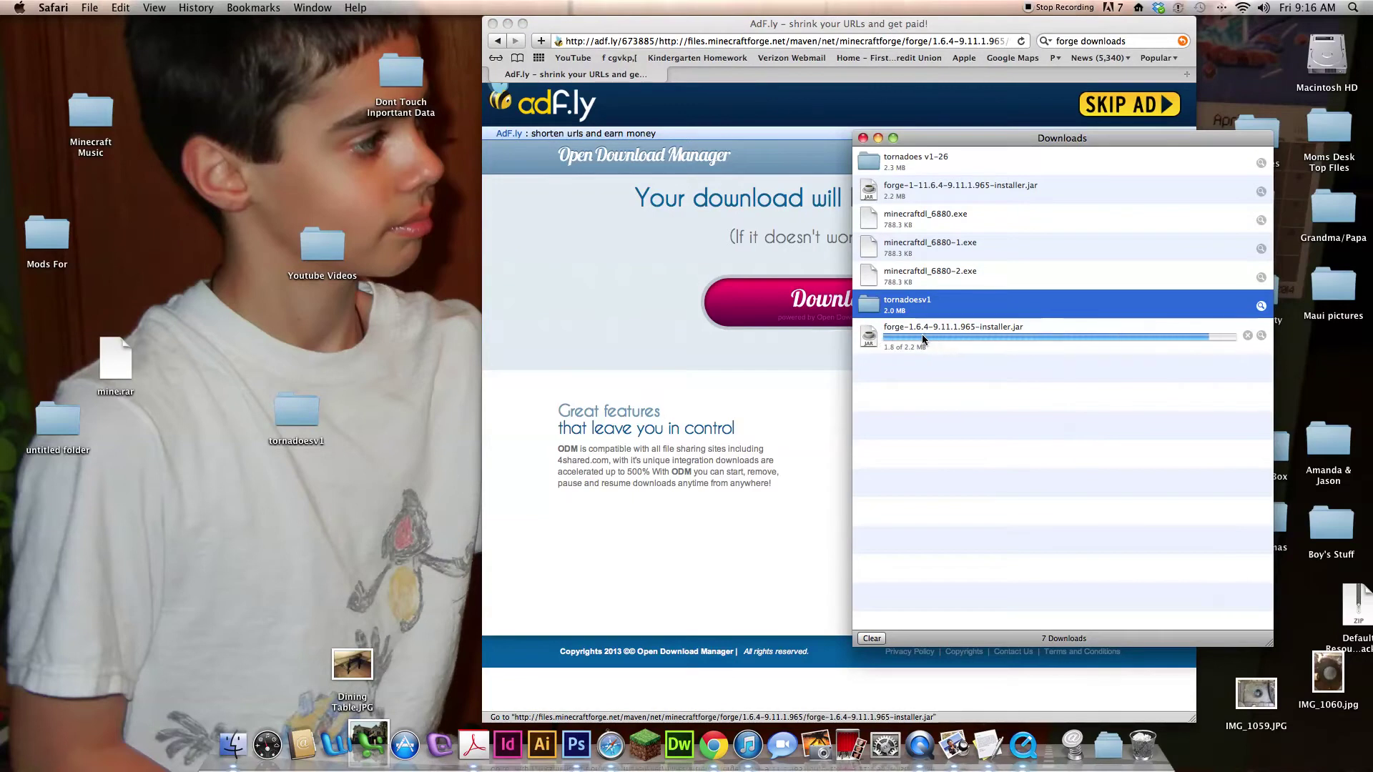
Place the downloaded Forge installer .jar on the desktop beside the tornadoesv1 folder and close the downloads list
drag(922, 333, 387, 369)
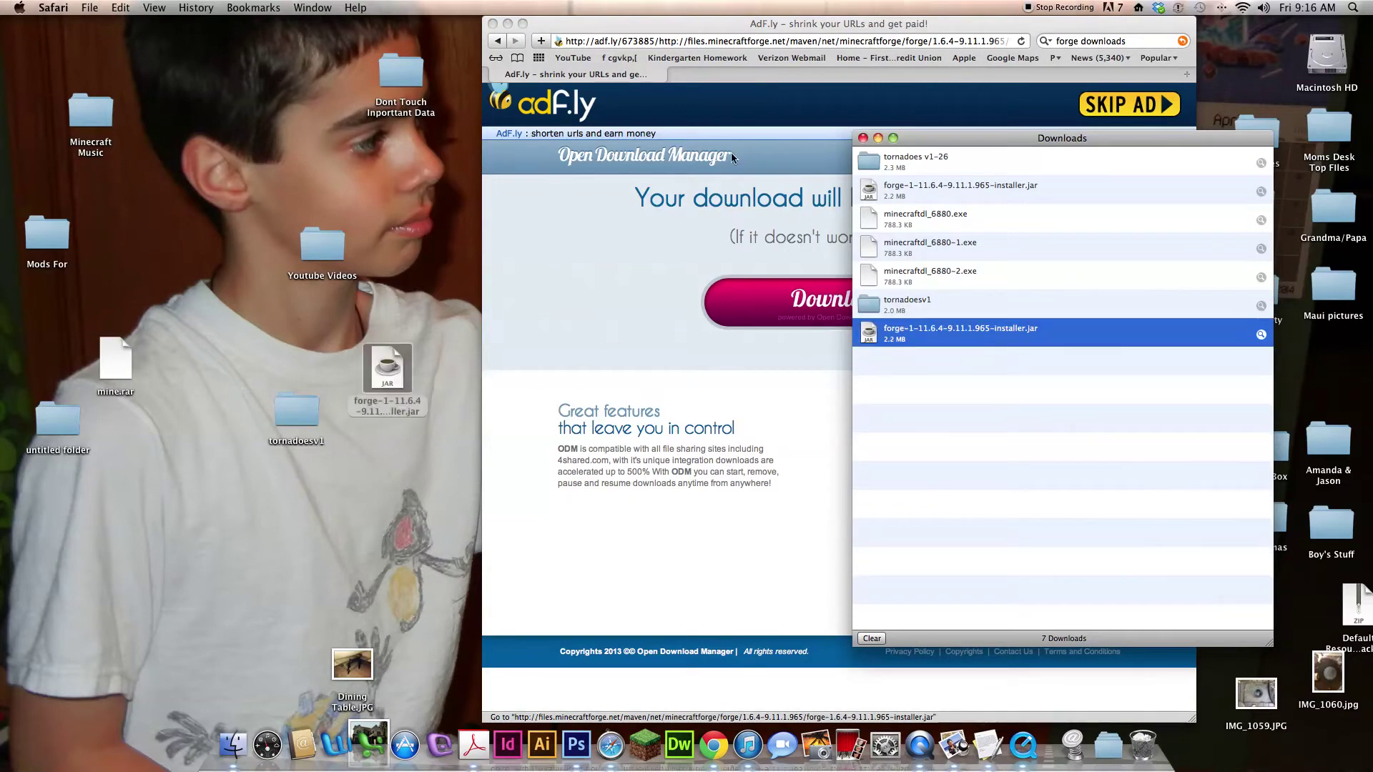
click(863, 139)
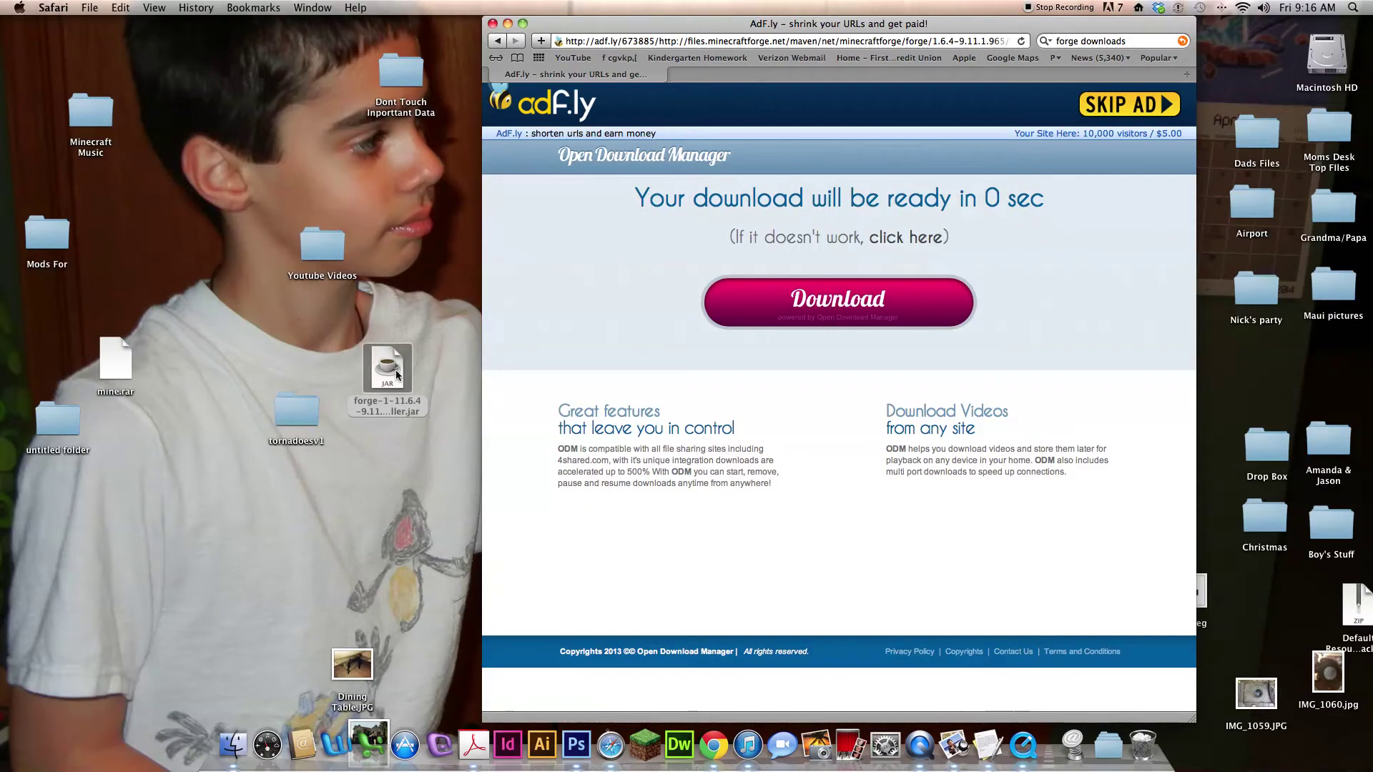
drag(382, 373, 391, 409)
Run the Forge installer from the desktop, close the browser window, and install Forge 9.11.1.965 with the Install client option
double_click(391, 410)
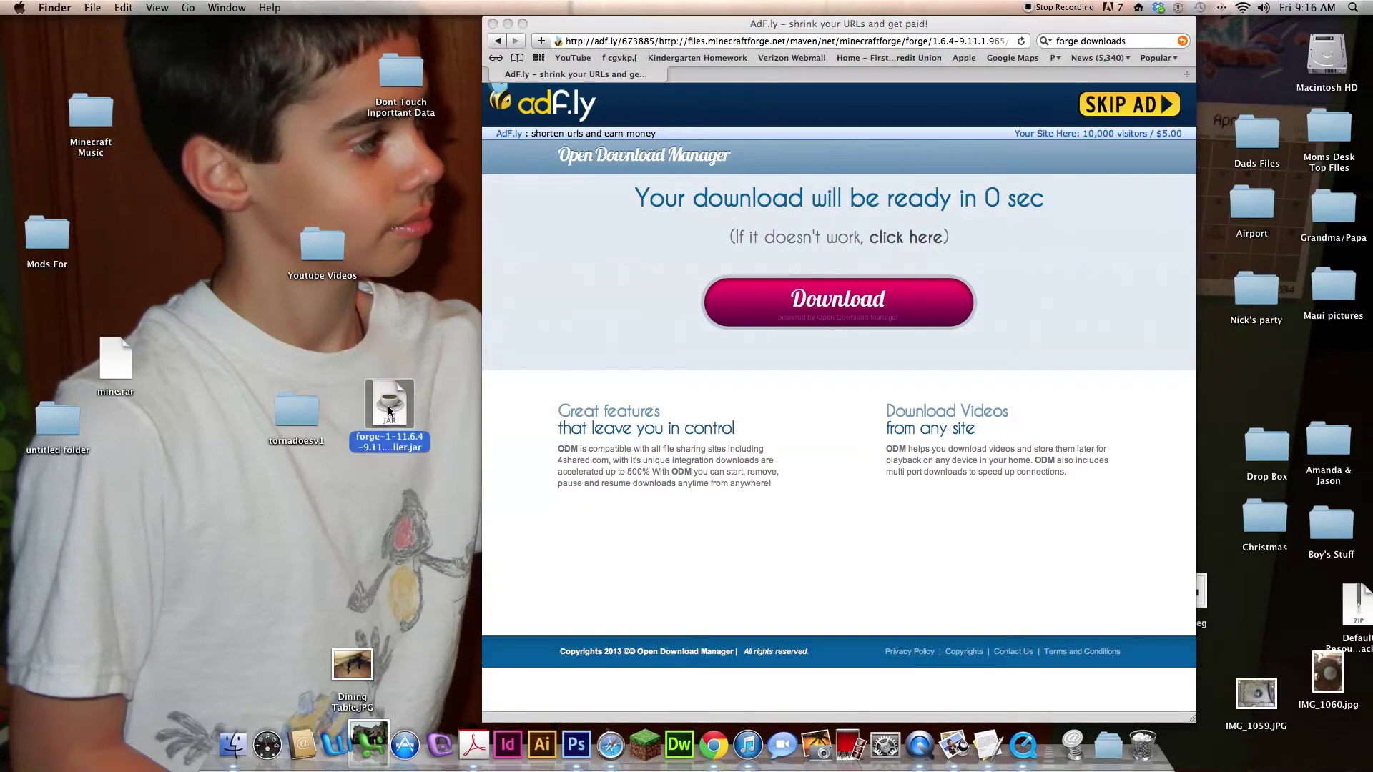
click(813, 256)
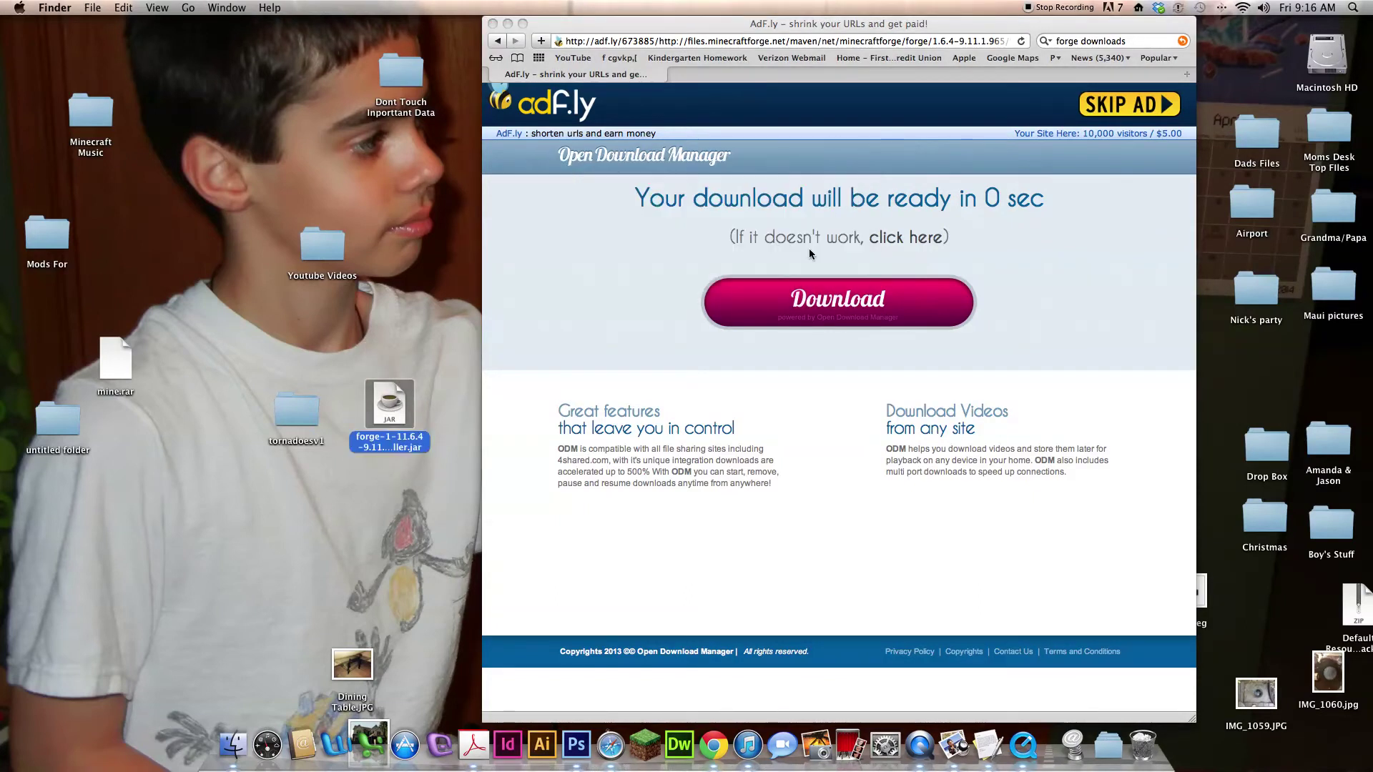
click(492, 24)
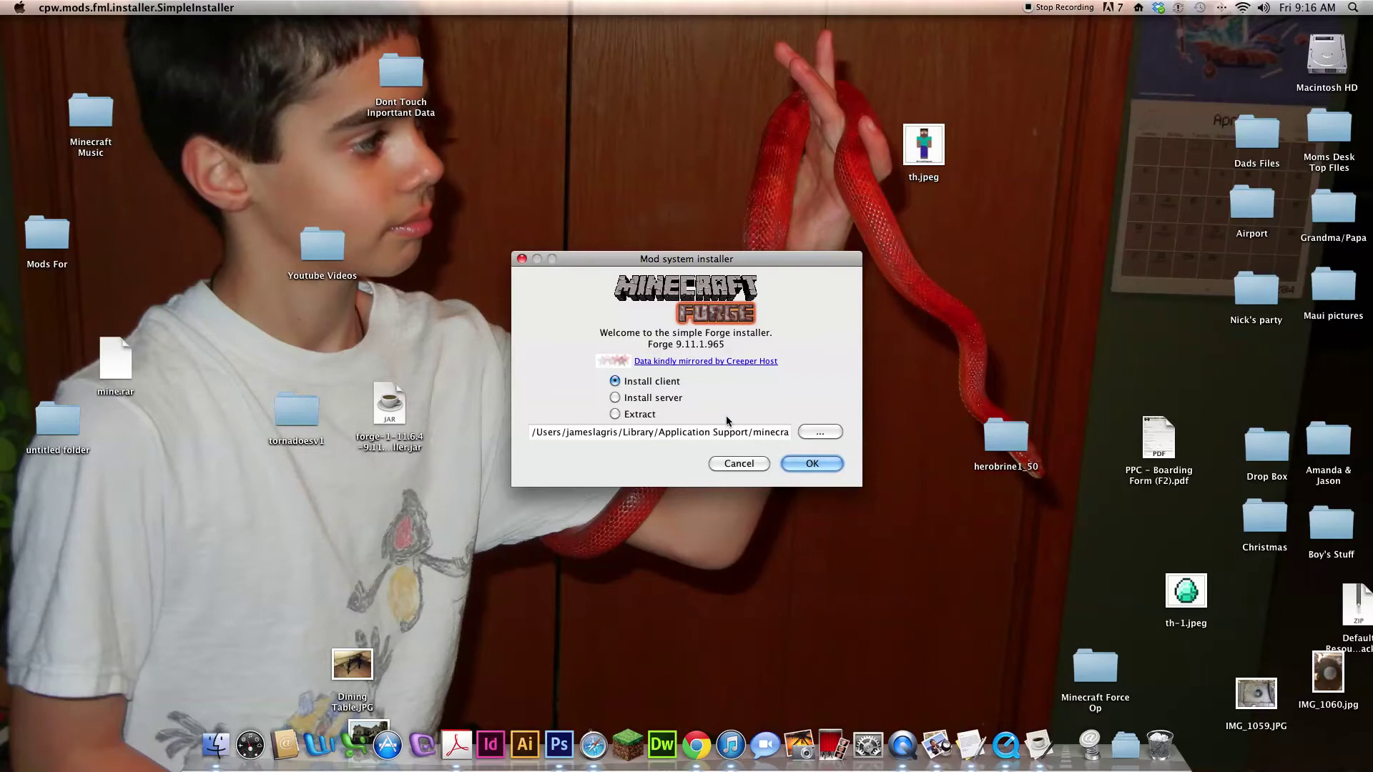
click(800, 466)
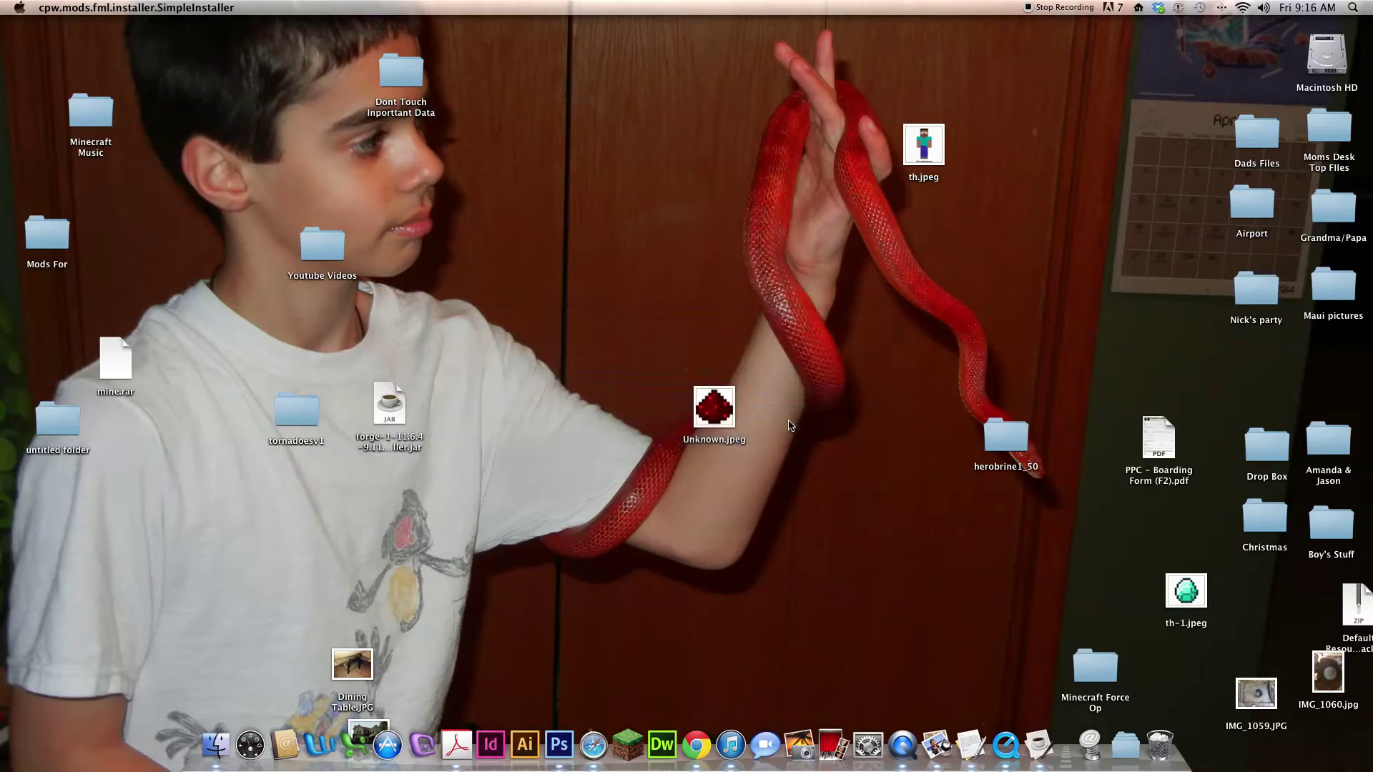
click(956, 407)
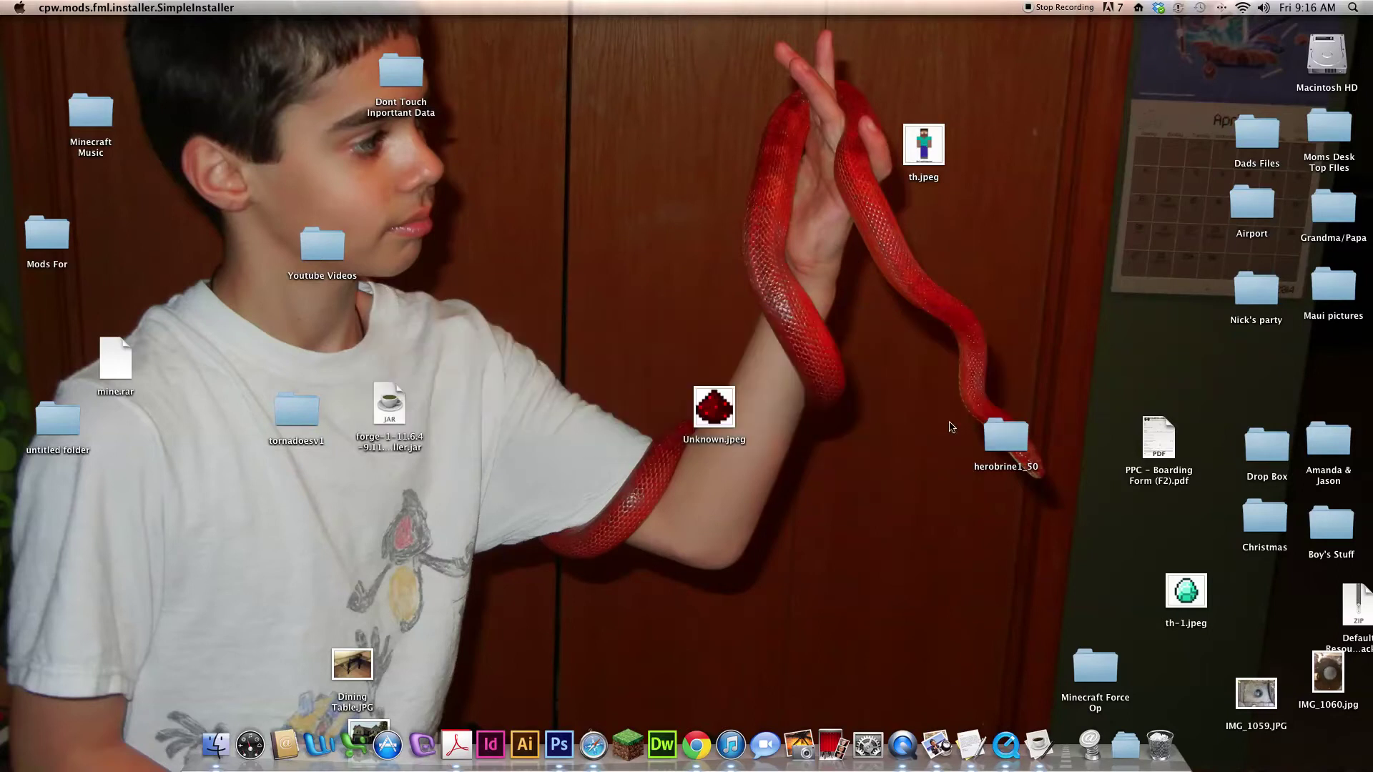
Switch to the Minecraft launcher, log in with the account e-mail and account password, and start the game with the Forge profile
click(628, 743)
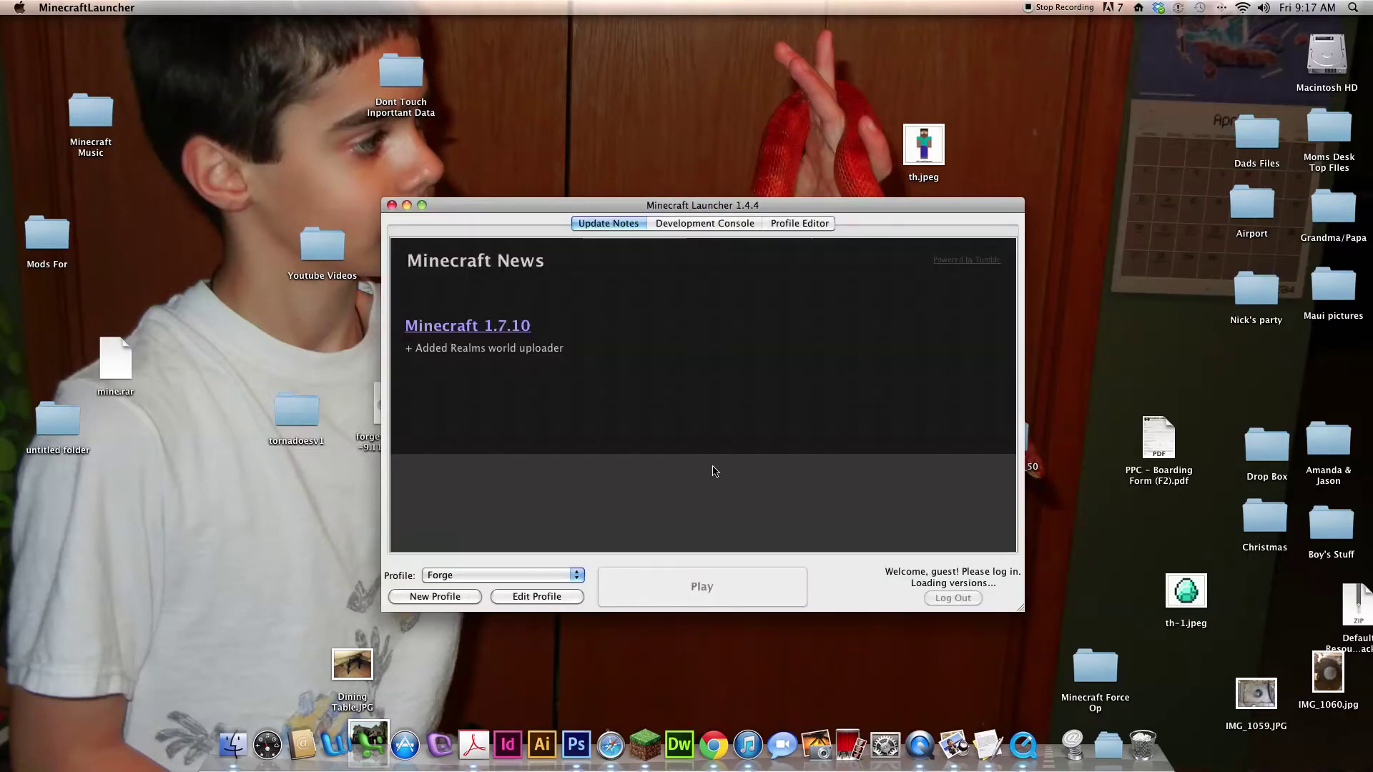
click(674, 436)
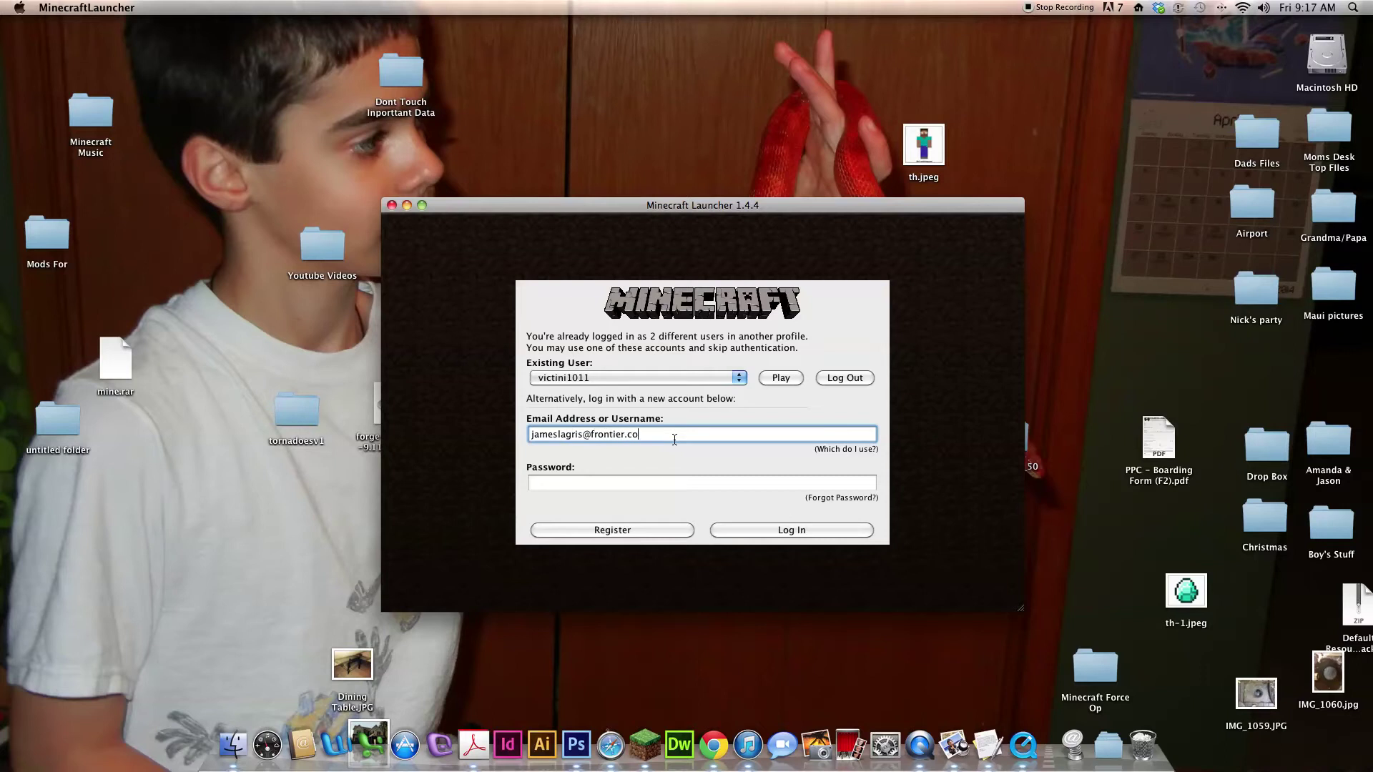
click(618, 486)
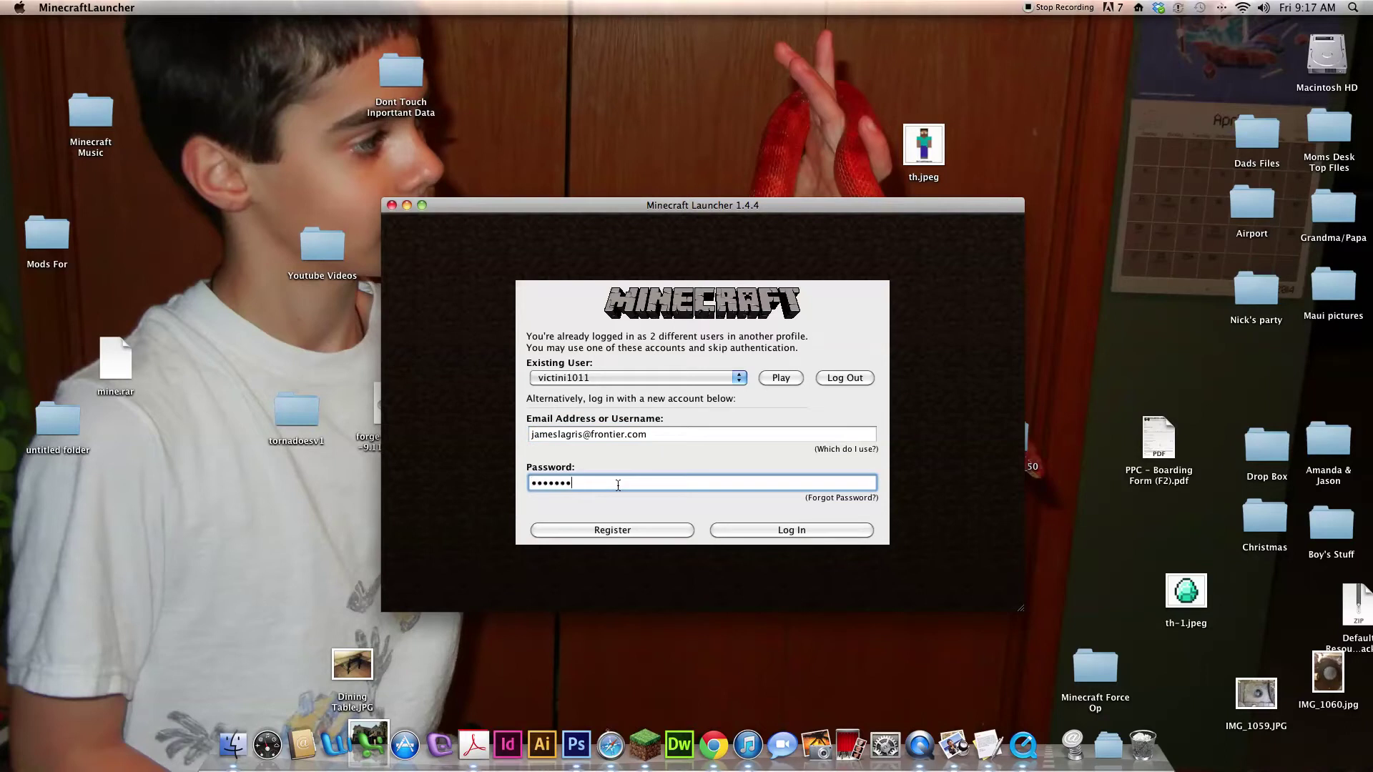
key(Return)
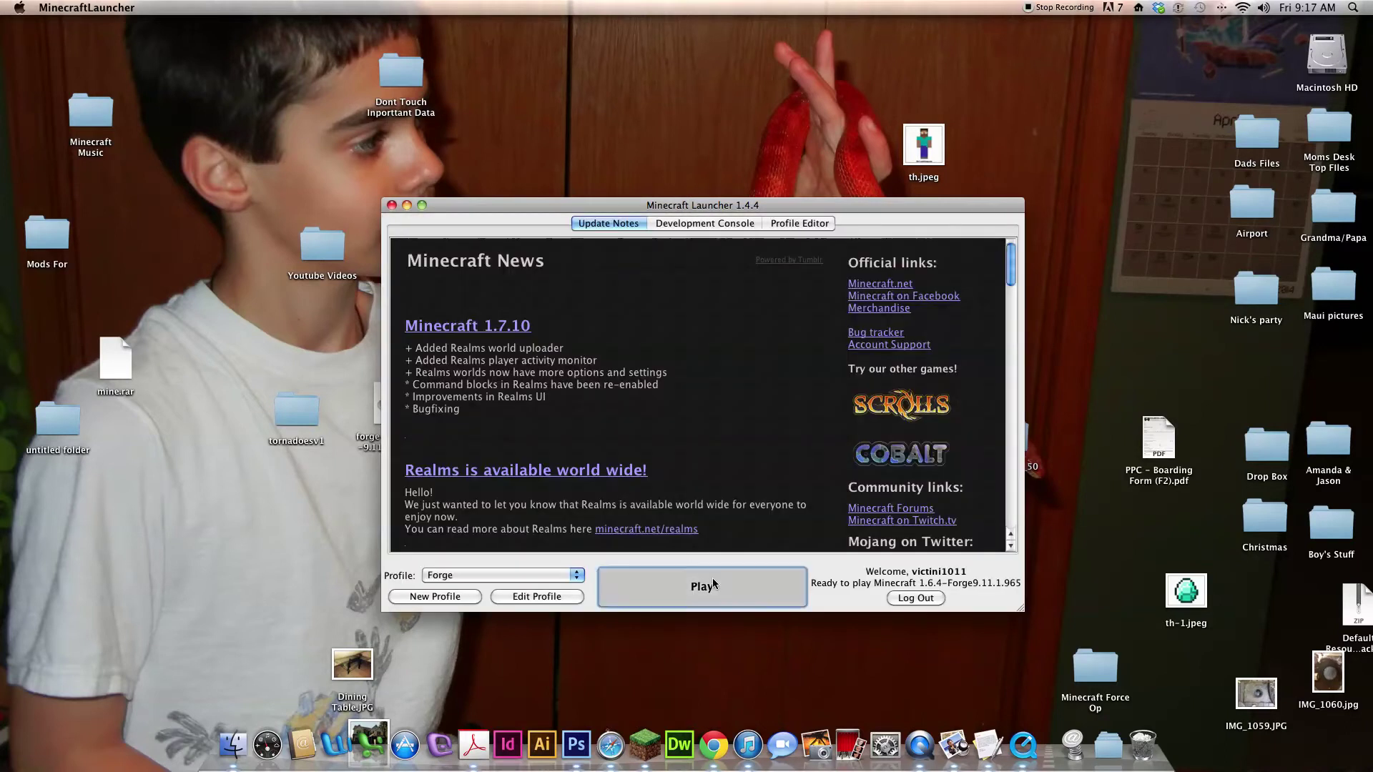
click(712, 582)
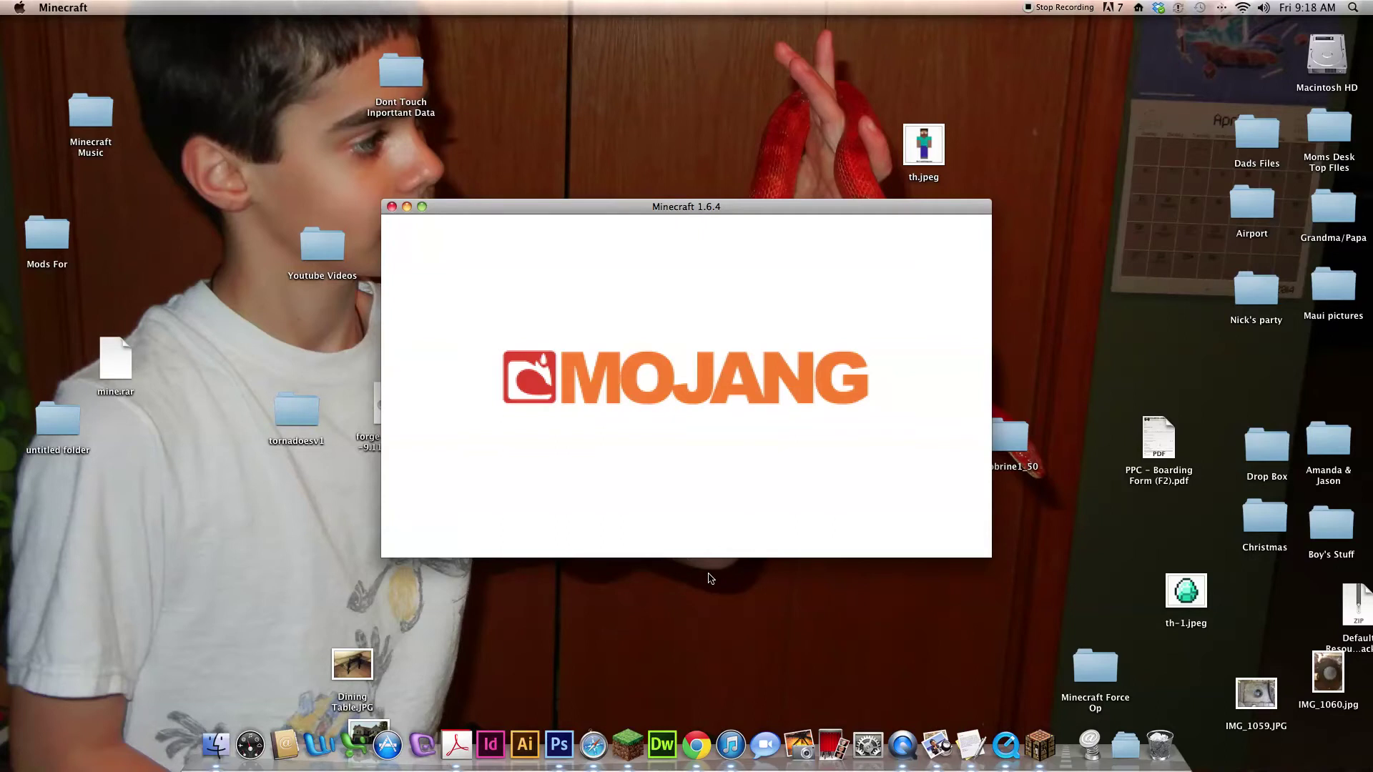
Check Minecraft's mod list for the loaded mods, viewing the details of Minecraft Coder Pack and Forge Mod Loader
click(760, 450)
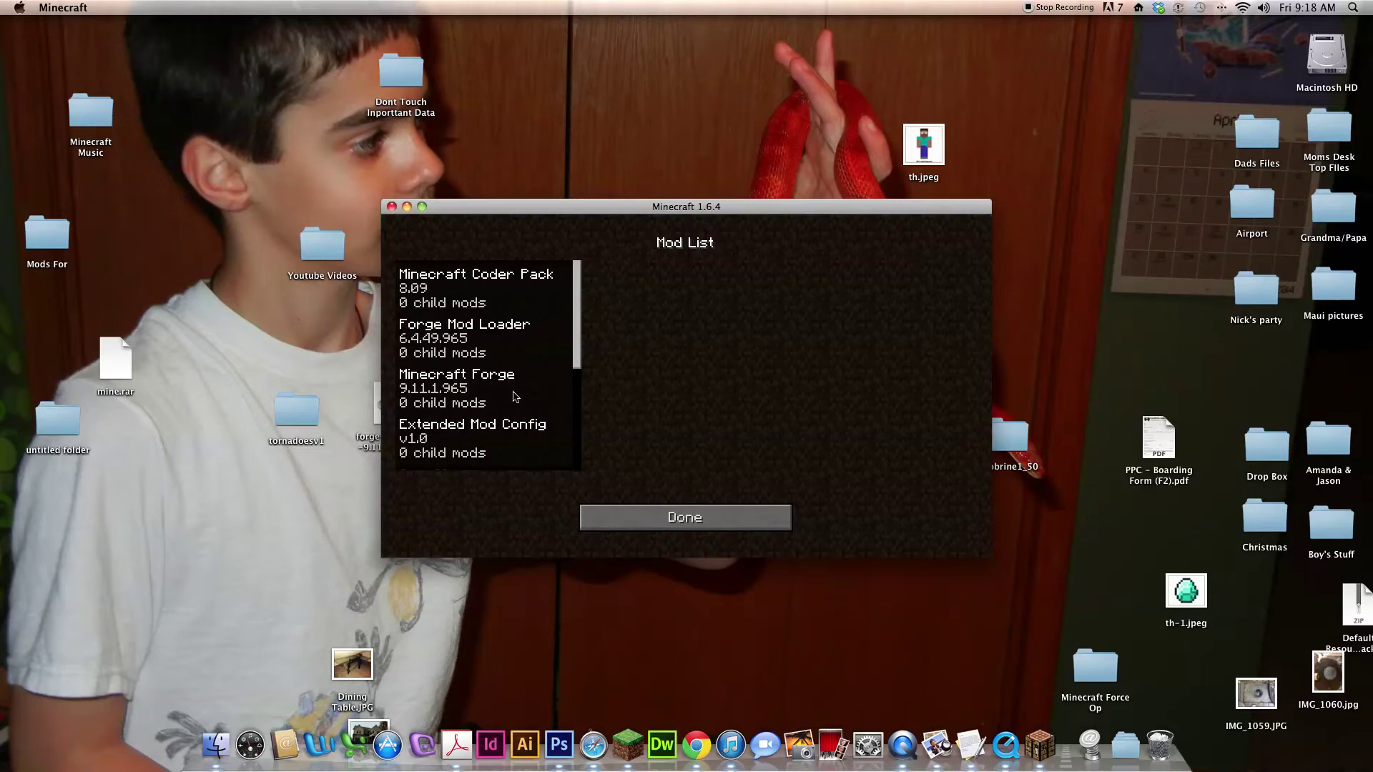
scroll(513, 397, down, 5)
scroll(472, 436, up, 3)
scroll(470, 448, down, 3)
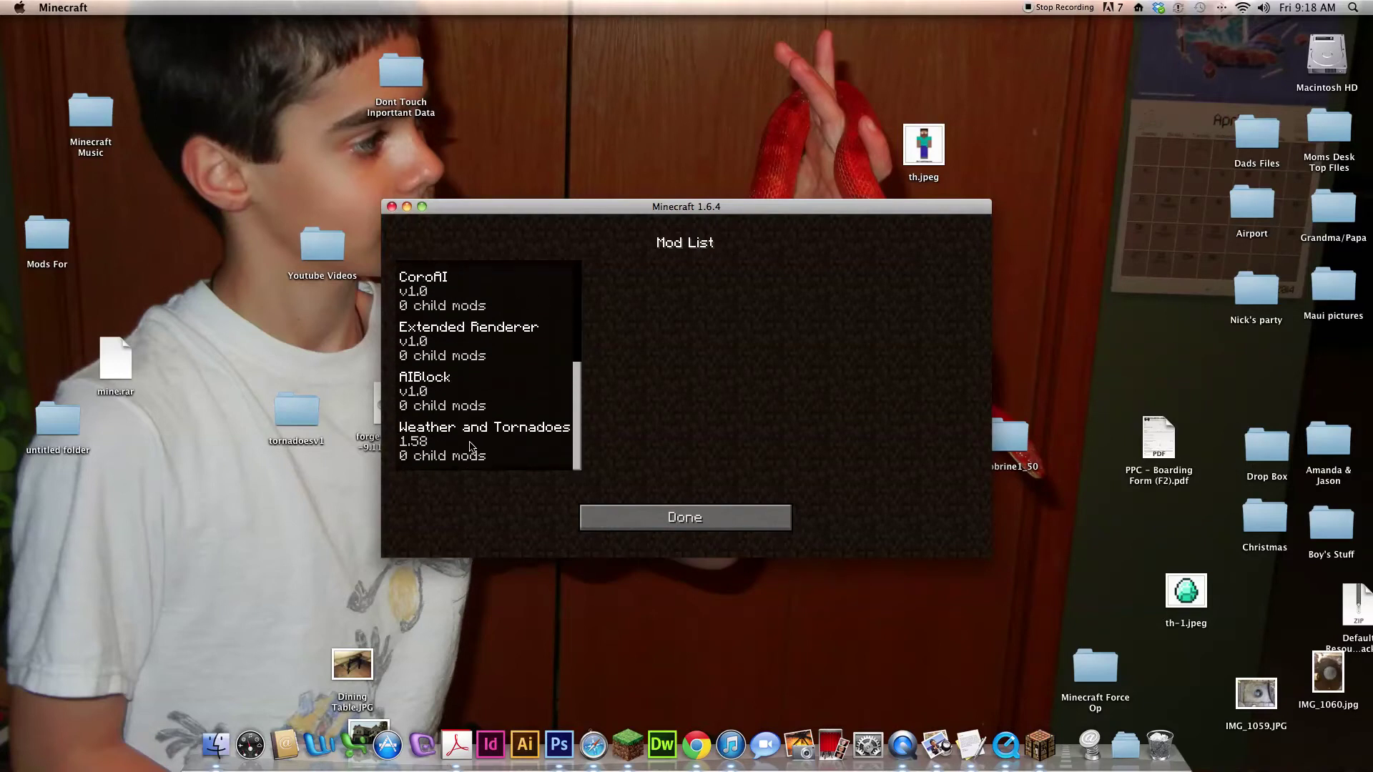
scroll(466, 347, up, 5)
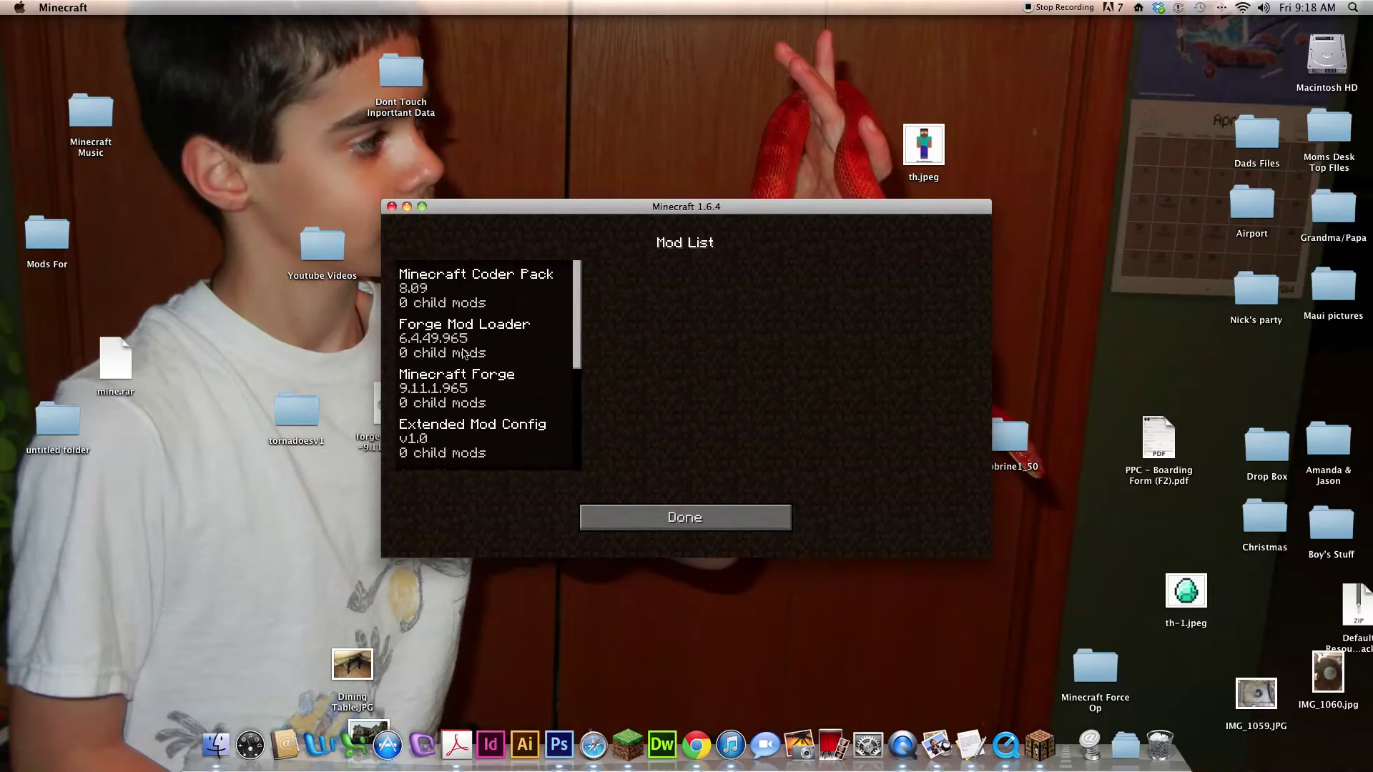
click(455, 290)
click(468, 339)
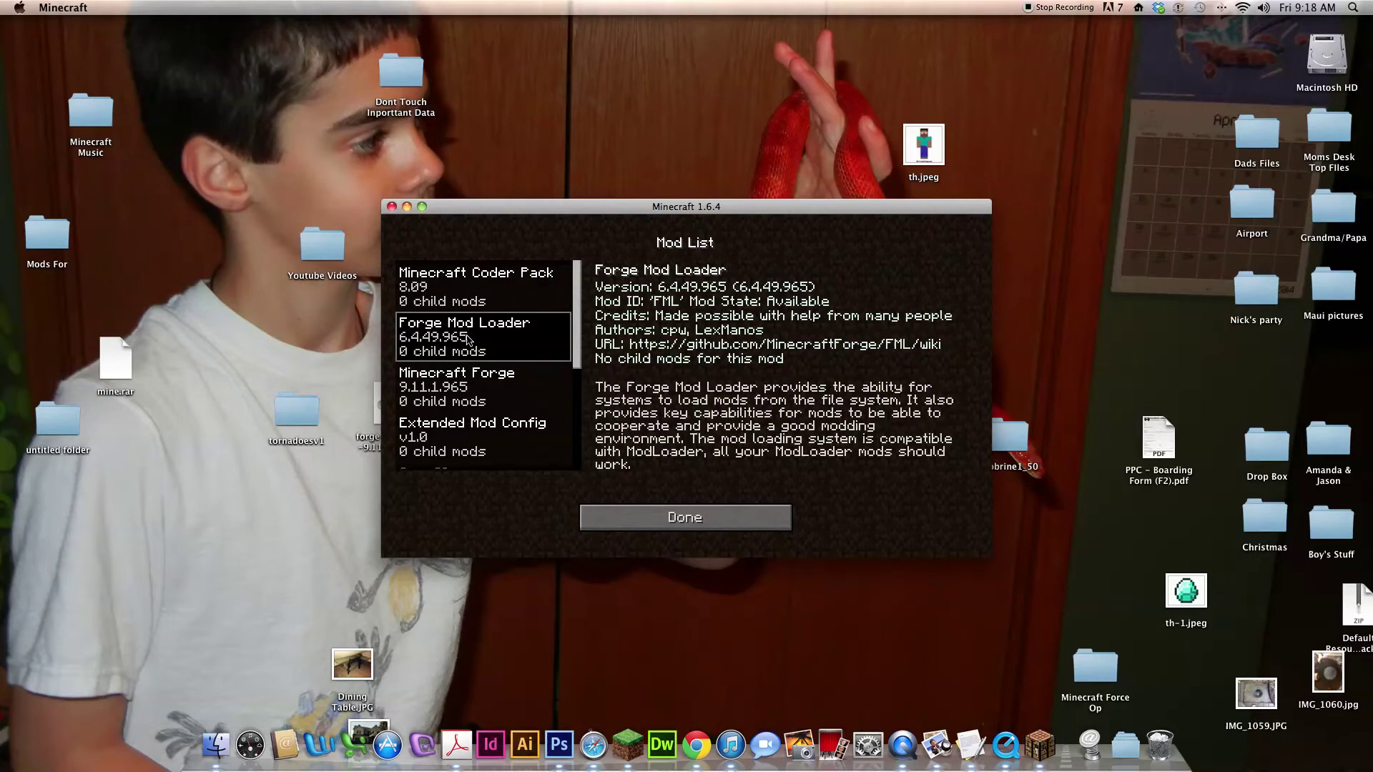
View the details of the Minecraft Forge mod, leave the mod list and quit the game
click(470, 388)
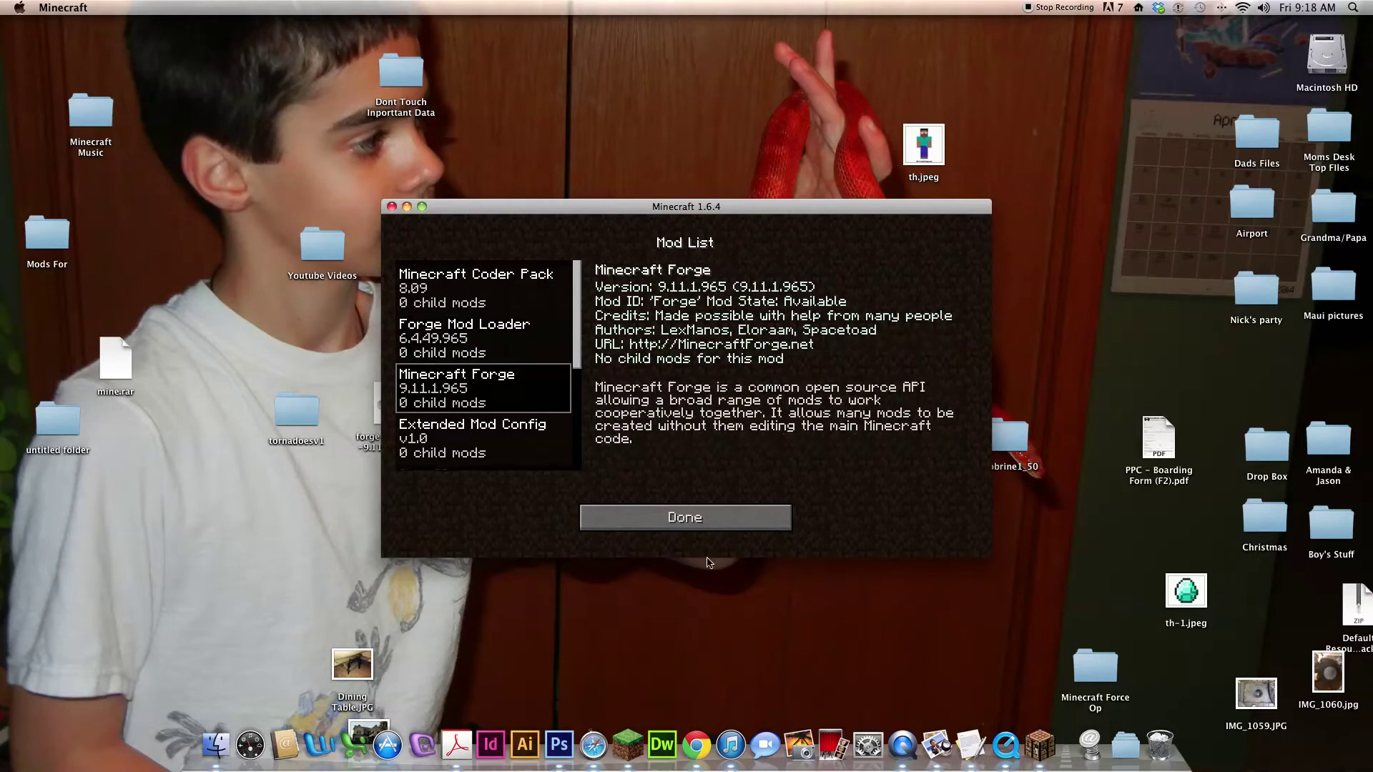
click(722, 516)
click(729, 504)
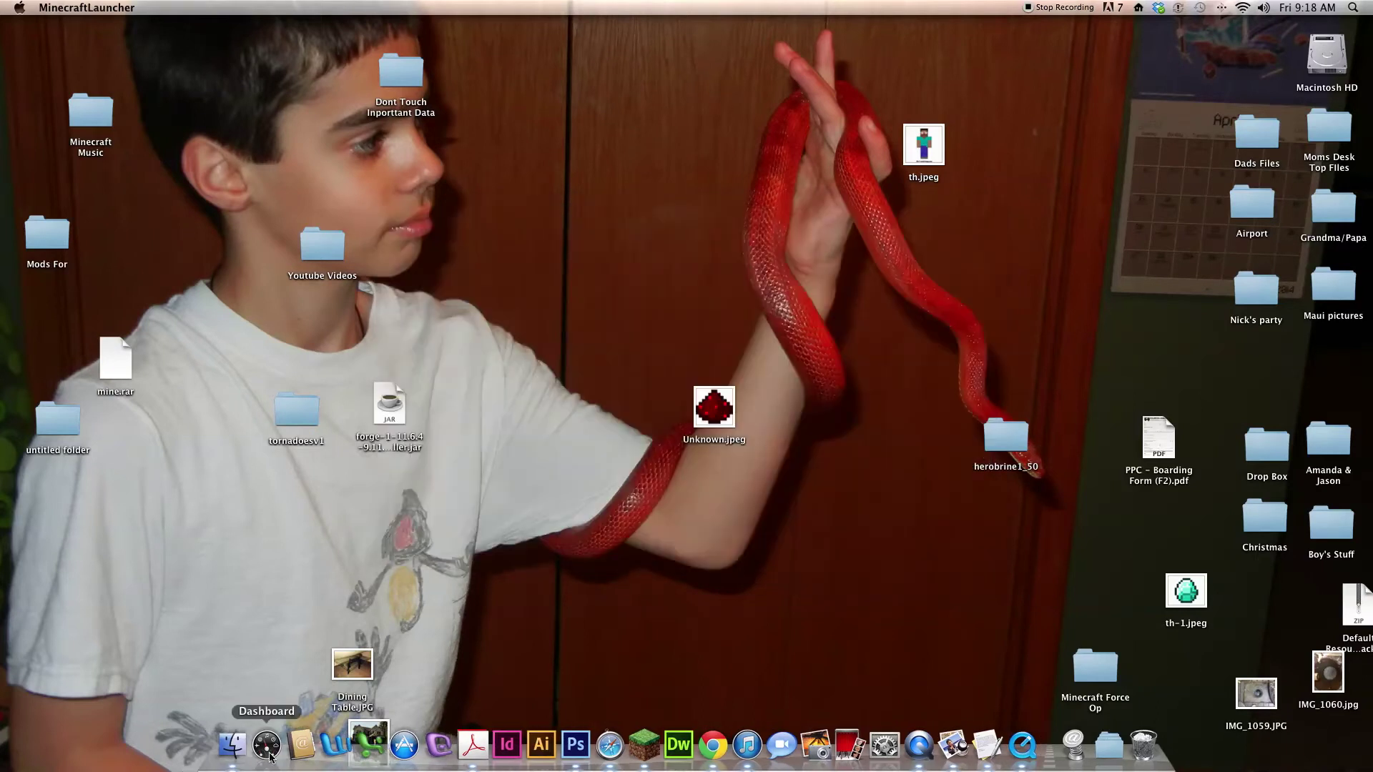
Switch to Finder and open the minecraft folder inside the Library's Application Support folder
click(236, 745)
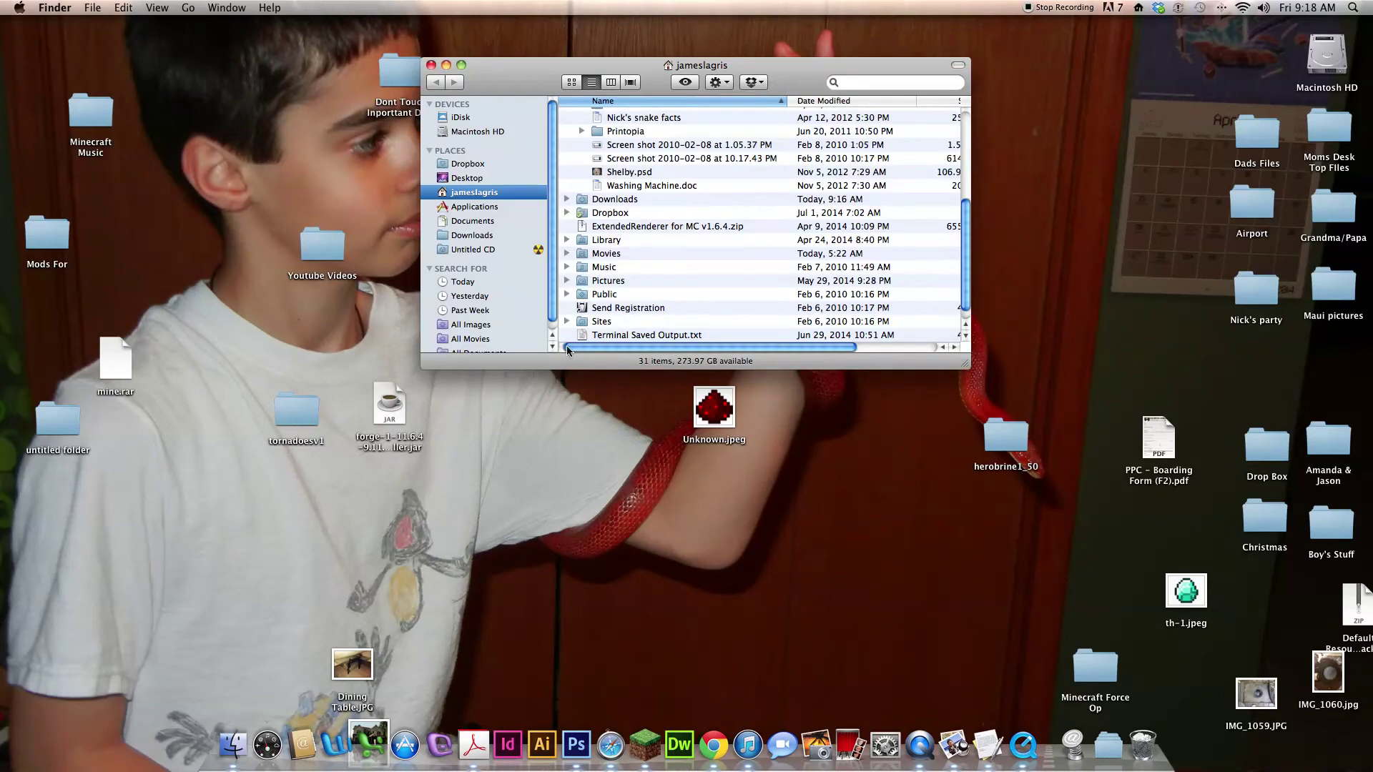
double_click(608, 240)
double_click(610, 128)
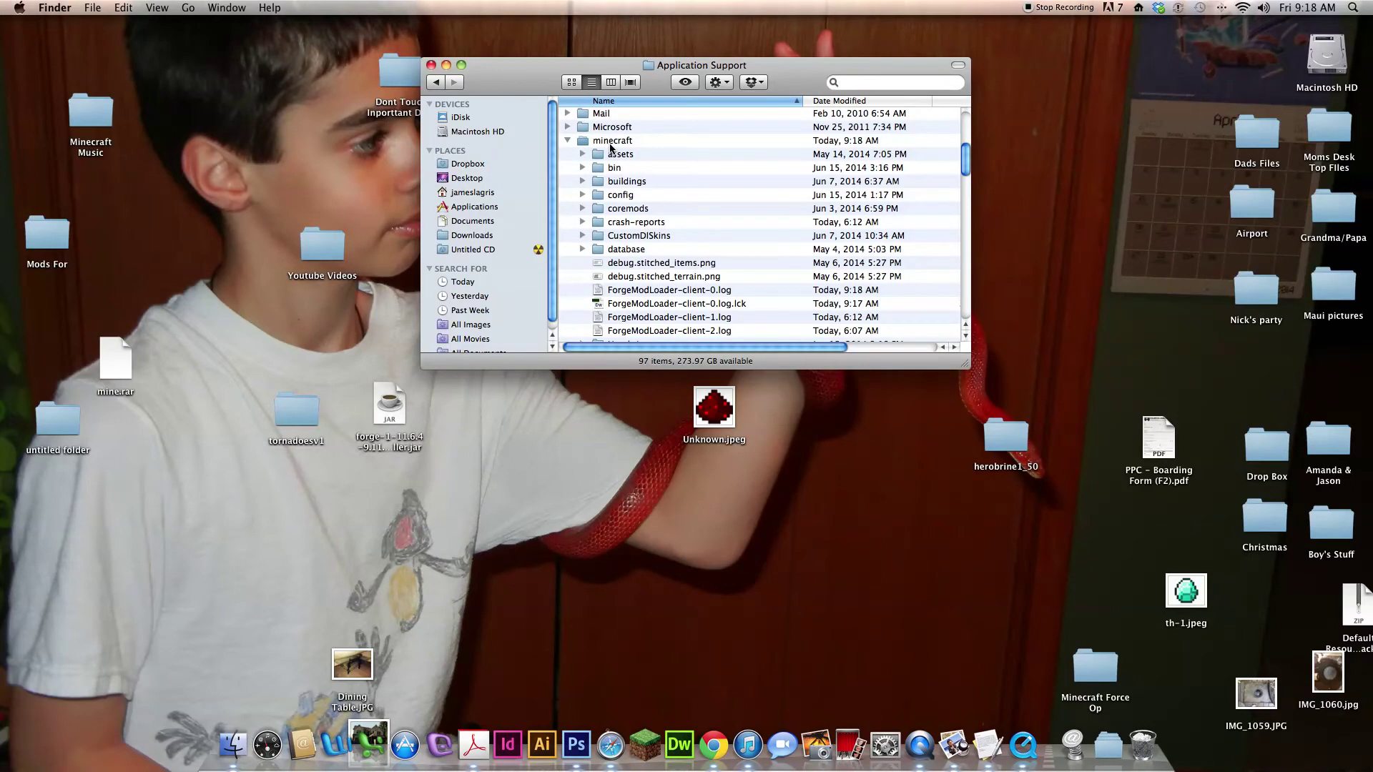
double_click(609, 142)
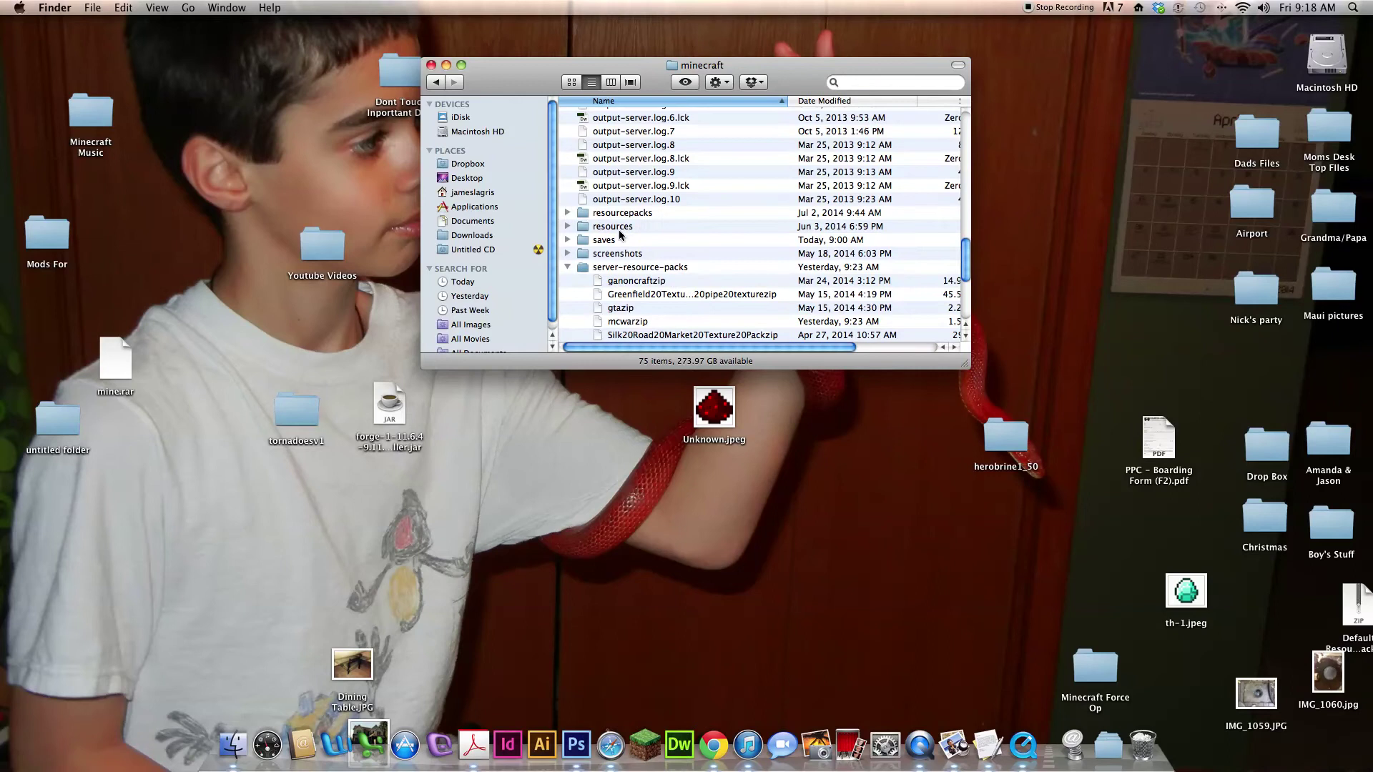
Open the mods folder and move its four existing MC v1.6.4 mod zip files to the Trash
scroll(619, 236, up, 10)
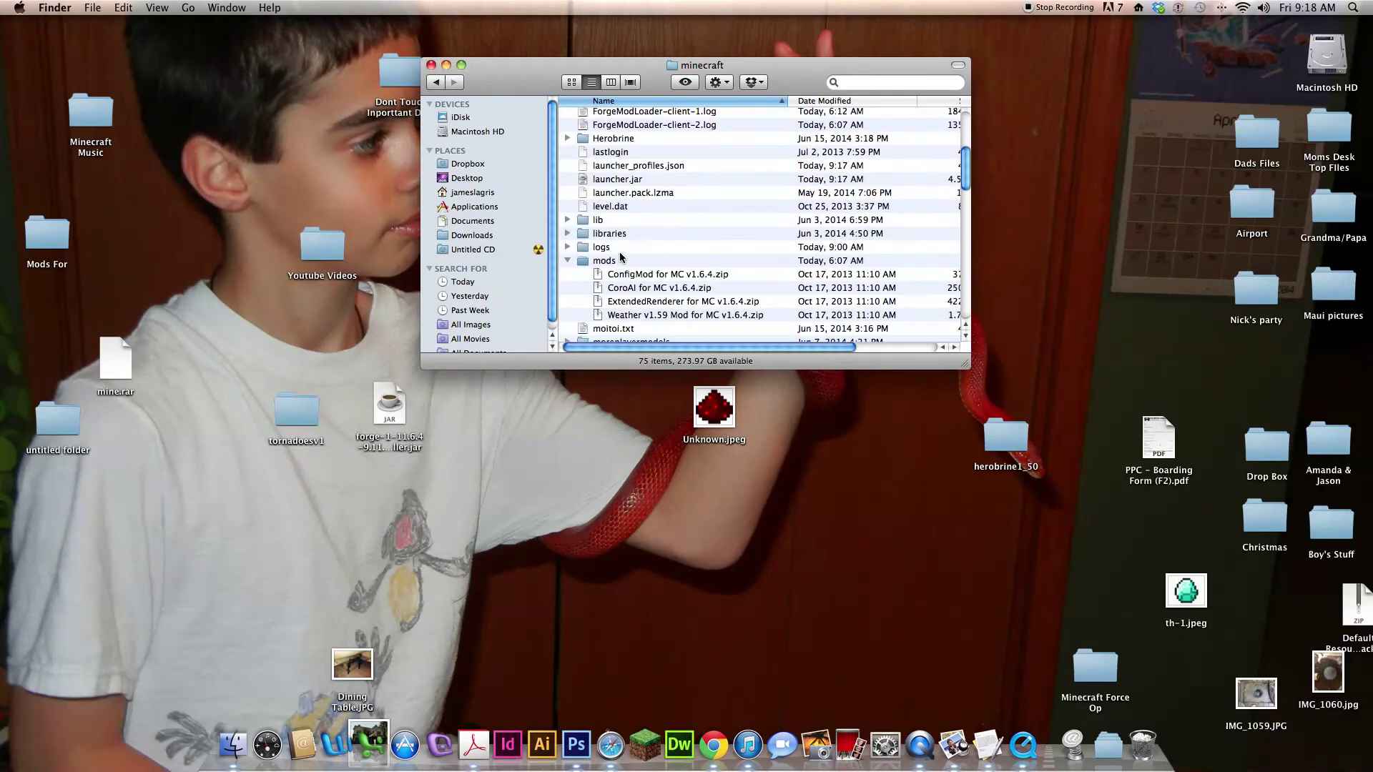
click(616, 262)
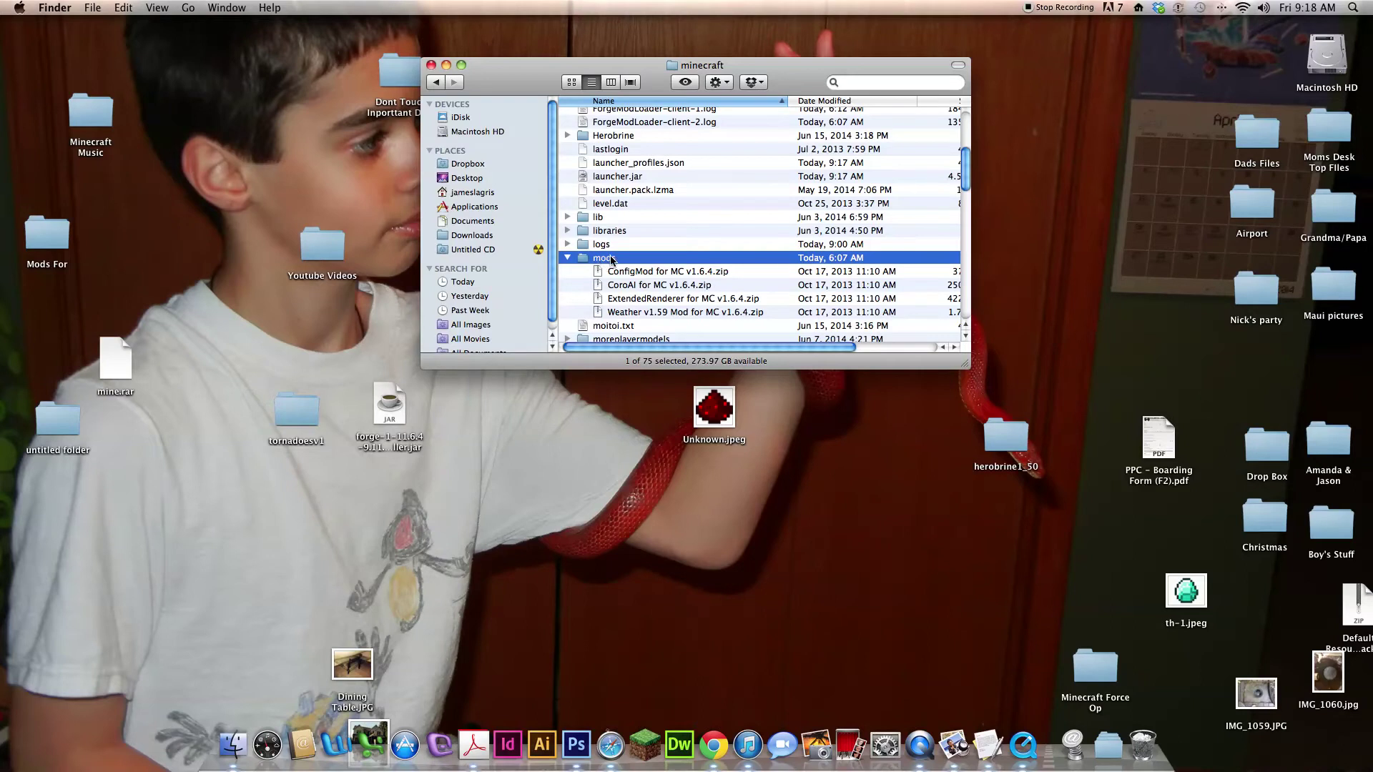
double_click(611, 260)
drag(577, 108, 1143, 740)
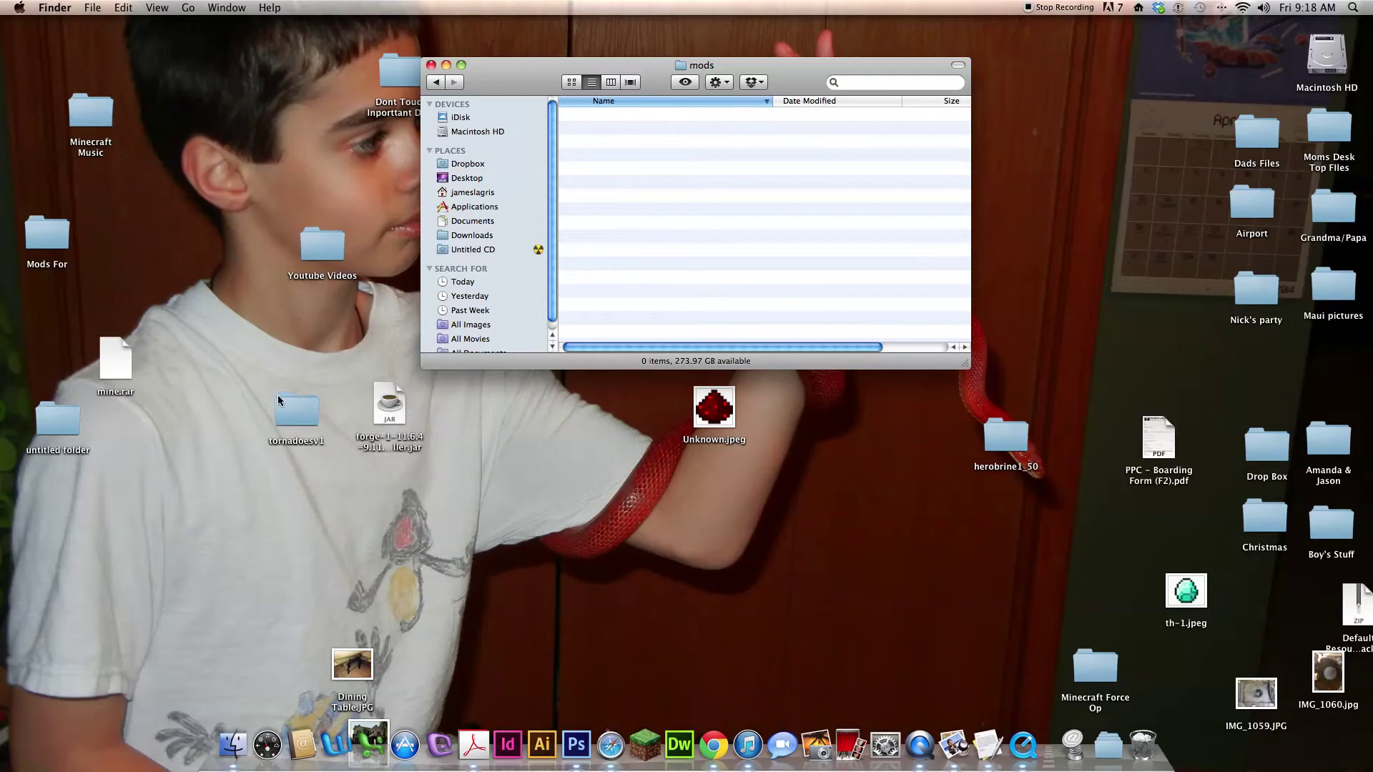
Move the four MC v1.6.2 mod zips from the tornadoesv1 download's mods folder into Minecraft's mods folder and close both Finder windows
double_click(310, 419)
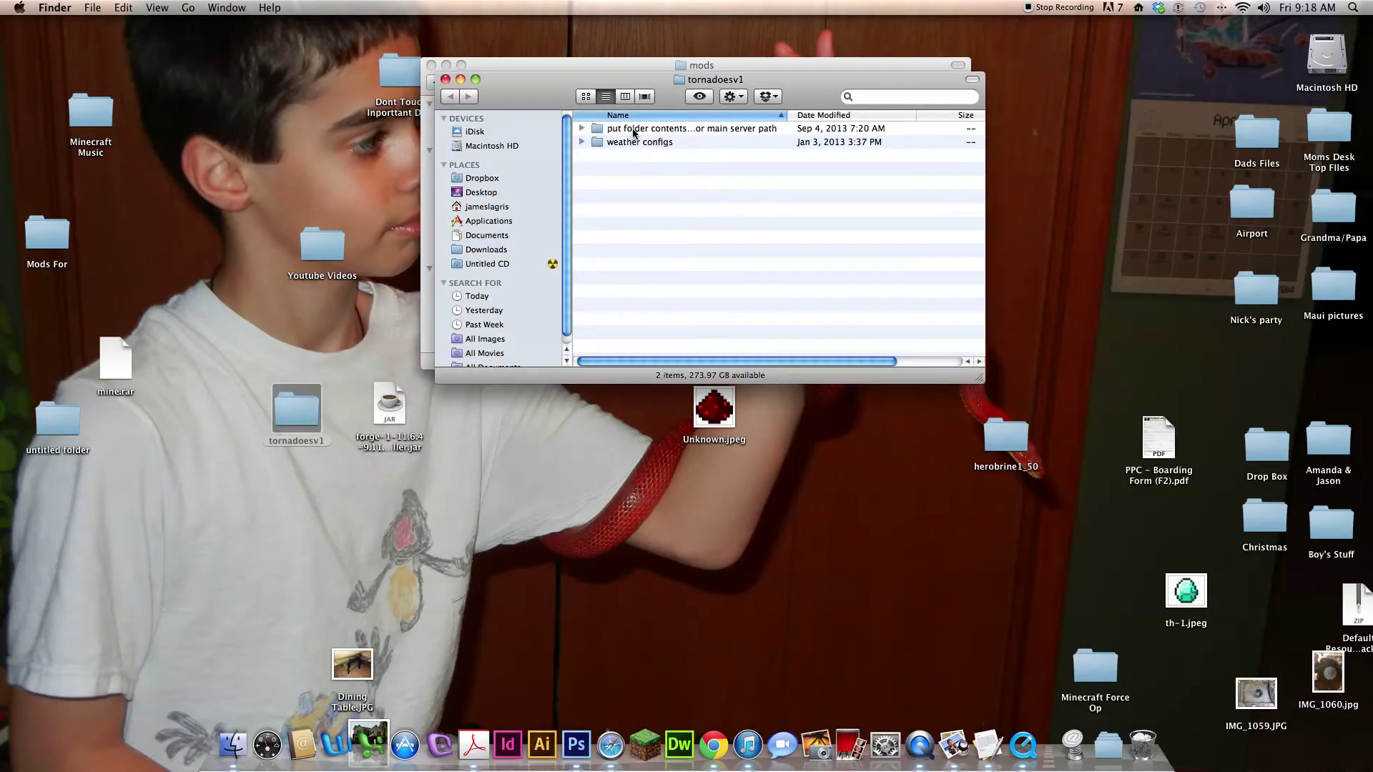
double_click(632, 135)
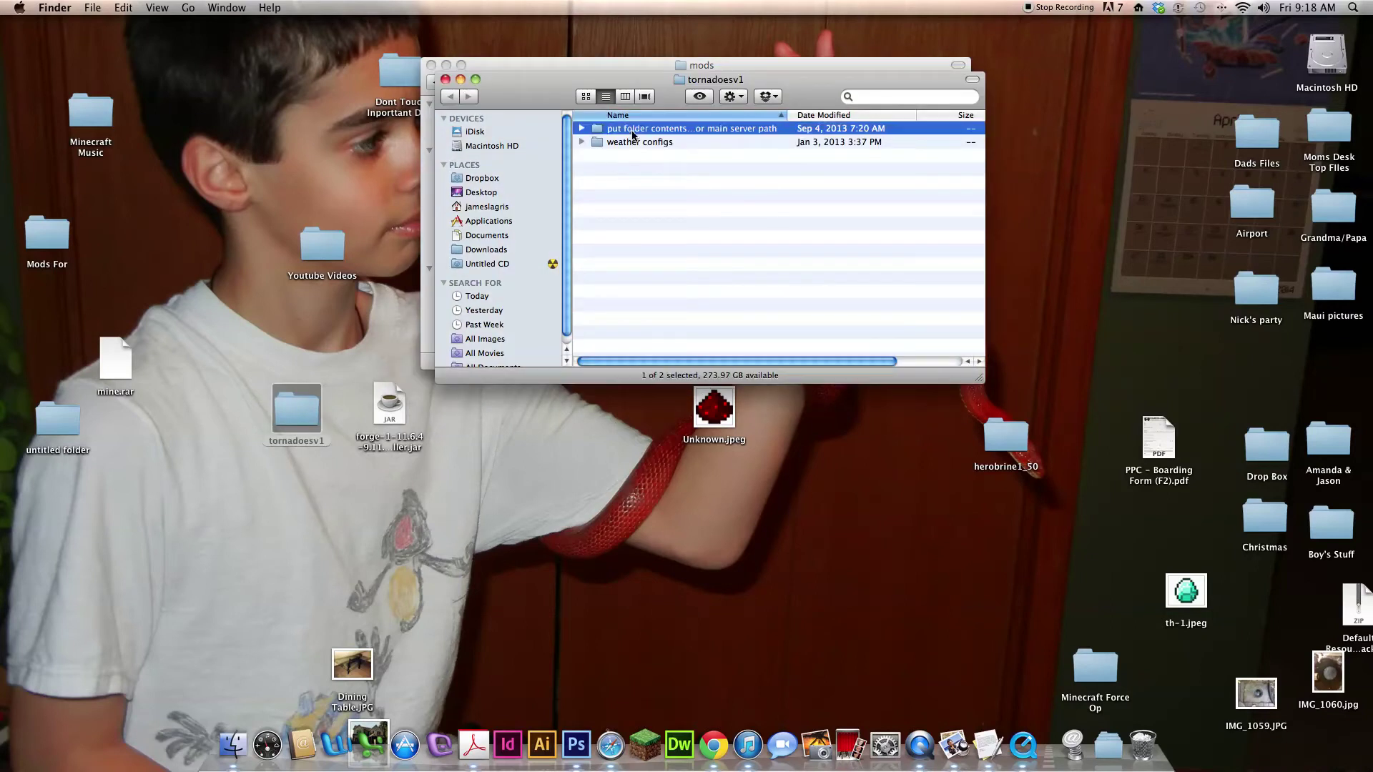
double_click(619, 133)
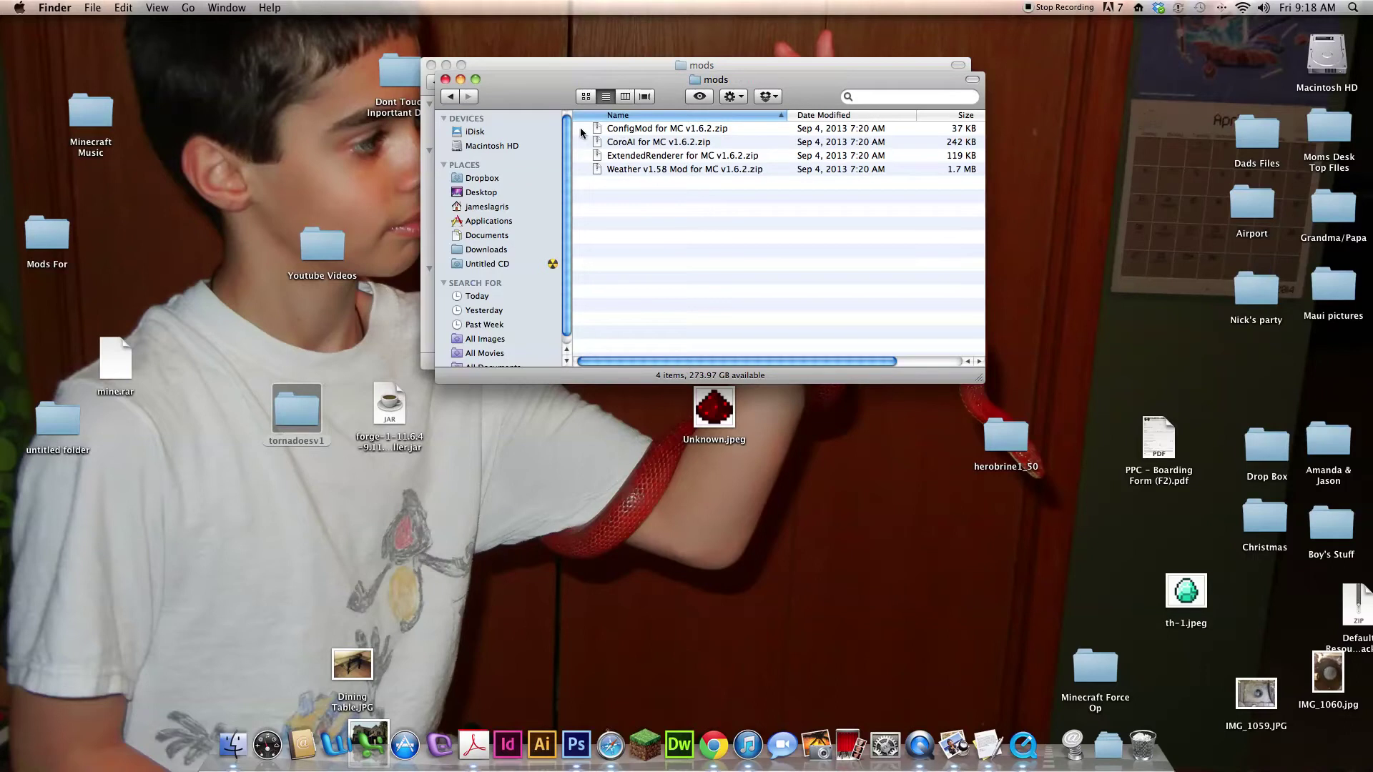
drag(584, 135, 587, 190)
drag(563, 79, 554, 301)
drag(622, 398, 708, 147)
click(431, 65)
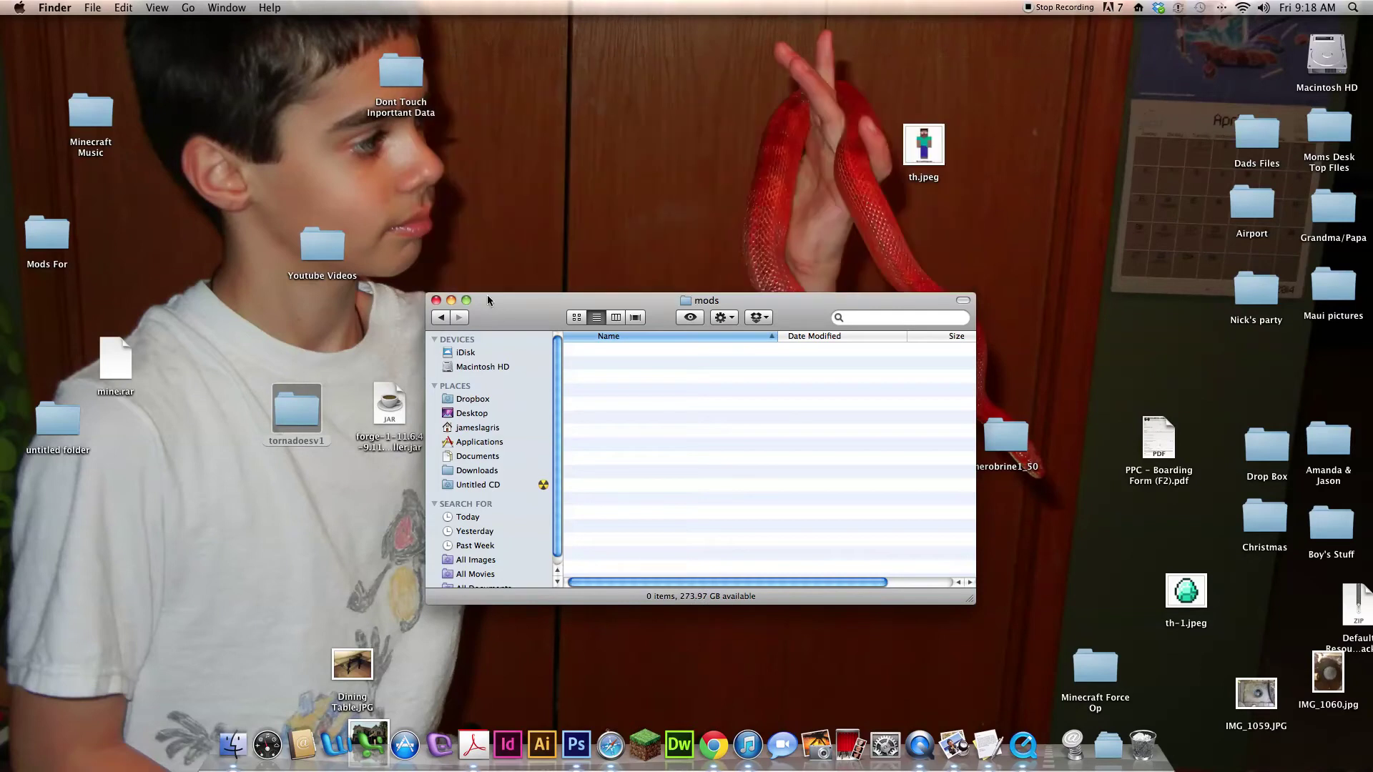
click(436, 300)
Restart Minecraft from its launcher and check the mod list for Weather and Tornadoes
click(646, 751)
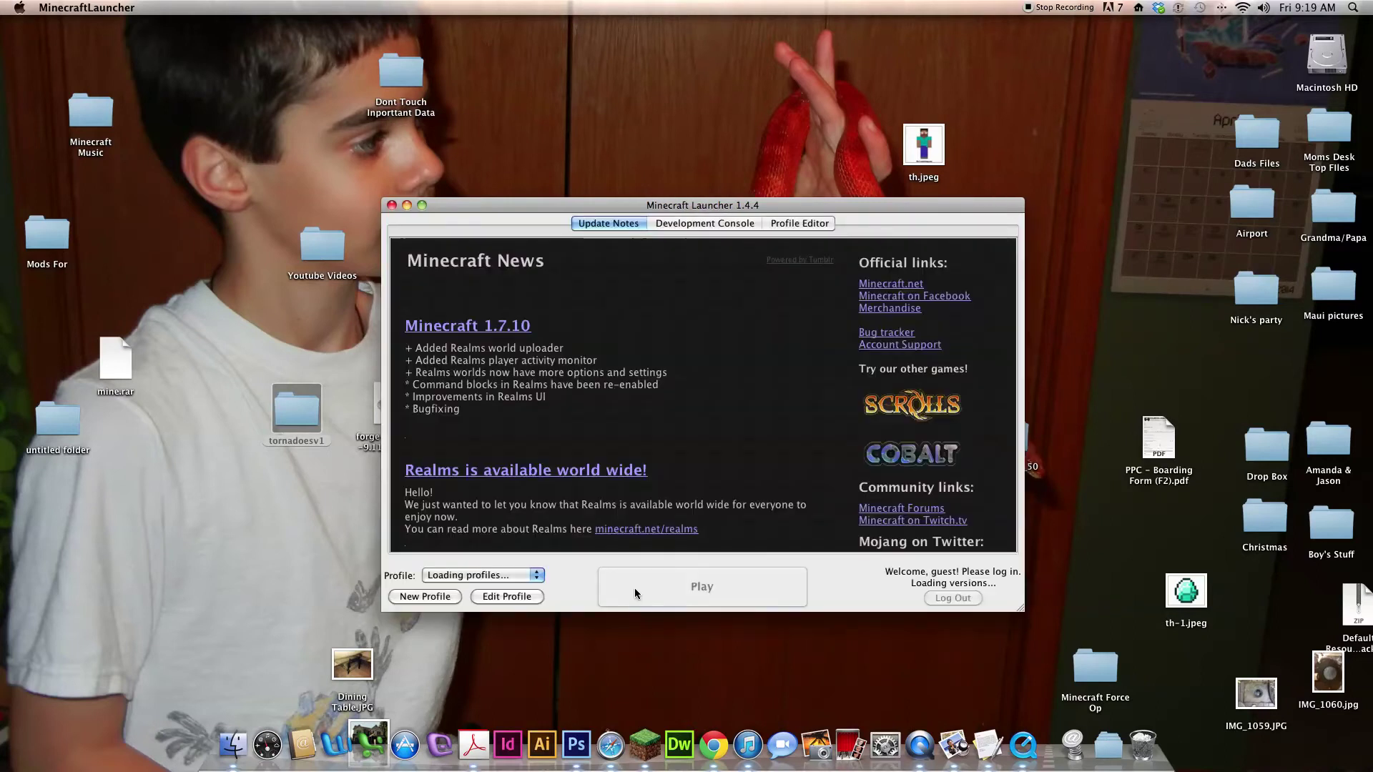
click(634, 594)
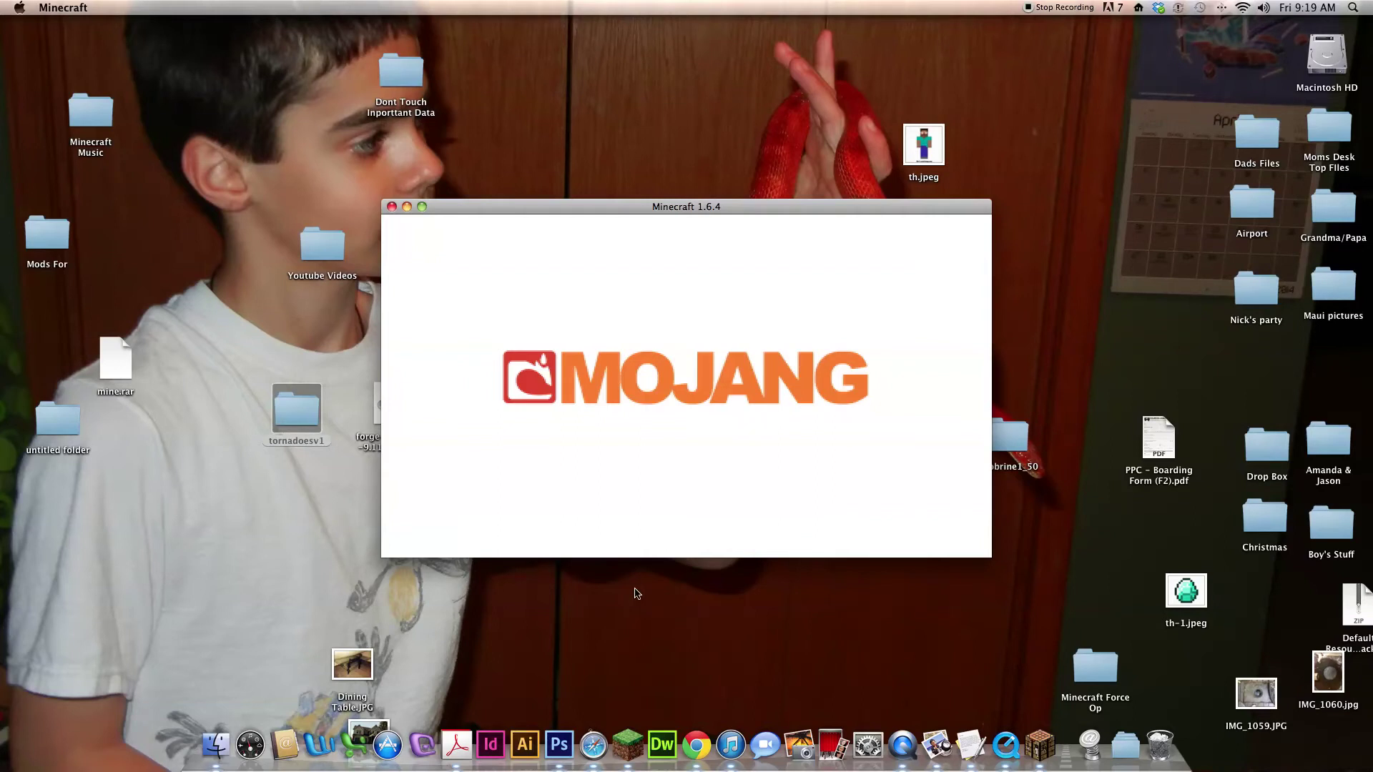
click(756, 448)
scroll(505, 368, down, 5)
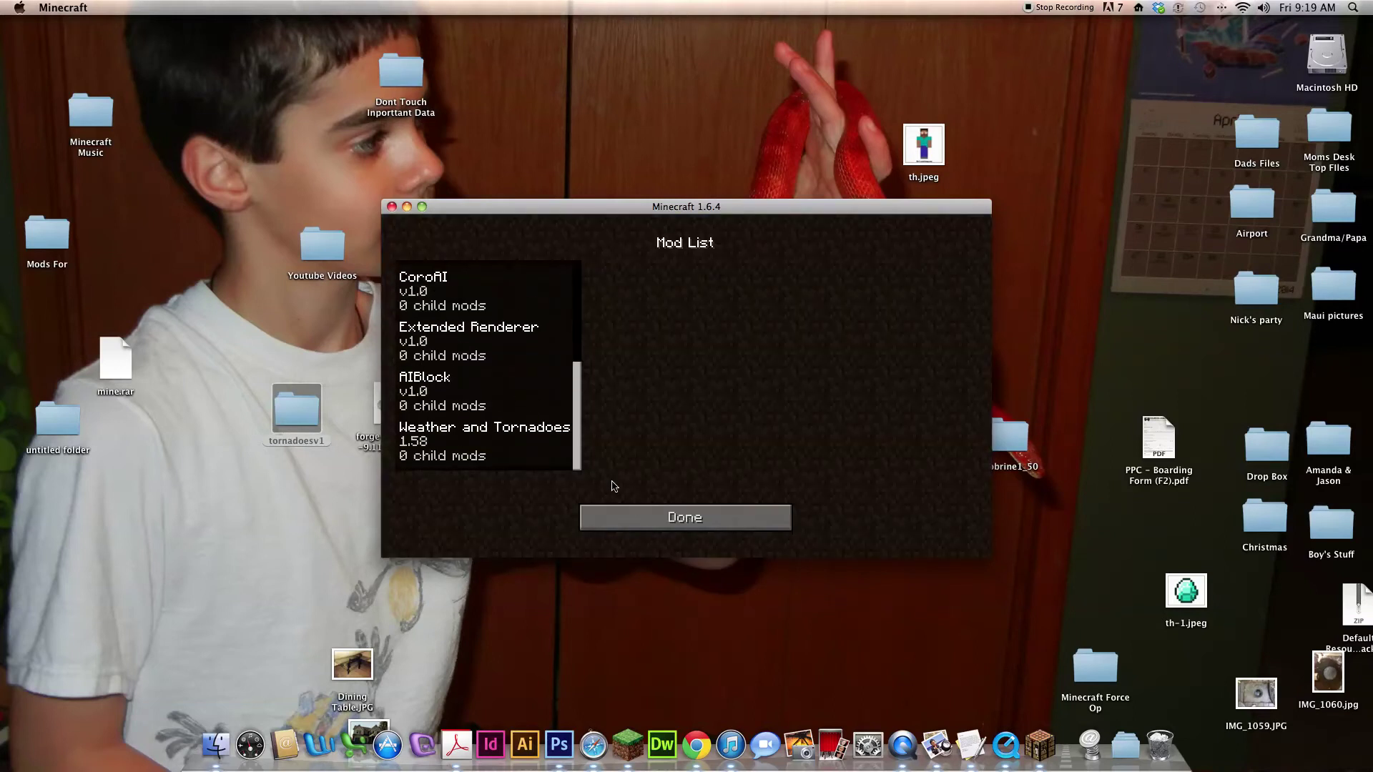
click(614, 517)
Enlarge the game window and delete the first New World from the singleplayer world list
click(421, 206)
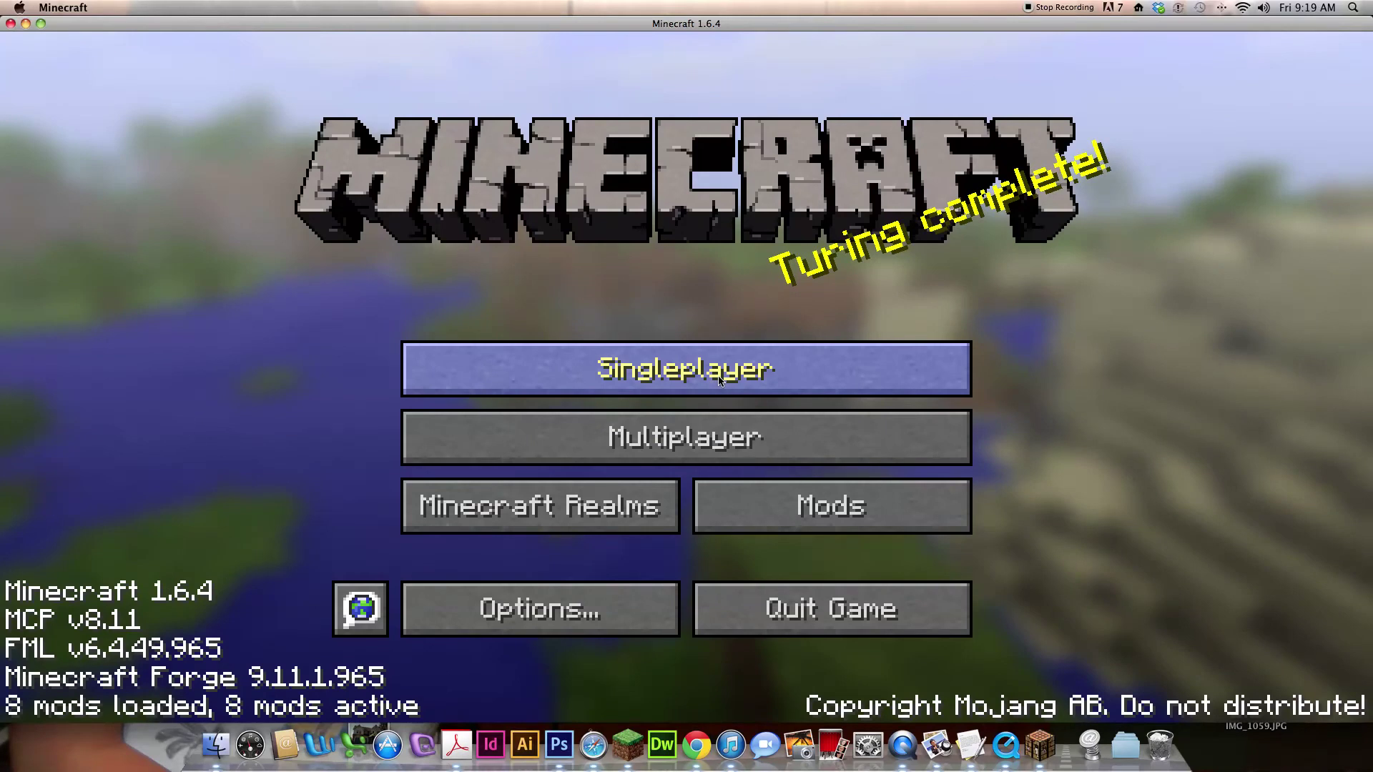
click(719, 379)
click(575, 173)
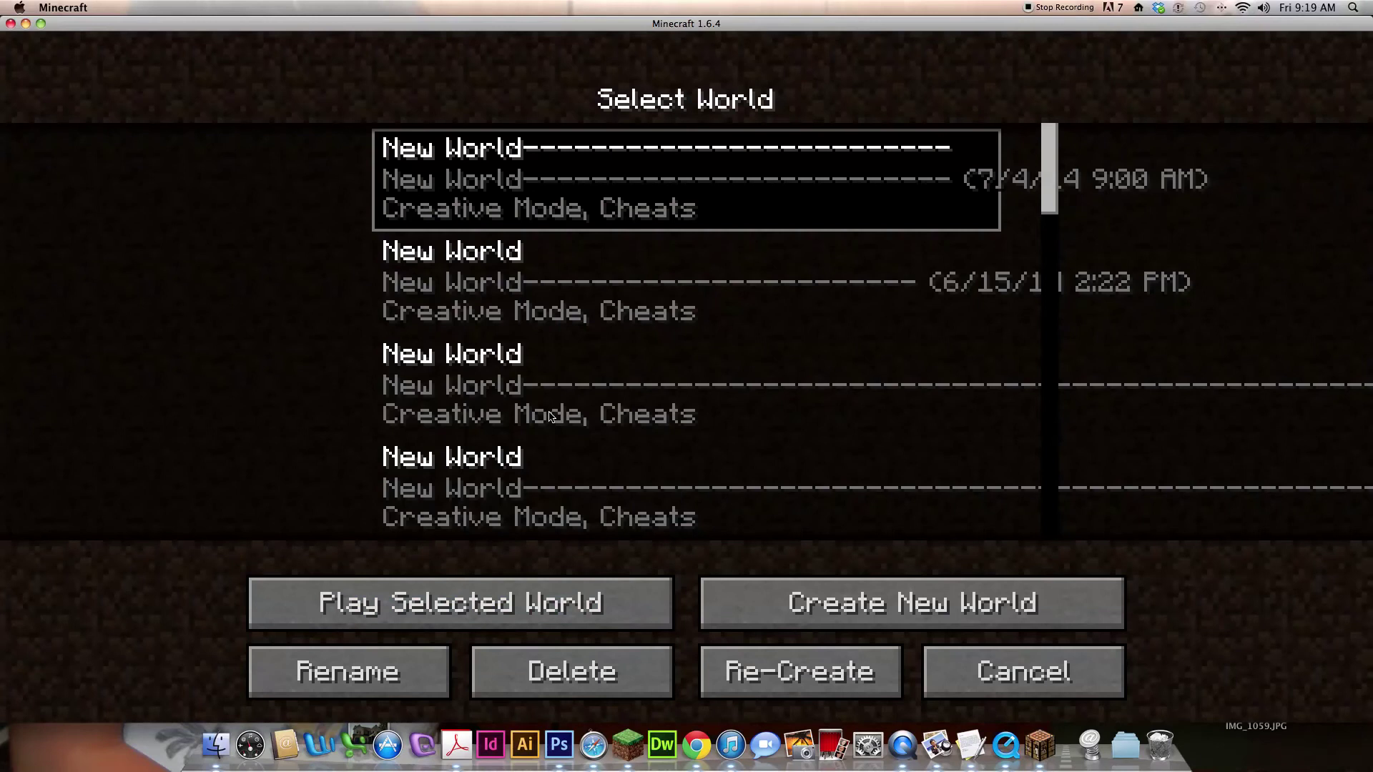
click(543, 673)
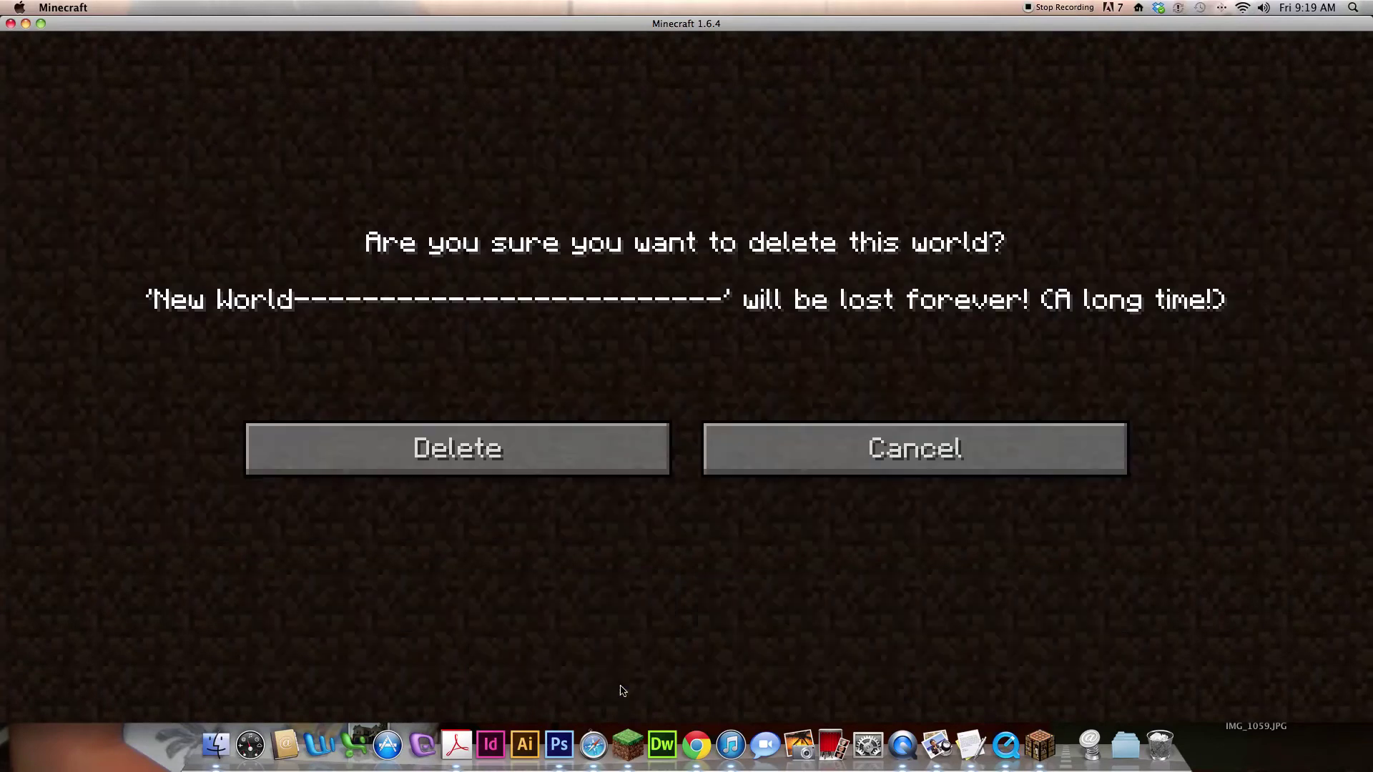
click(570, 438)
Create a new superflat world named New World in Creative mode
click(878, 608)
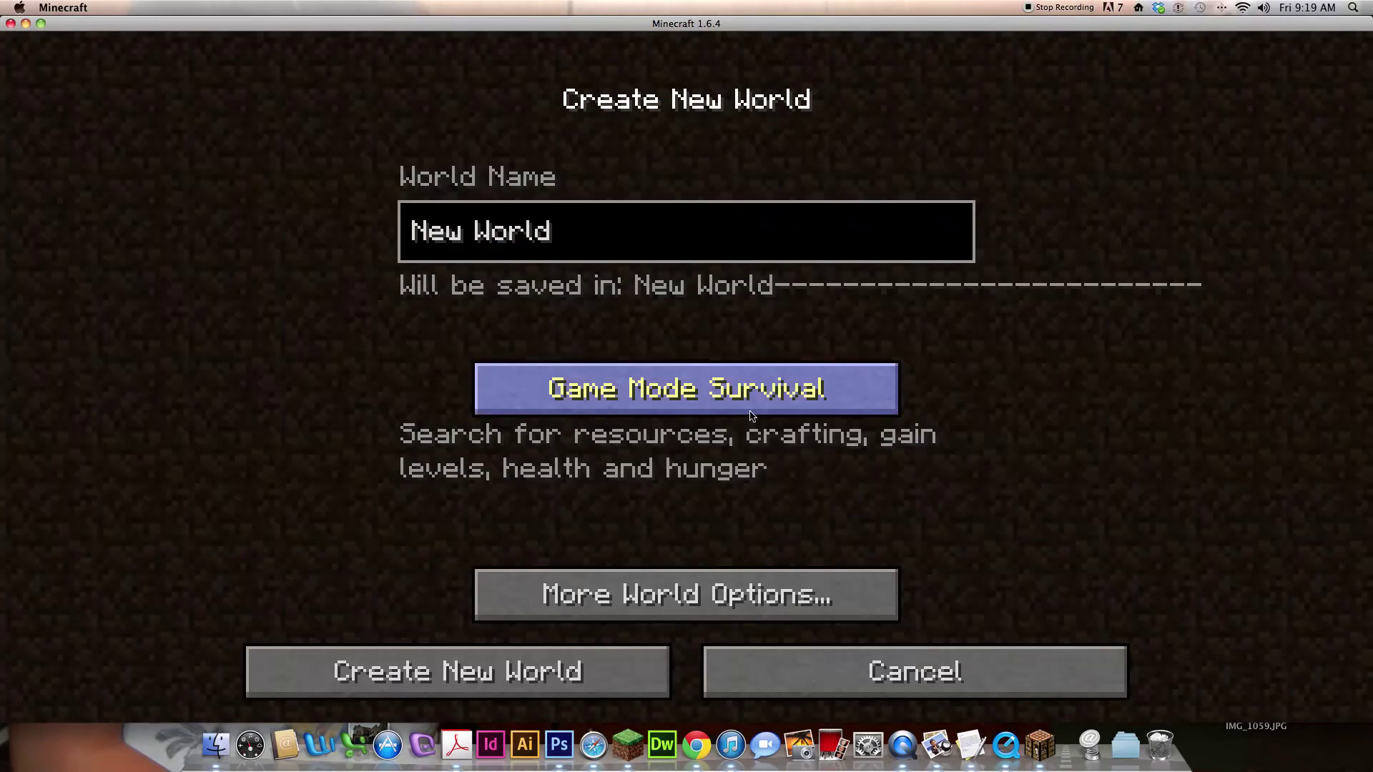
double_click(751, 413)
click(759, 594)
click(769, 354)
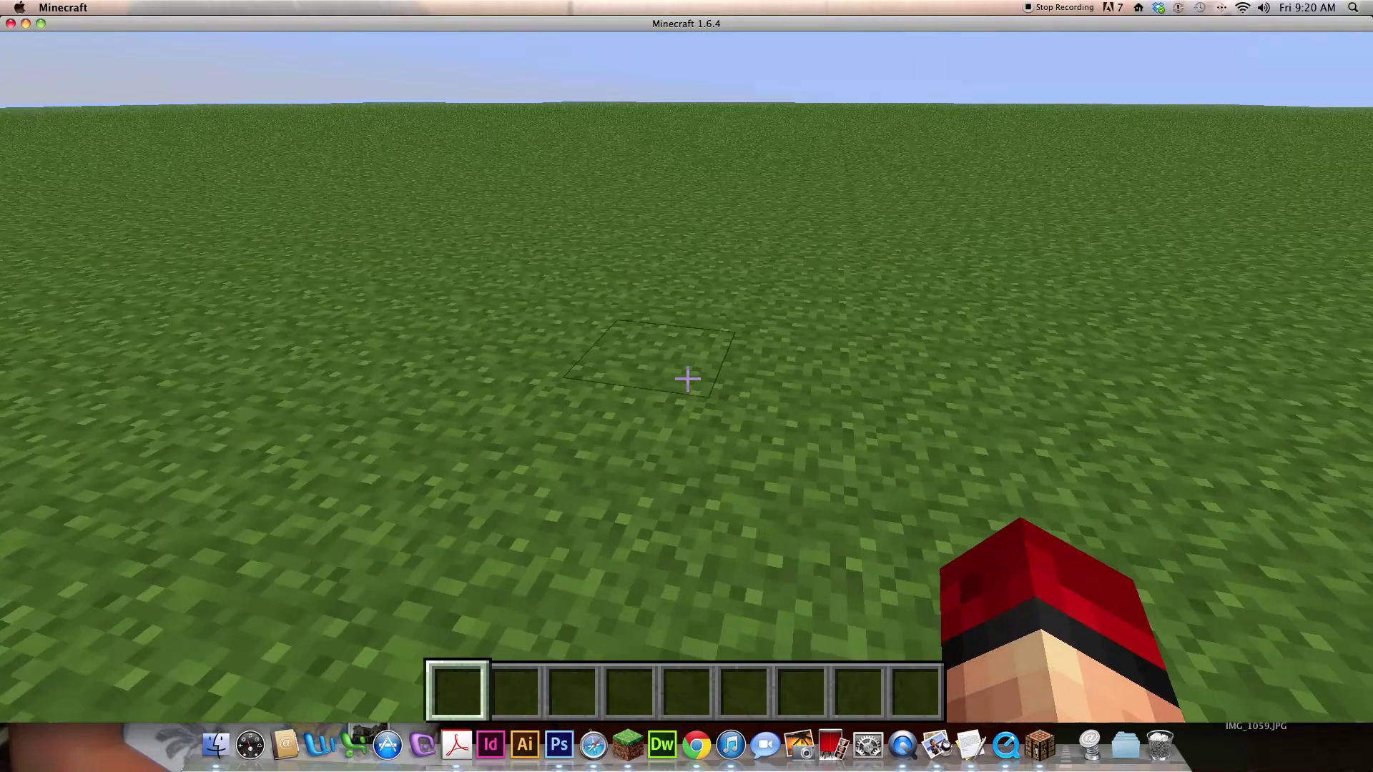
Put stacks of the white tornado-patterned block and the Tornado Siren from the Miscellaneous items into hotbar slots 1 and 2
key(e)
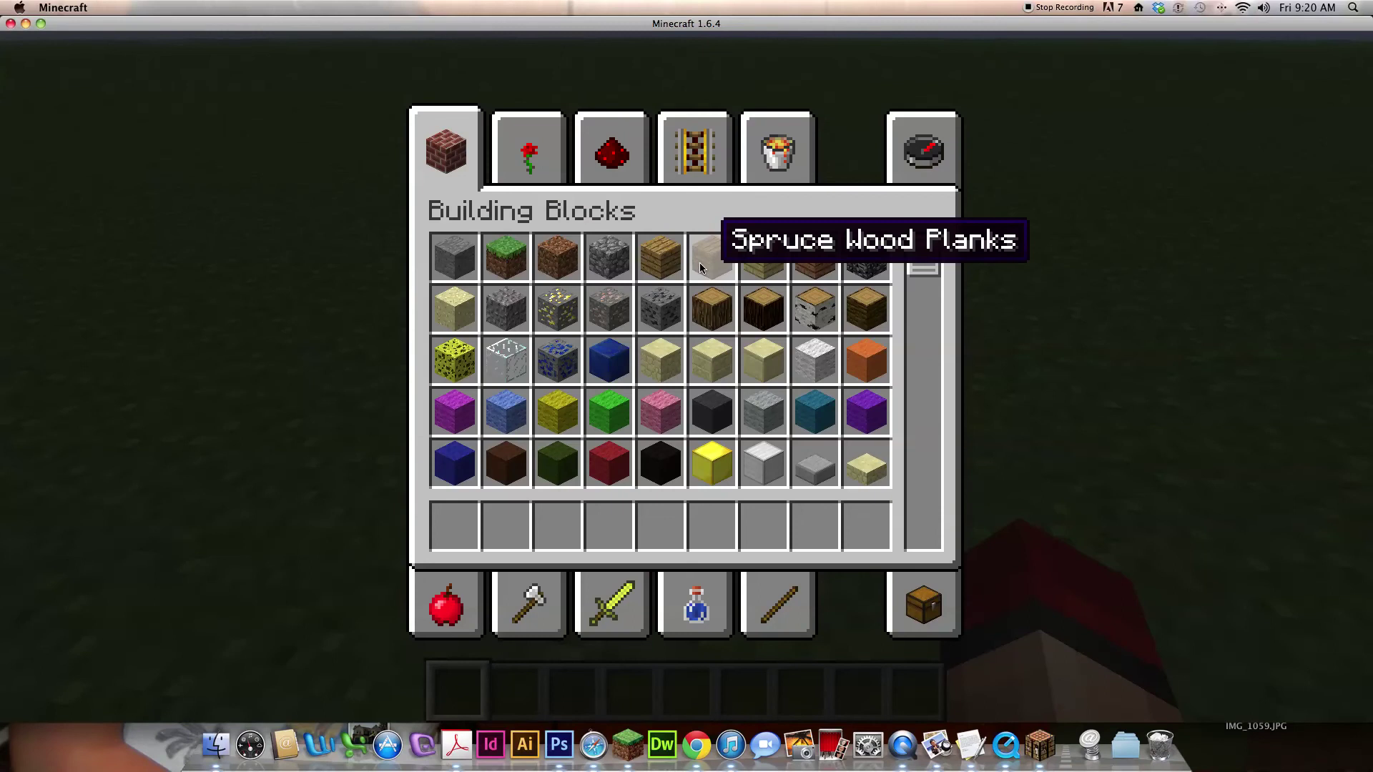
click(779, 125)
scroll(787, 322, down, 5)
key(1)
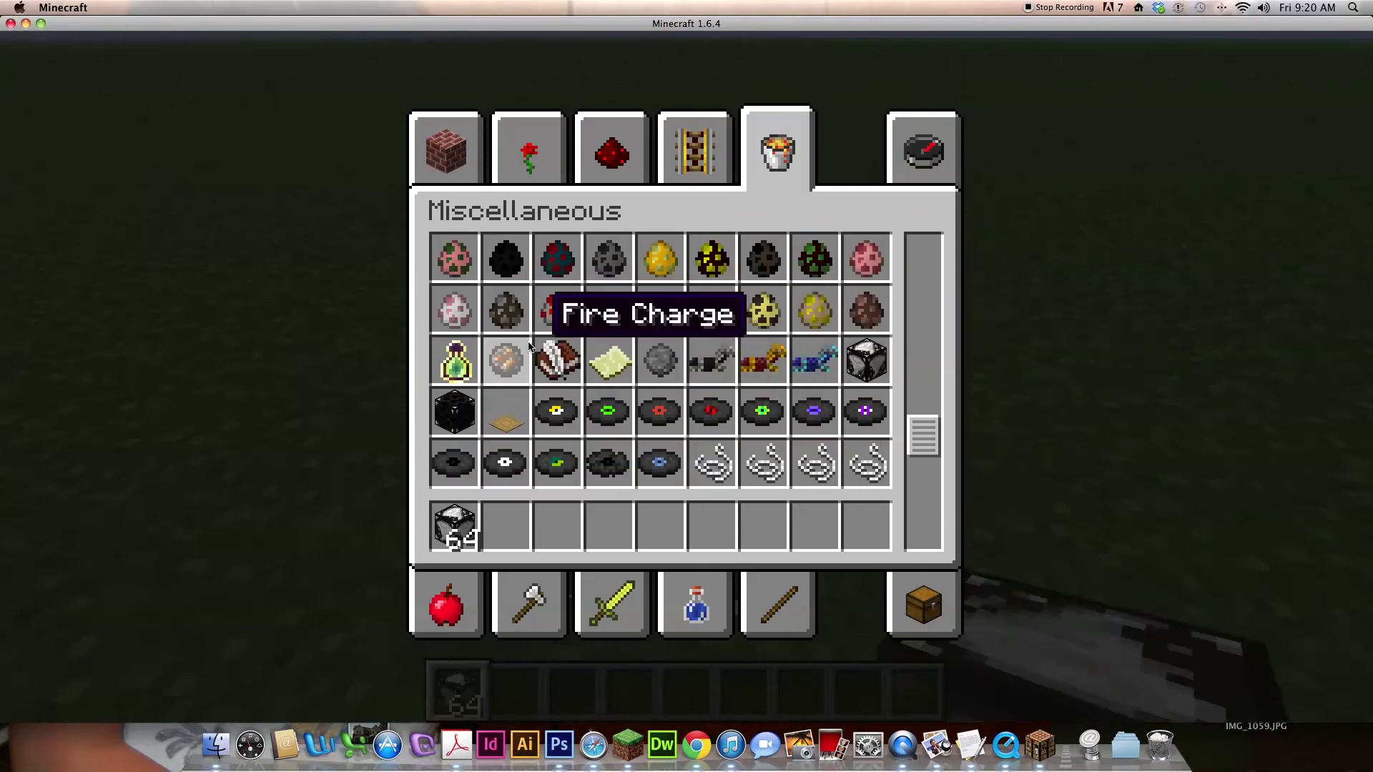
key(2)
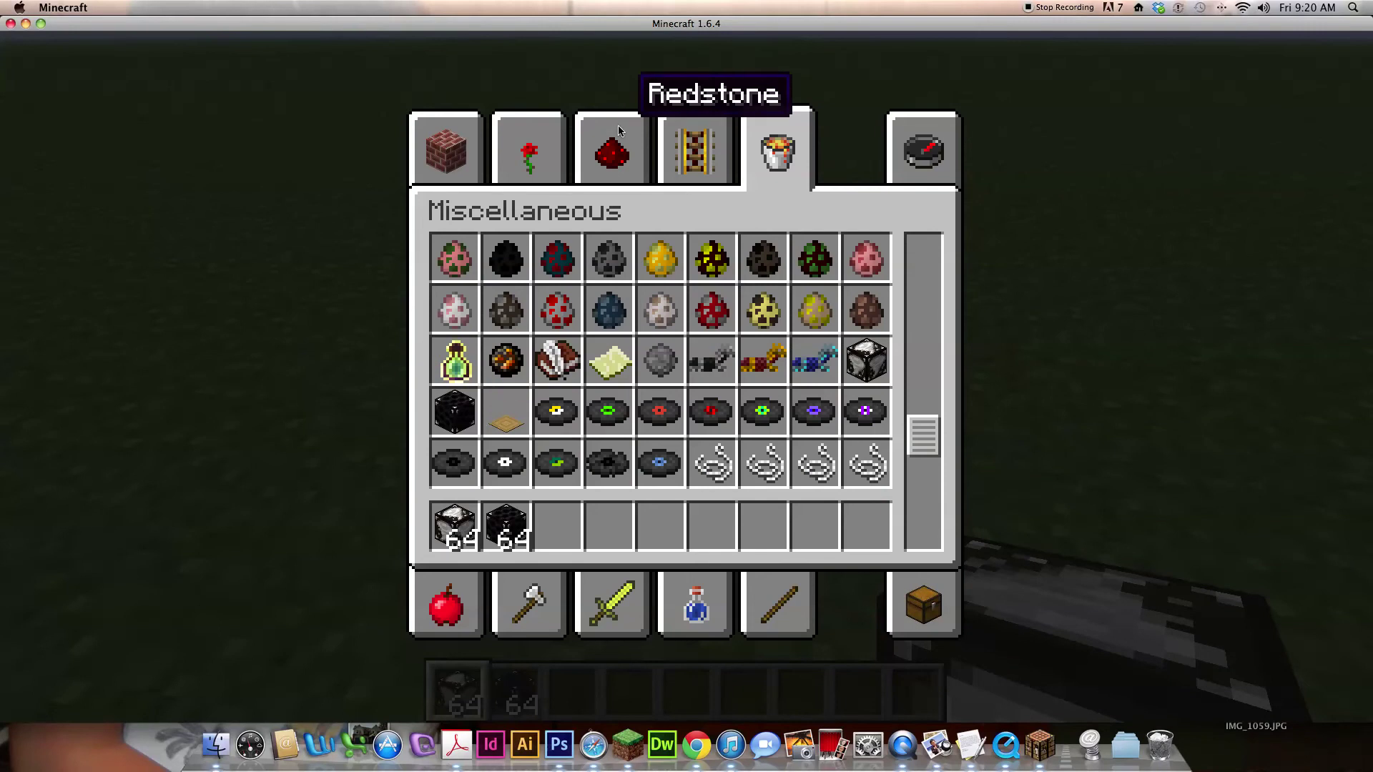
key(e)
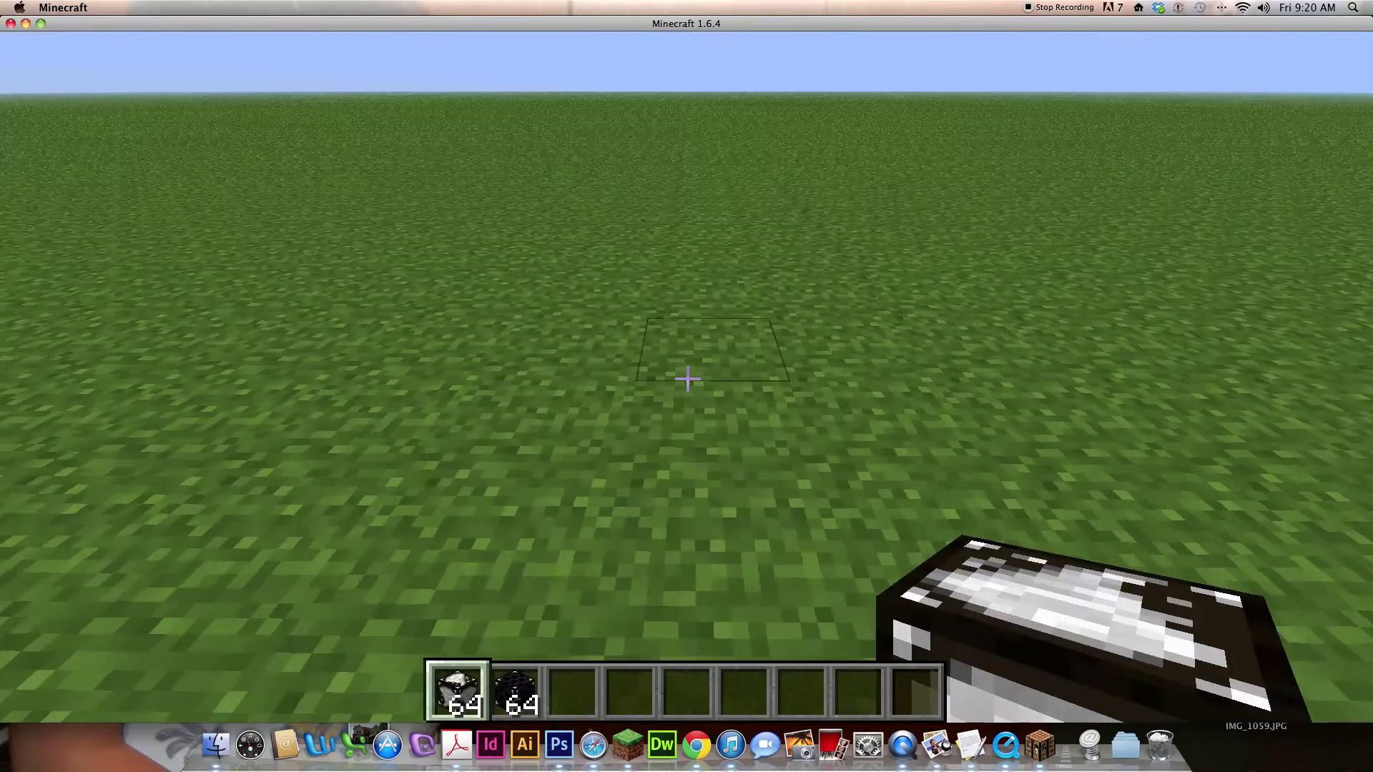
Place the white tornado-patterned block on the grass with a Tornado Siren right beside it, and raise the sound volume
right_click(687, 378)
key(2)
key(w)
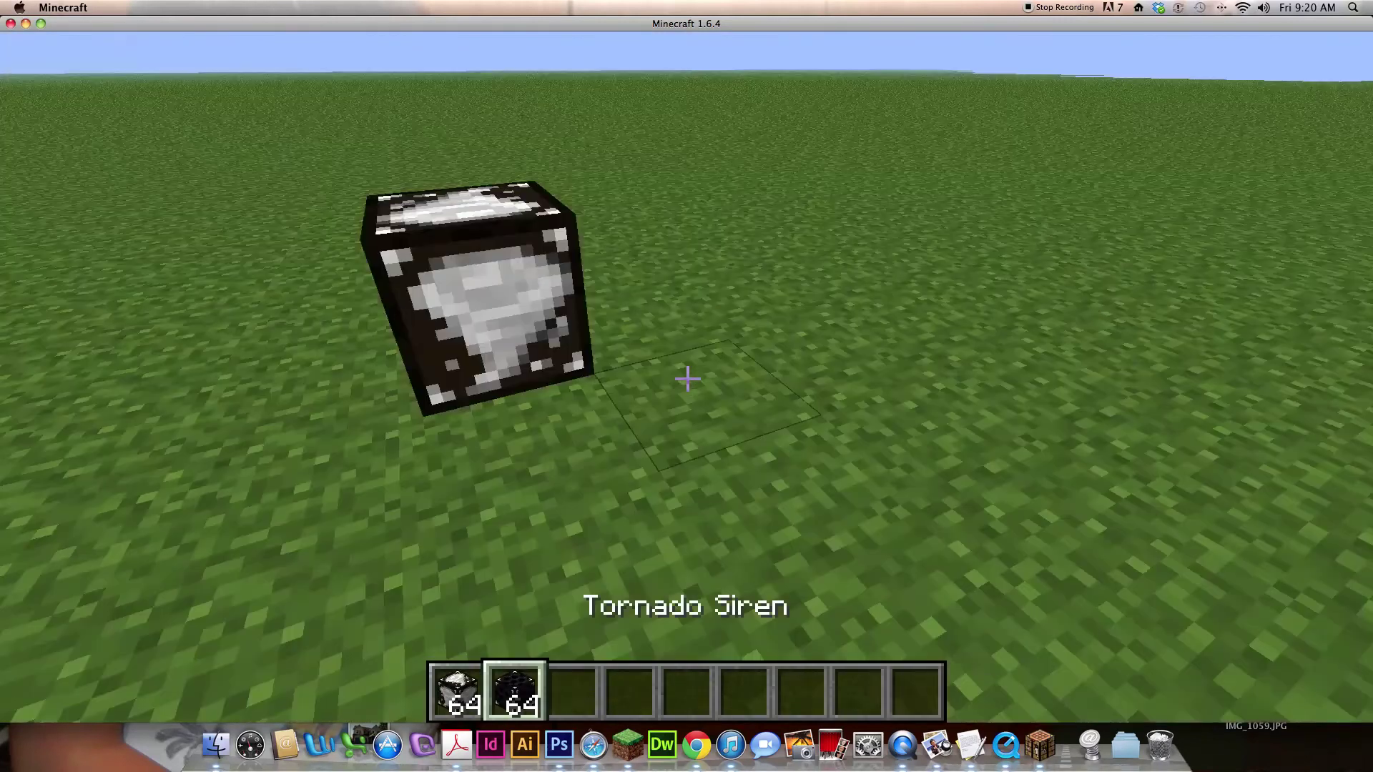
right_click(687, 378)
key(4)
key(XF86AudioRaiseVolume)
key(s)
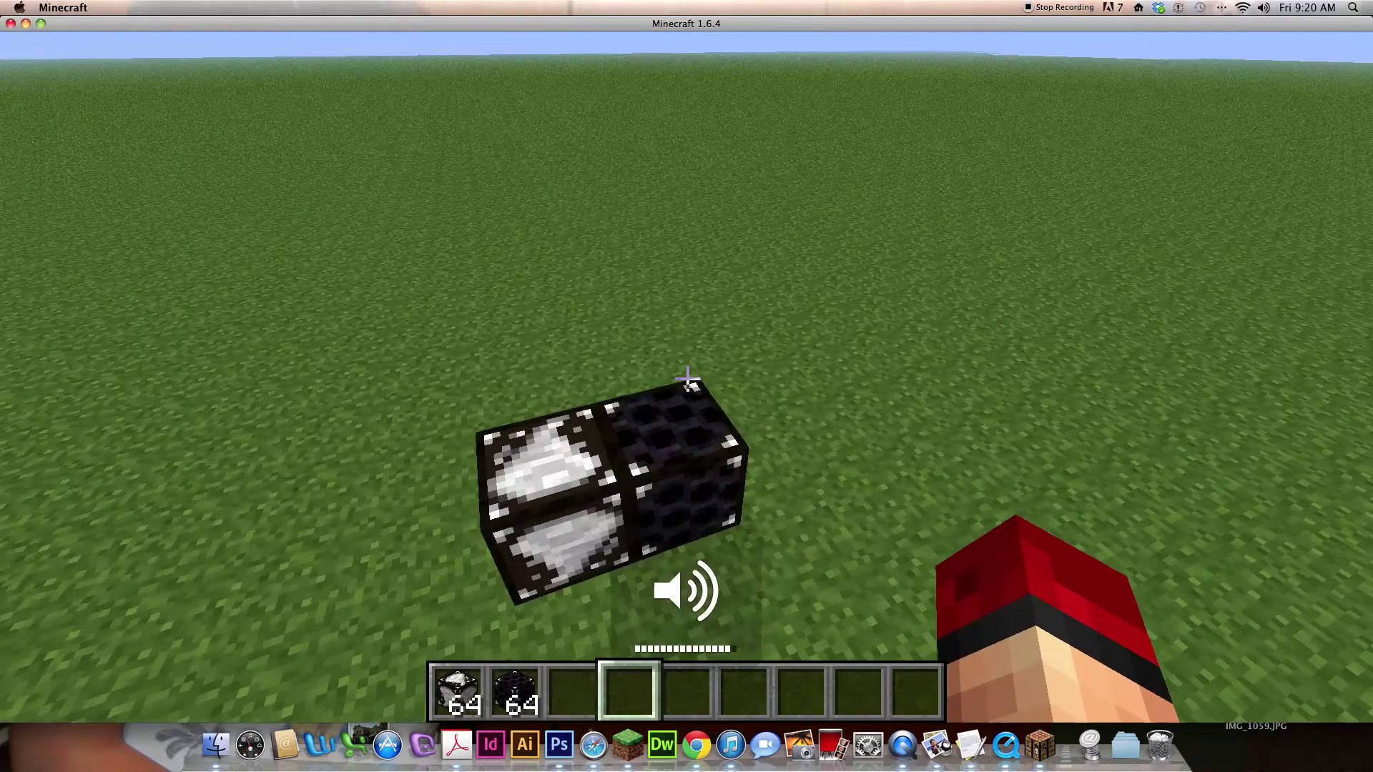
Put a stack of the white swirl-shaped item from the end of the Miscellaneous items into hotbar slot 4
key(e)
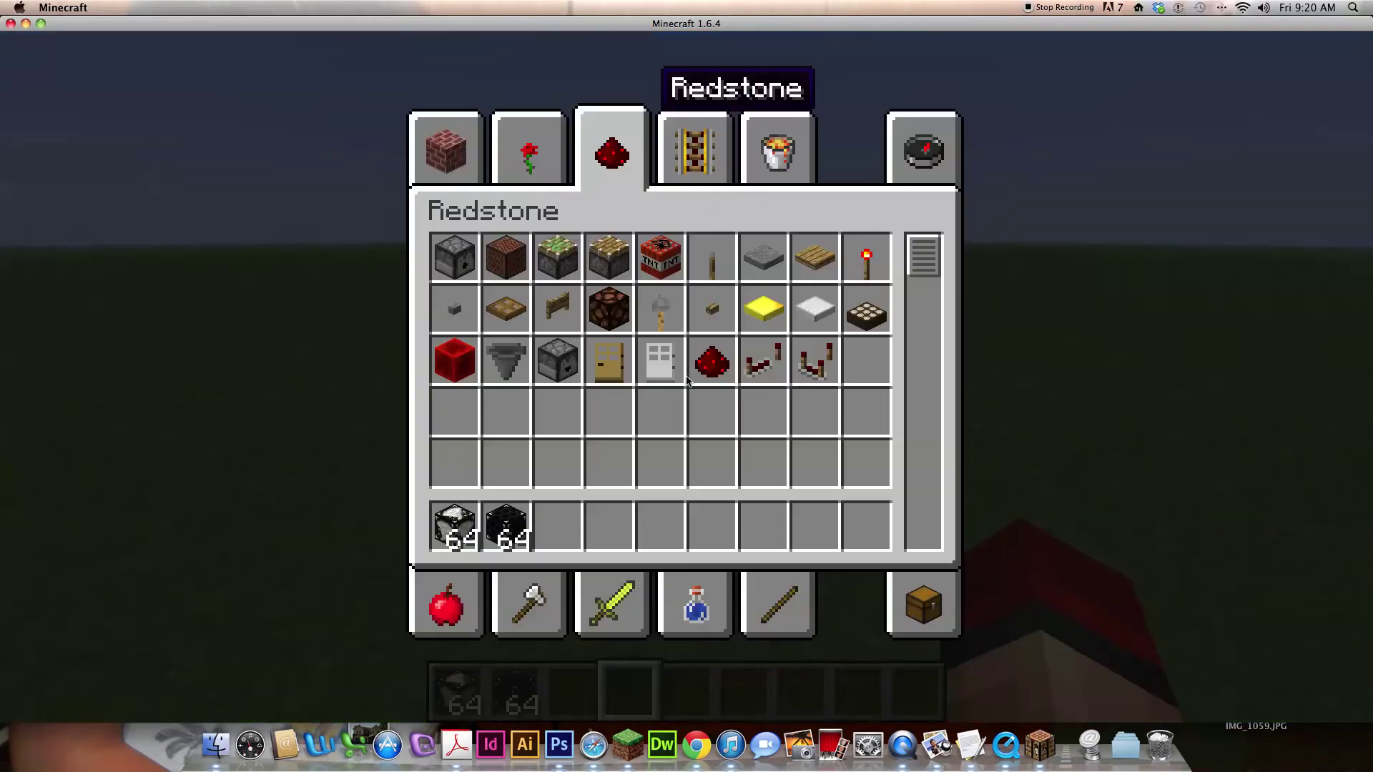
click(757, 166)
scroll(674, 385, down, 3)
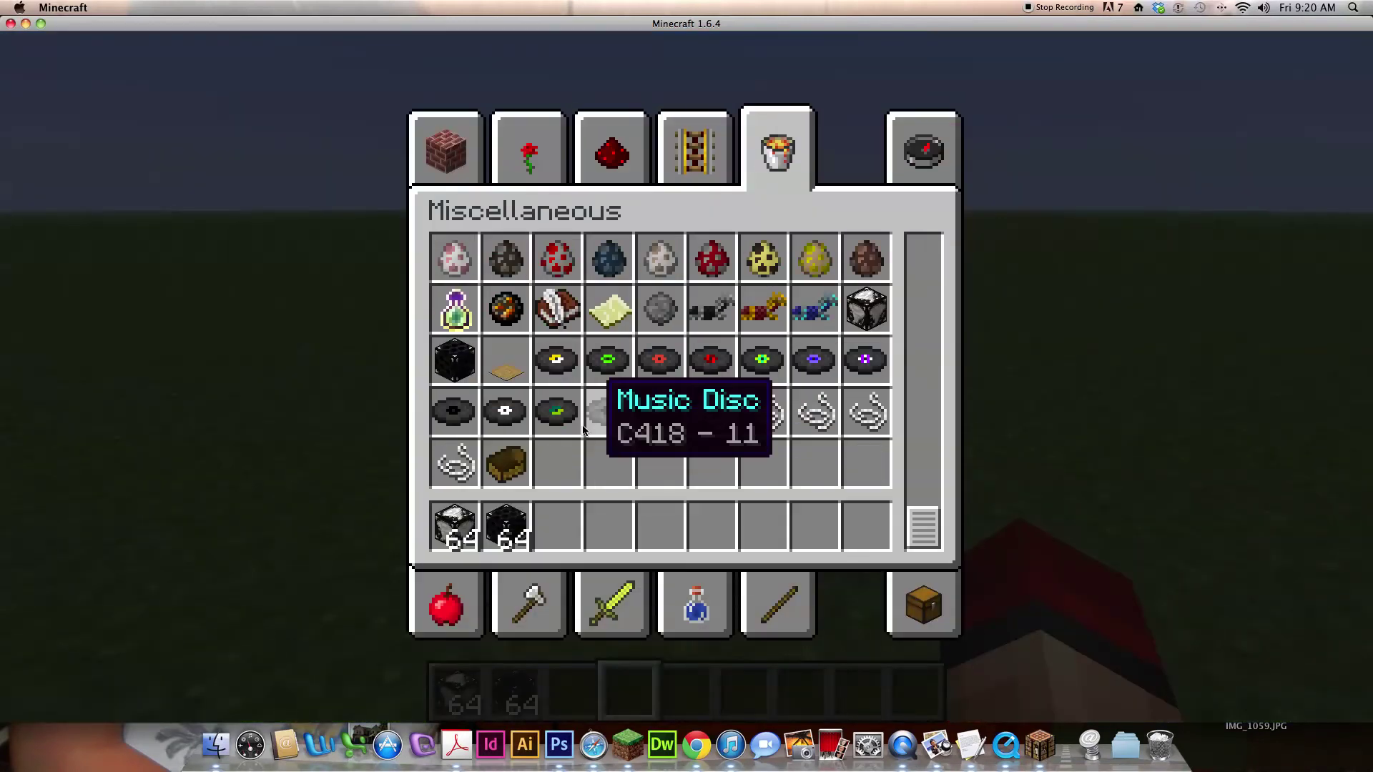
key(4)
key(e)
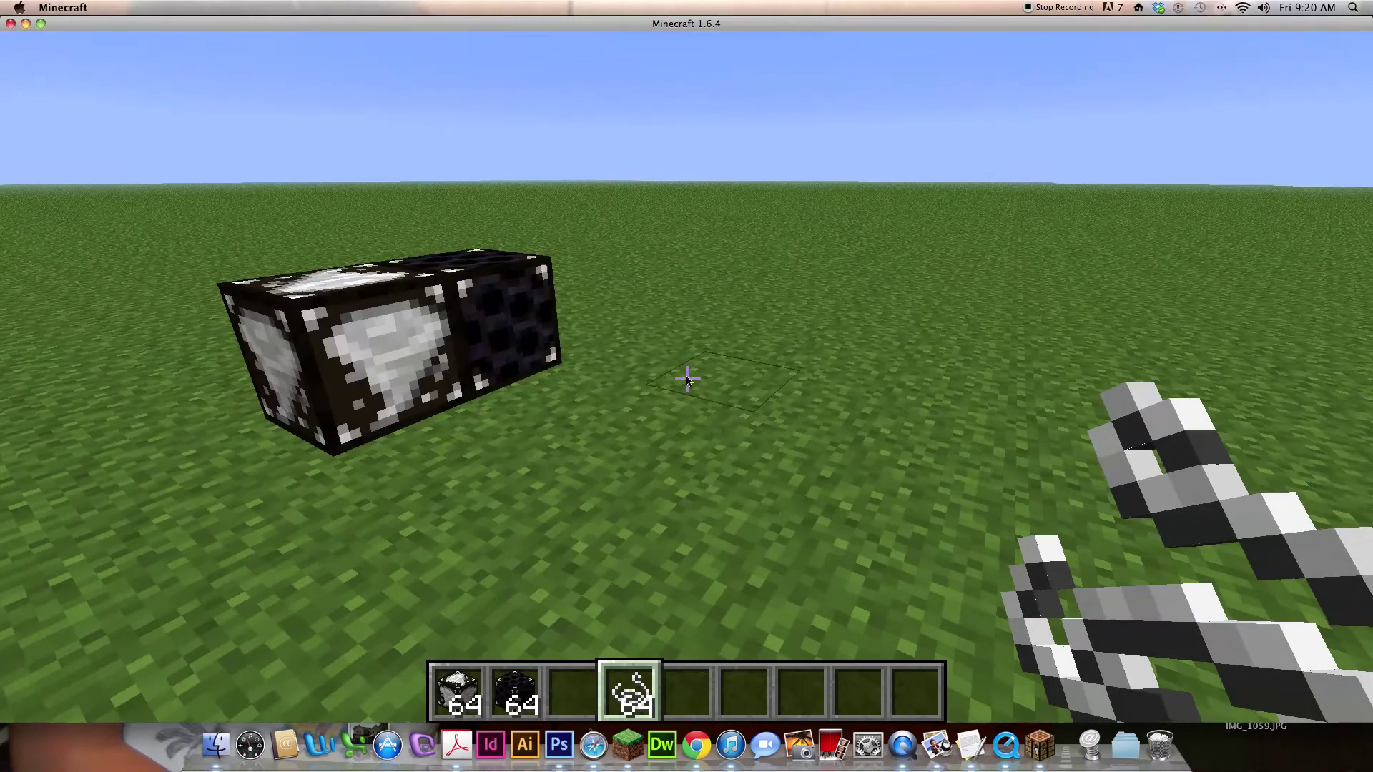
Spawn a tornado with the command /wm spawn tornado, select the empty hotbar slot 3 and raise the sound volume
text(/wm)
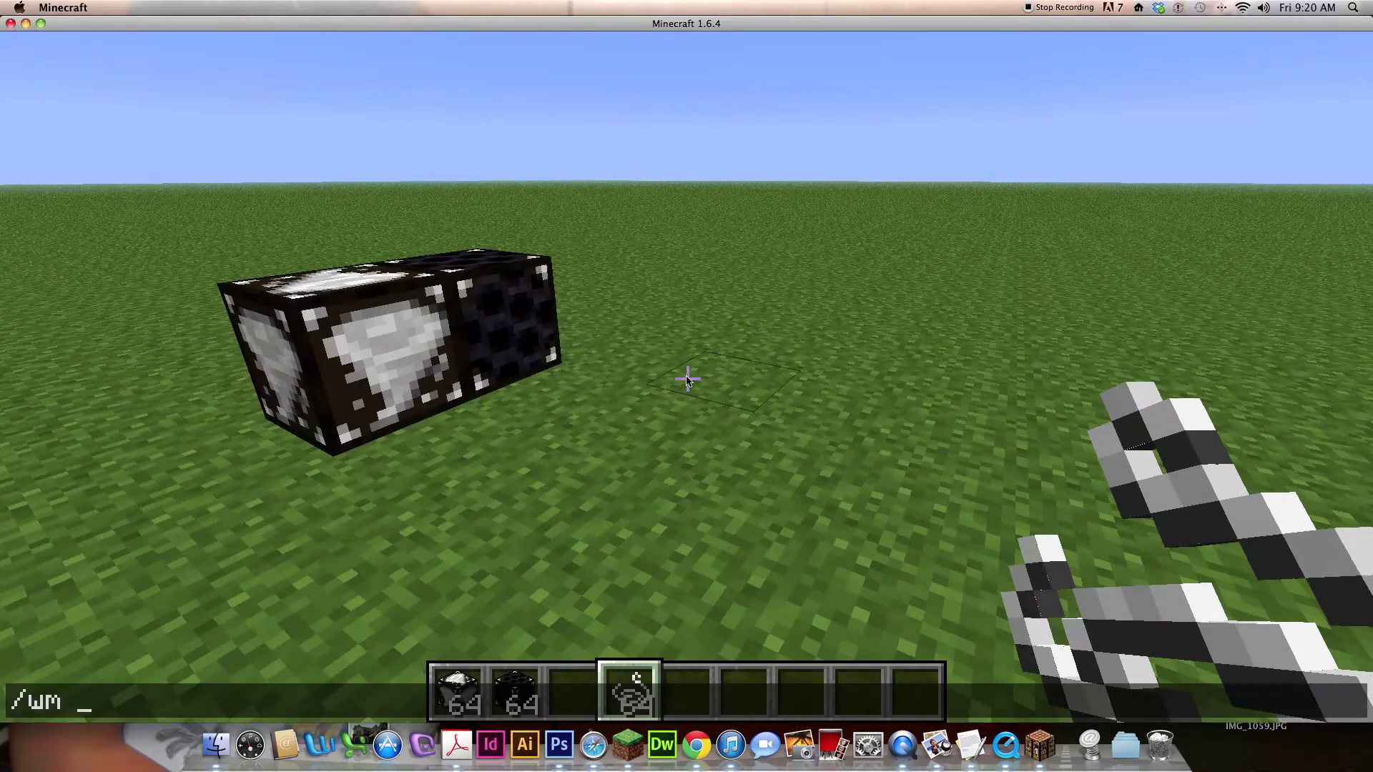
text( spawn)
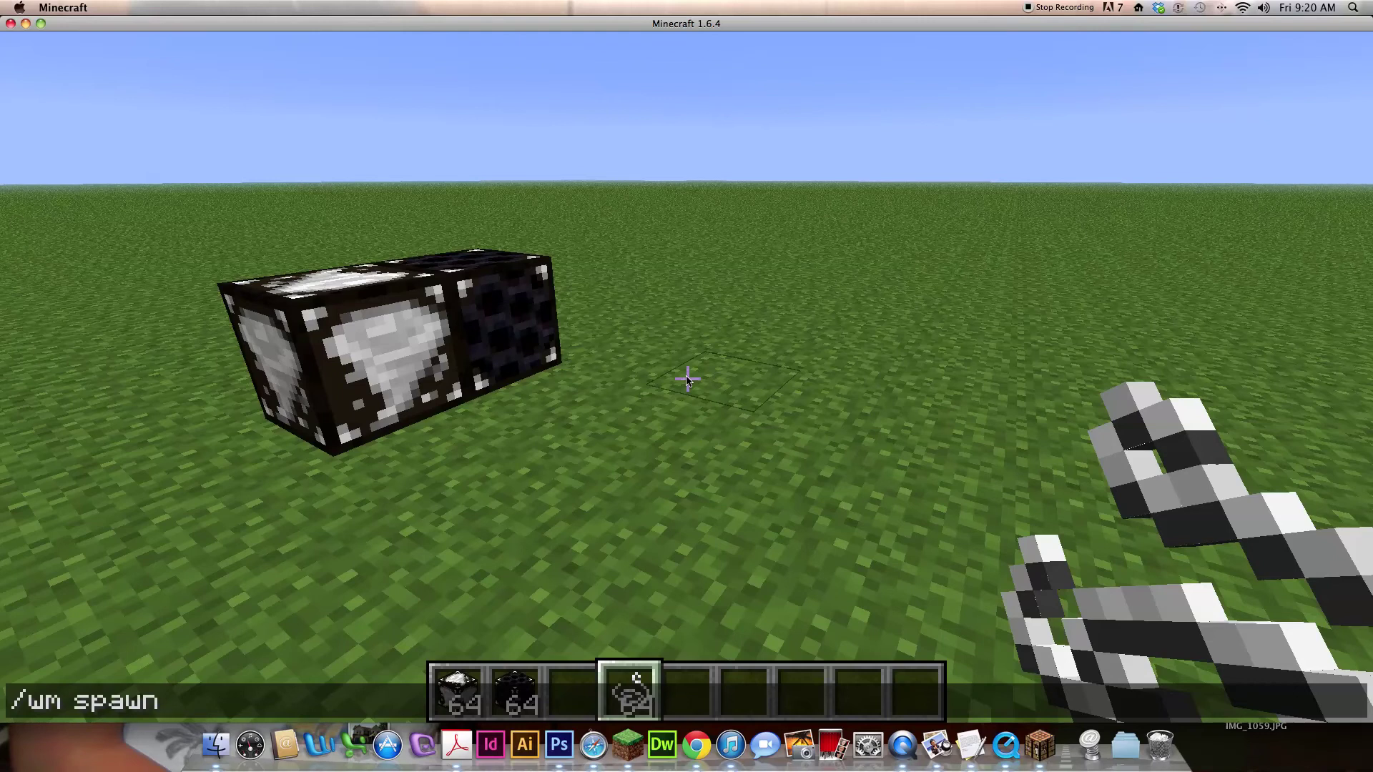
text( tornado 1)
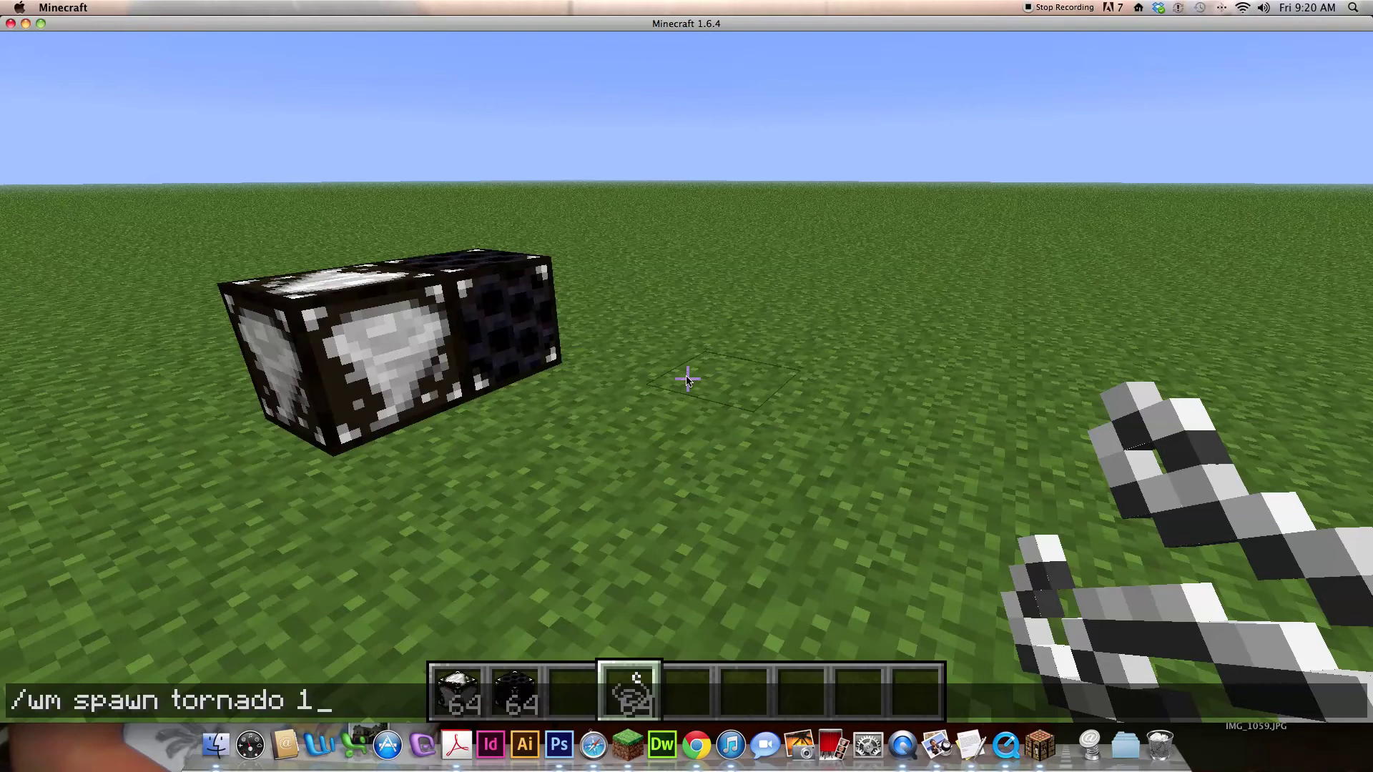
key(Return)
key(3)
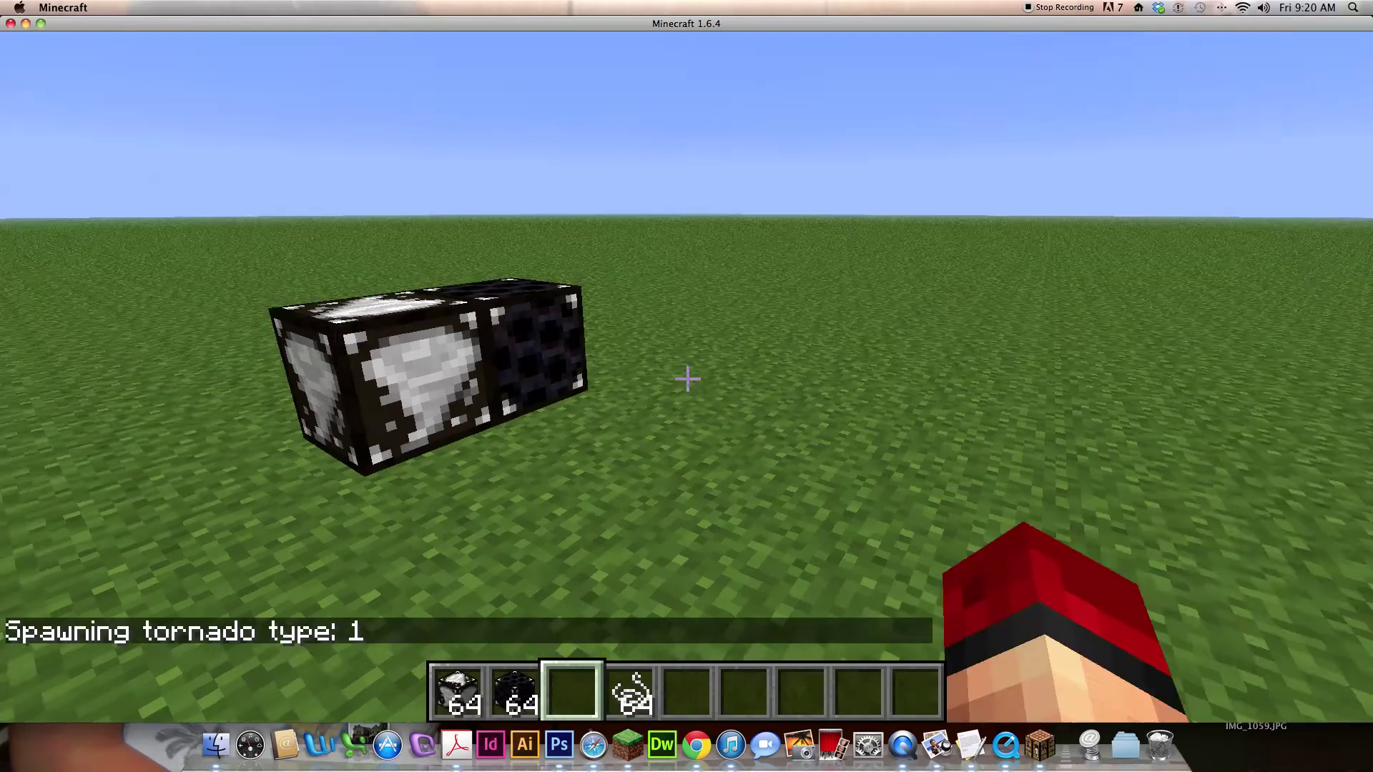
key(XF86AudioRaiseVolume)
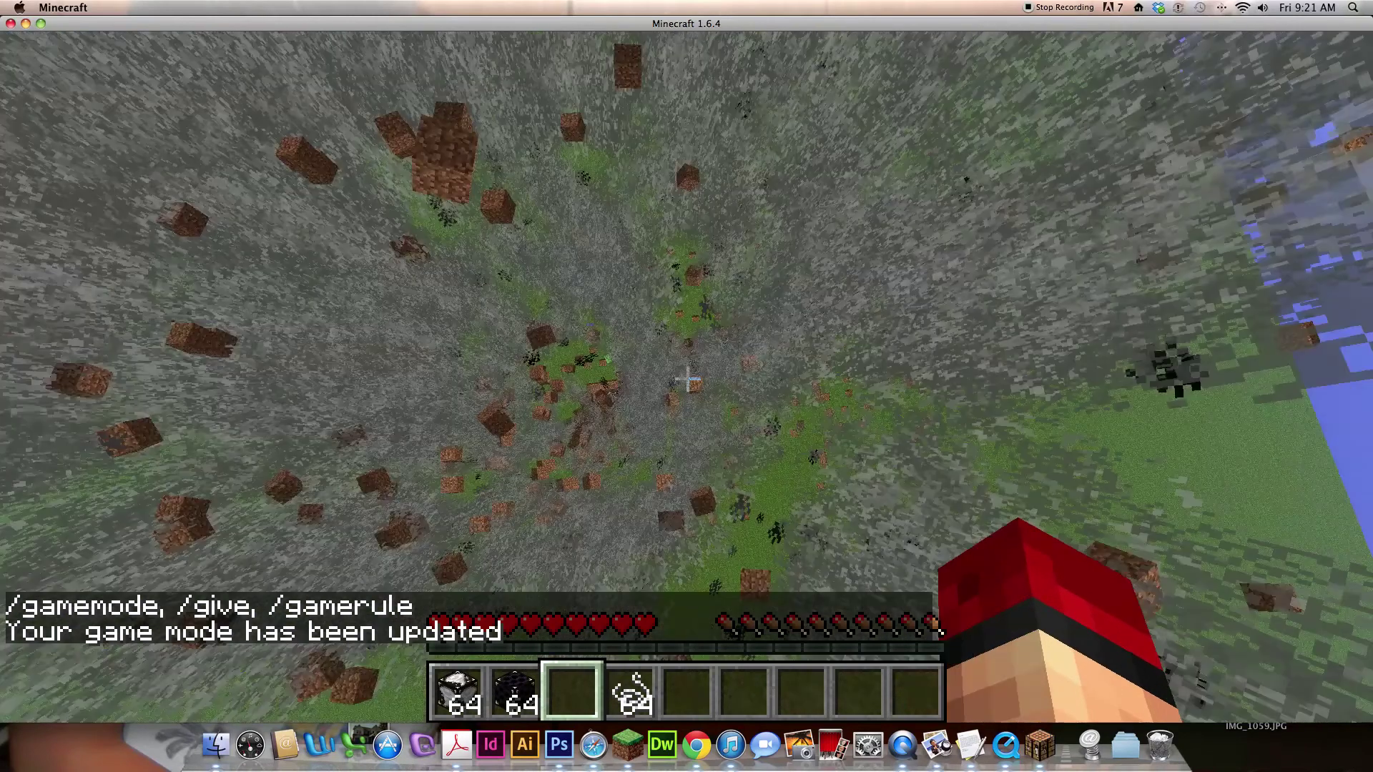
Put a Water Bucket from the Miscellaneous items into hotbar slot 3 and pour water onto the grass
key(e)
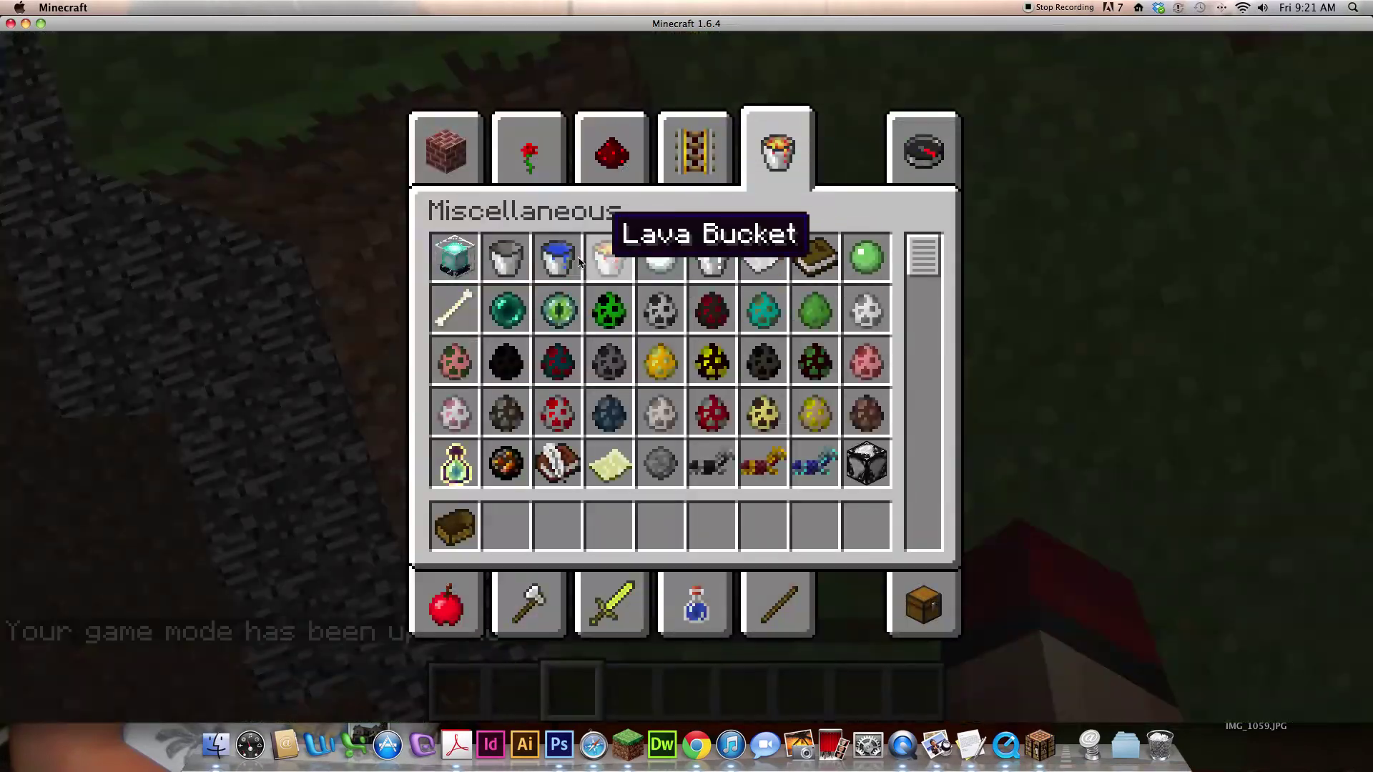
key(3)
key(e)
right_click(687, 379)
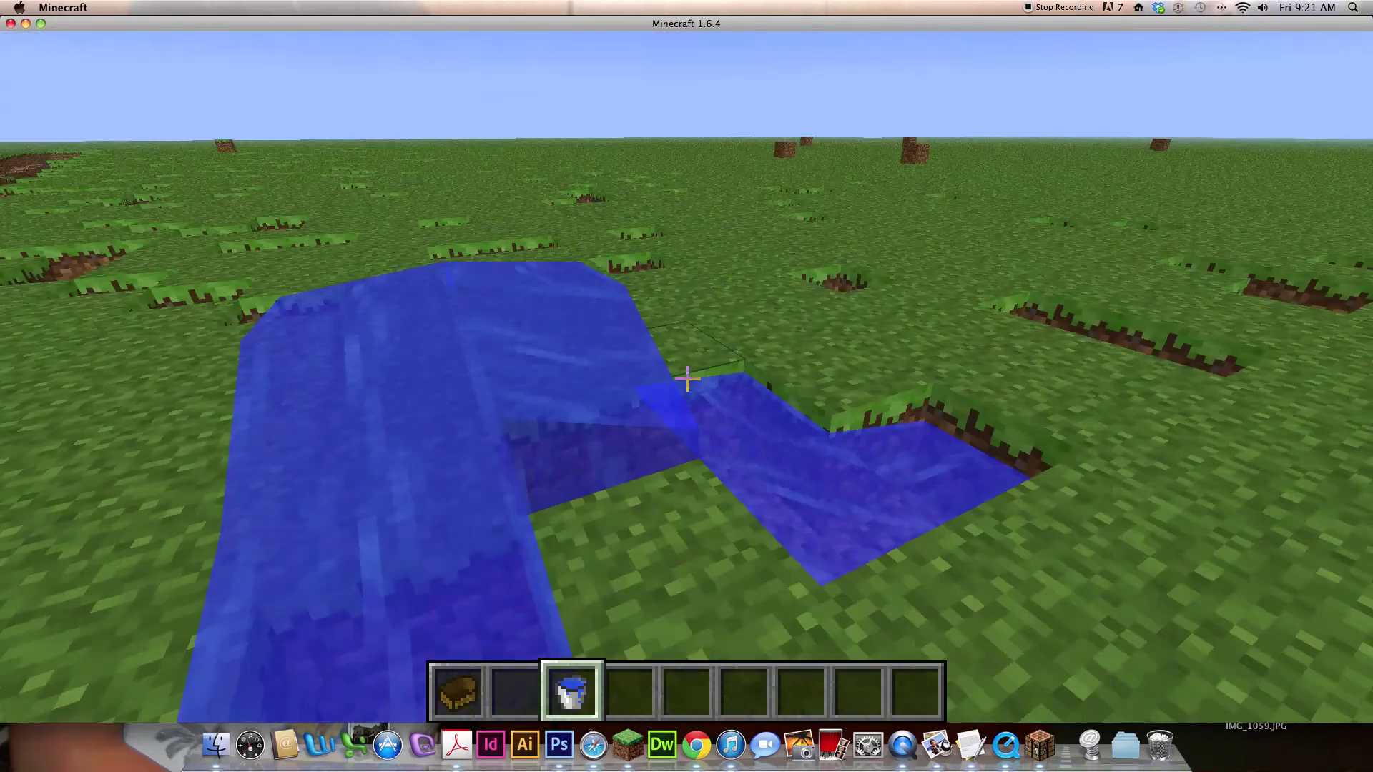
Pour more water at several neighbouring spots on the grass to widen the pool, and fly up over it
key(s)
right_click(687, 379)
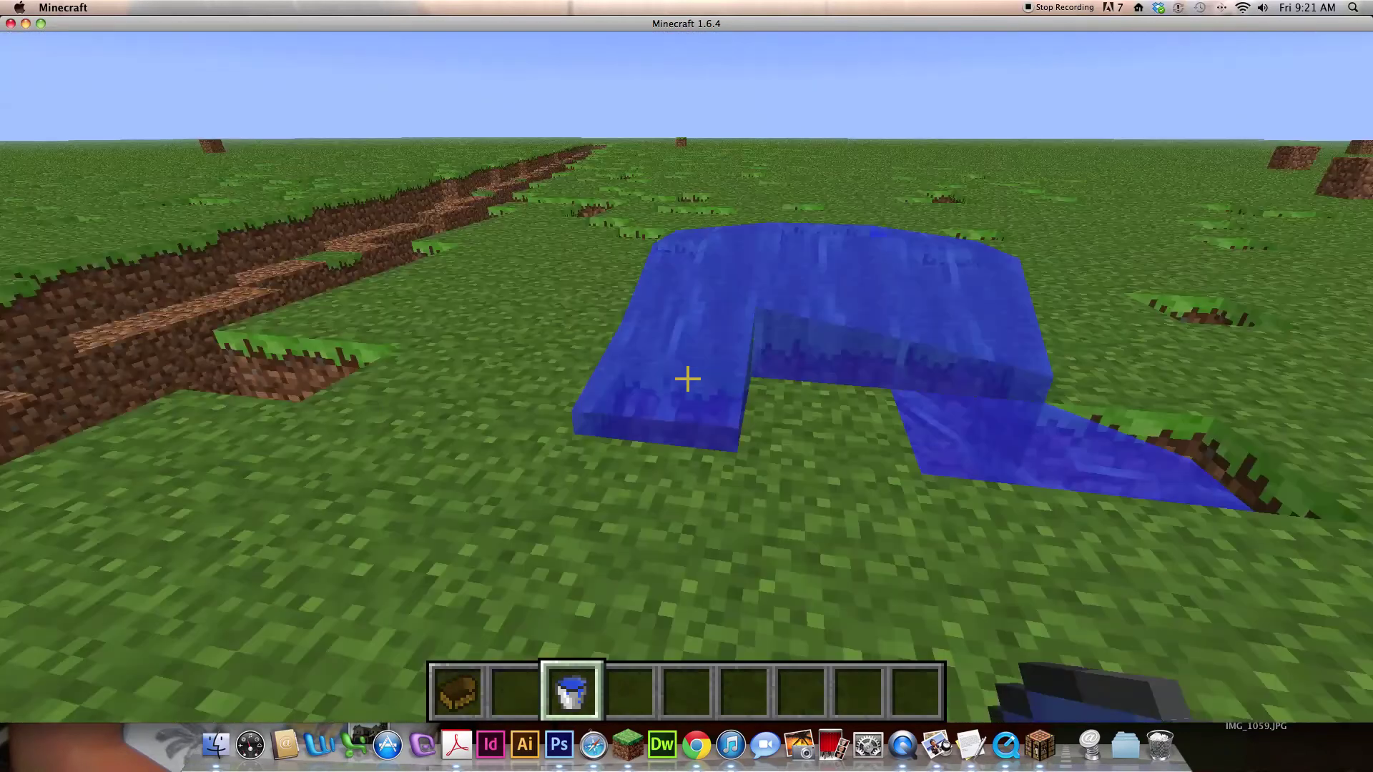
right_click(687, 379)
key(d)
key(w)
right_click(687, 379)
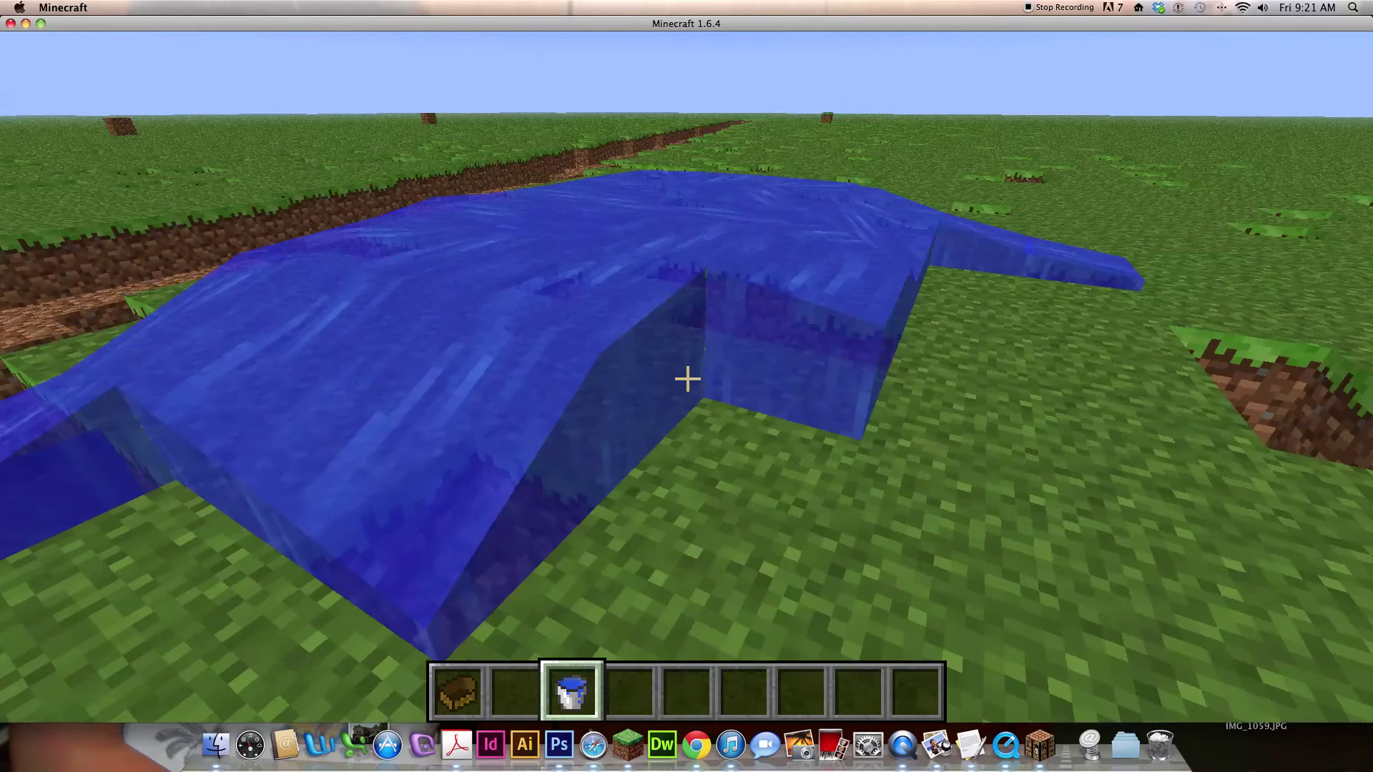
right_click(688, 379)
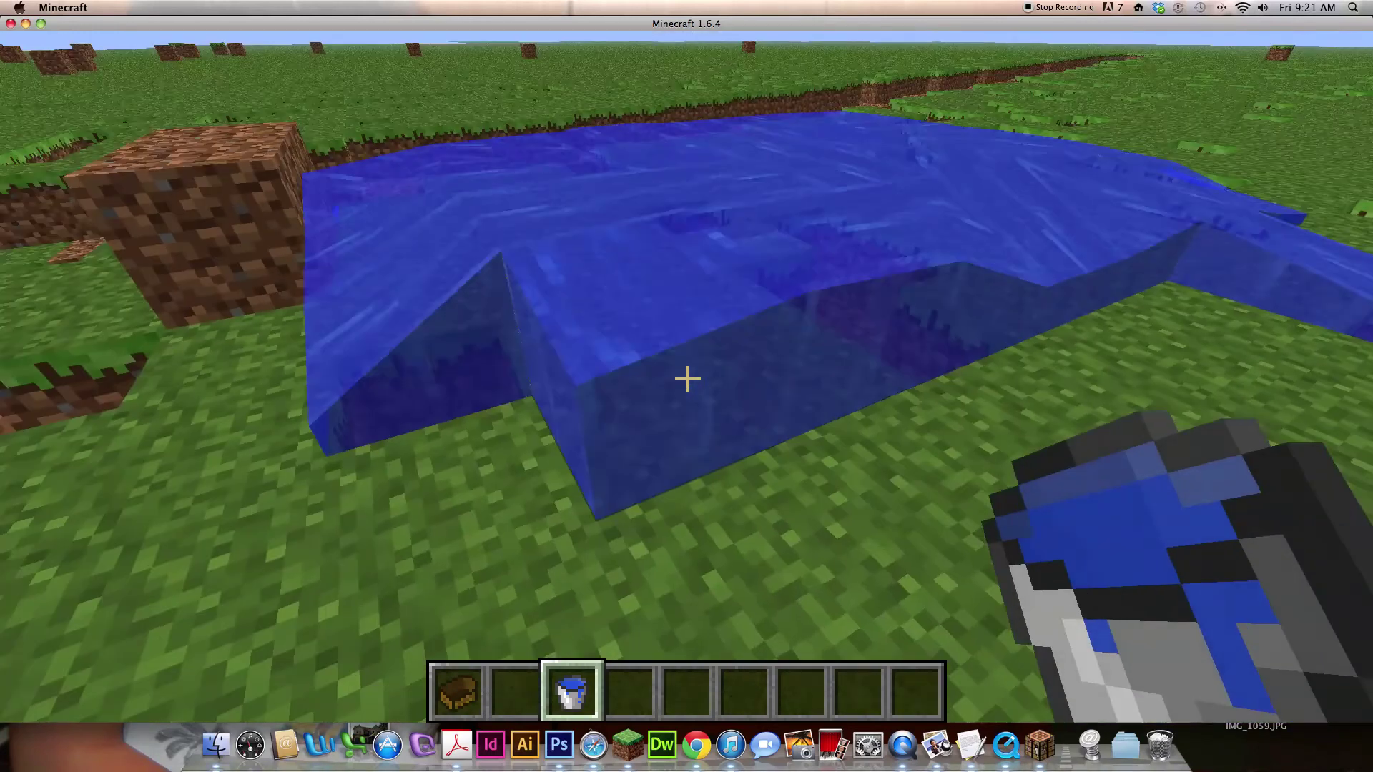
right_click(687, 379)
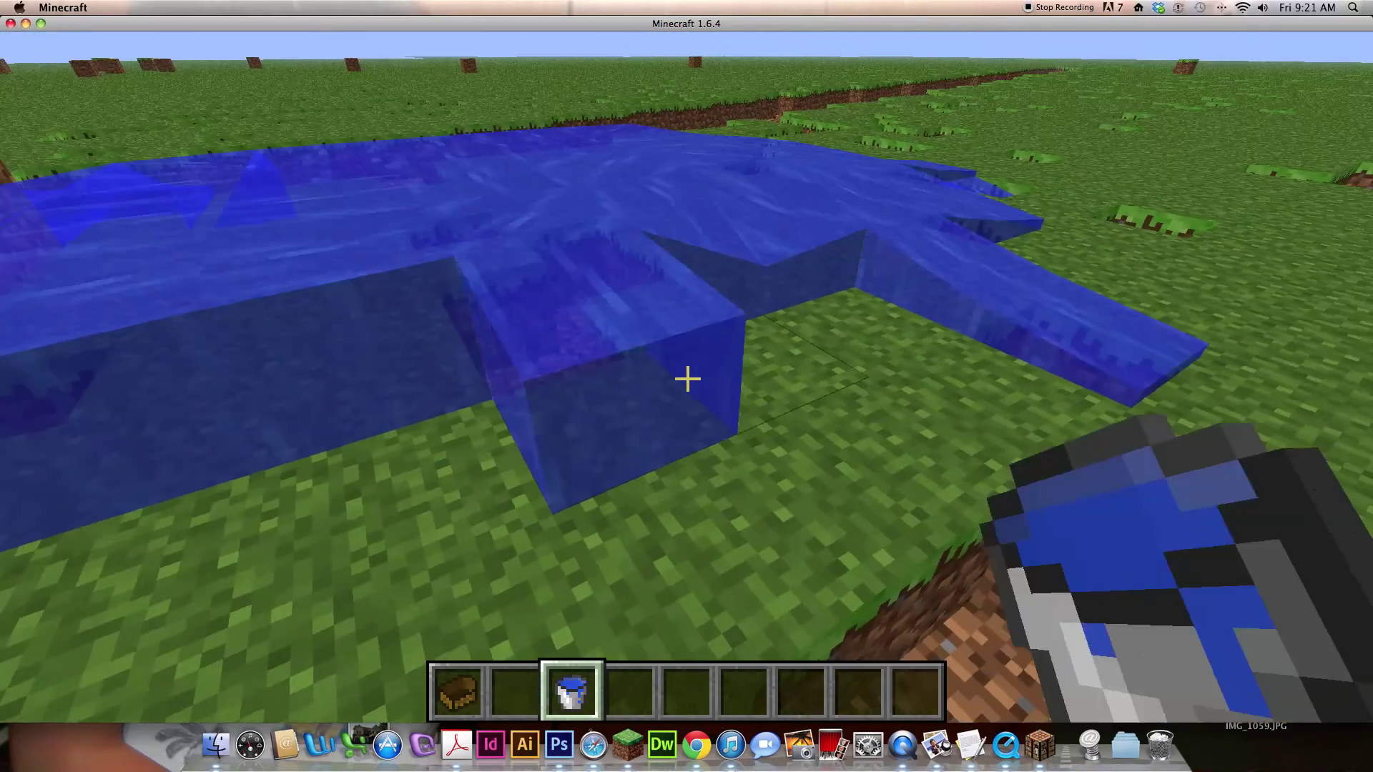
key(s)
key(space)
key(space)
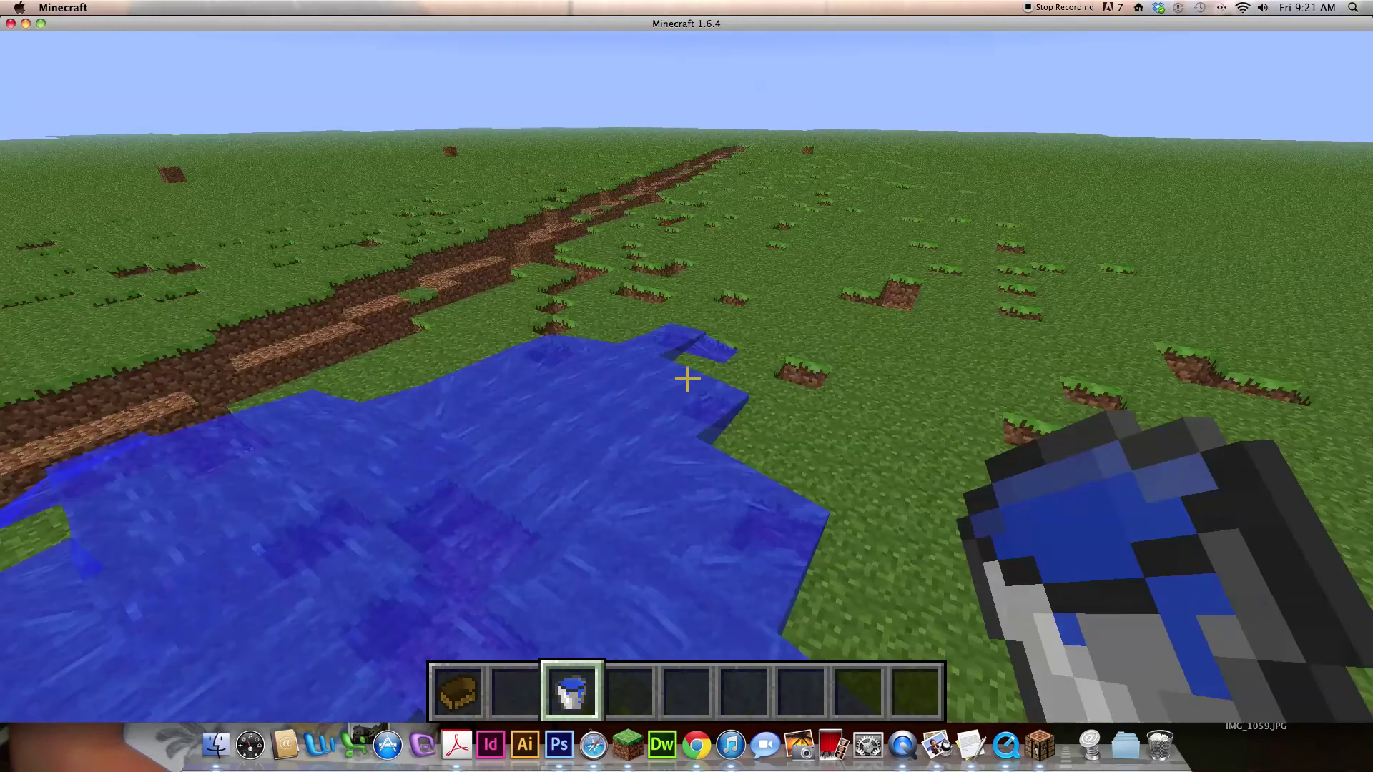
Dig out grass blocks with an empty hand beside the water and the flat row of textures
key(1)
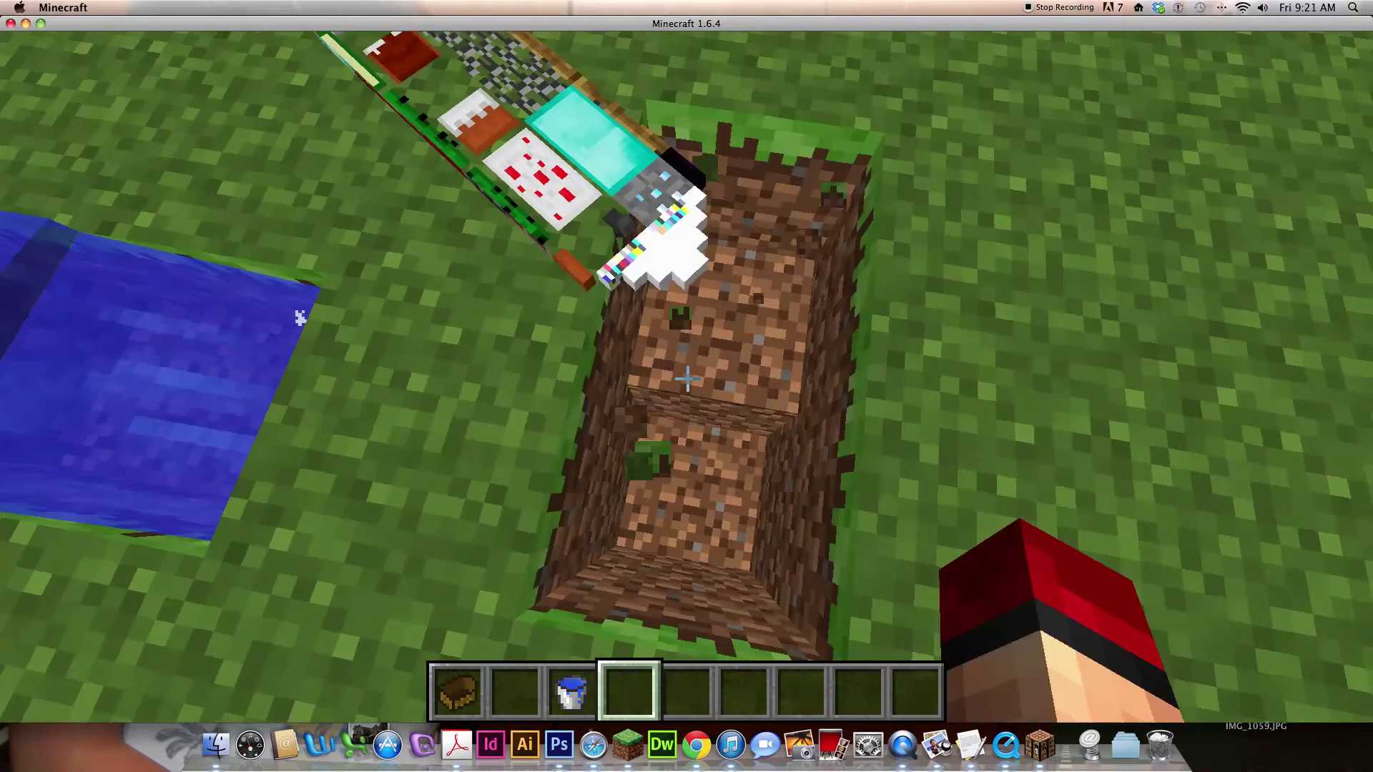
click(687, 378)
click(687, 378)
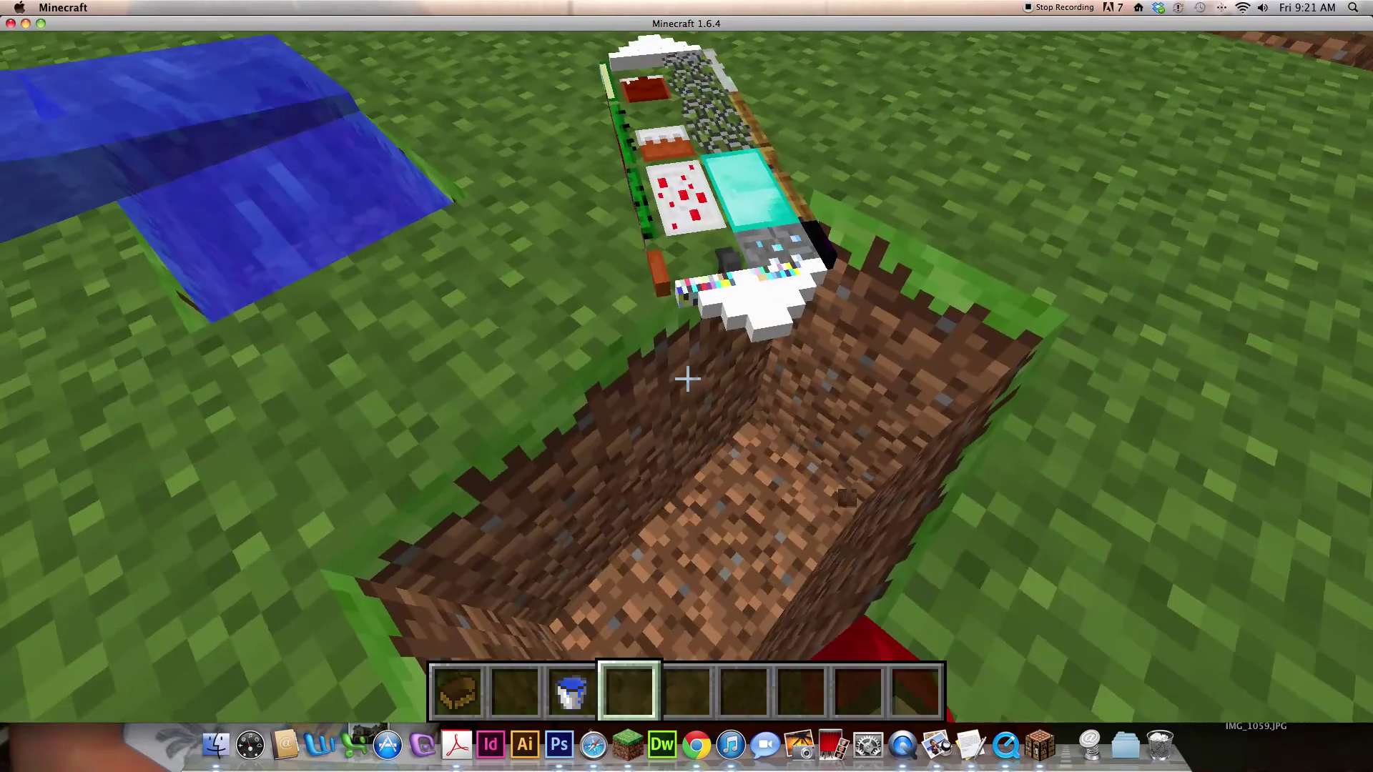
key(w)
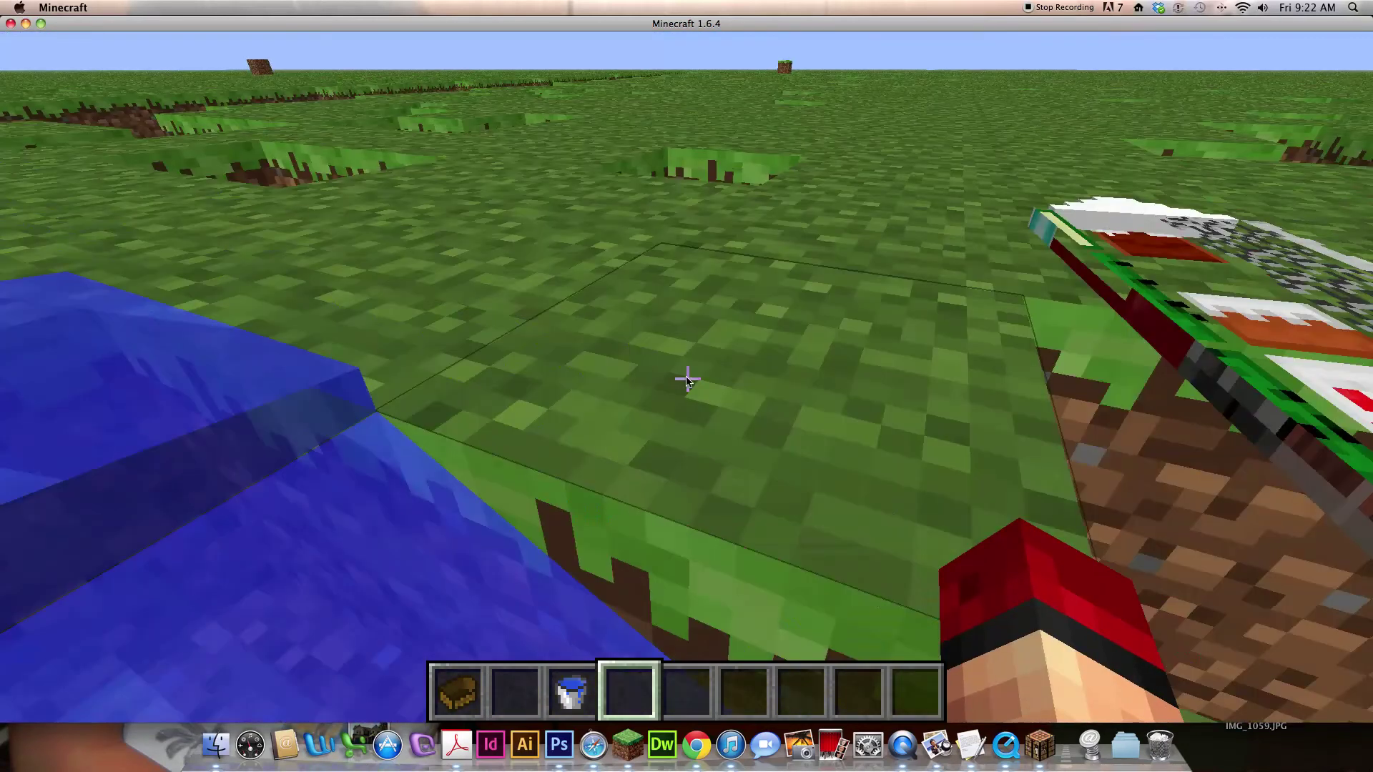
Clear the boat and the Water Bucket from the hotbar and show the Miscellaneous items
key(e)
shift+click(572, 543)
shift+click(463, 529)
click(791, 143)
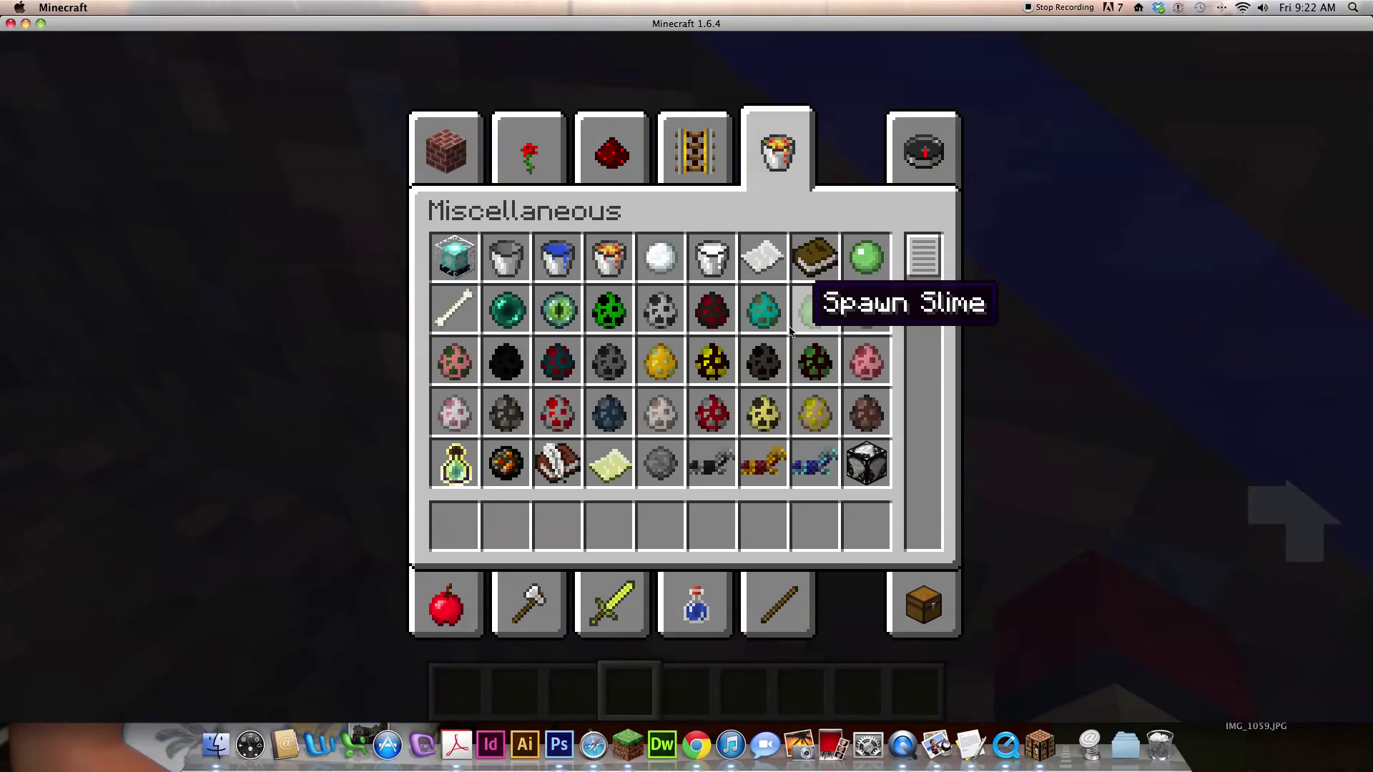
Fill hotbar slots 1 to 4 with white swirl items, including Drill Item and Test Item, and put a Vector Tree stack in slot 6
scroll(789, 333, down, 3)
key(1)
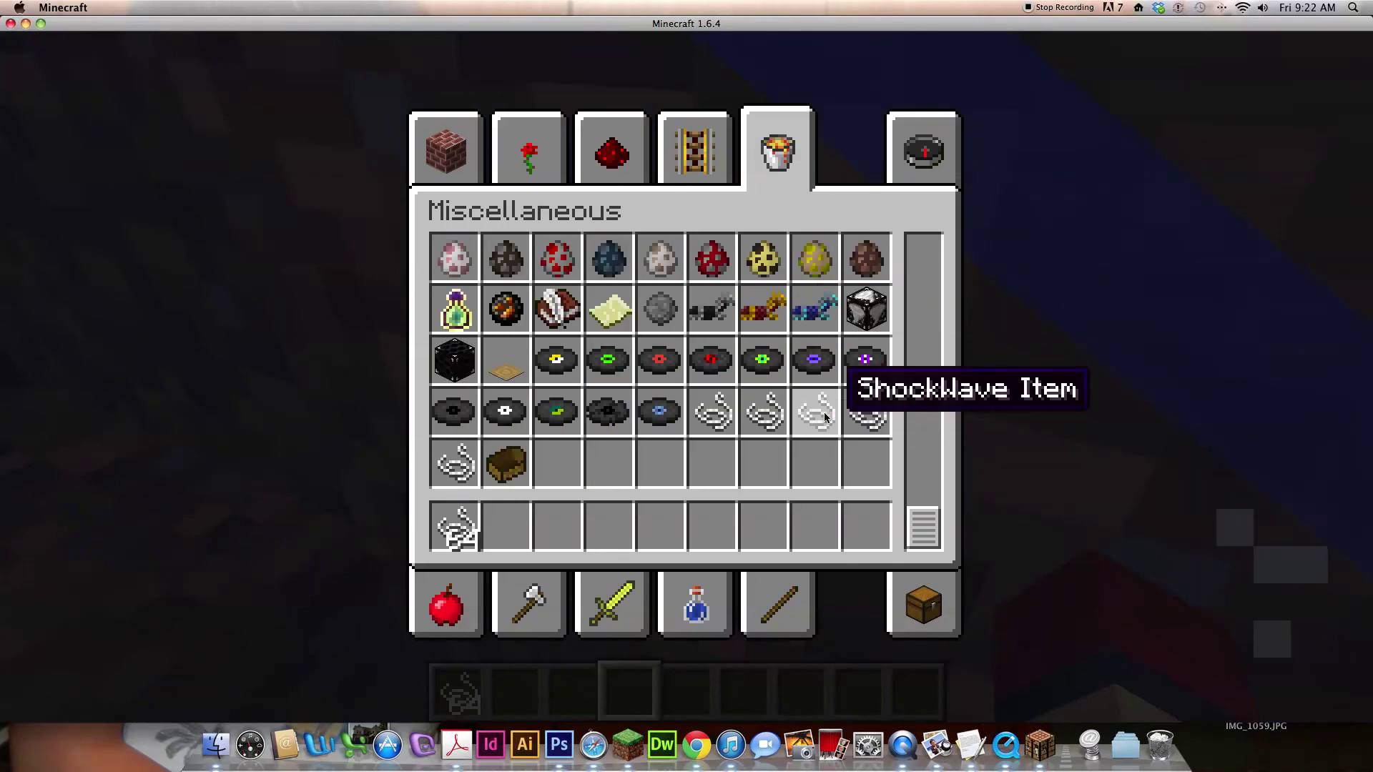
key(2)
shift+click(869, 412)
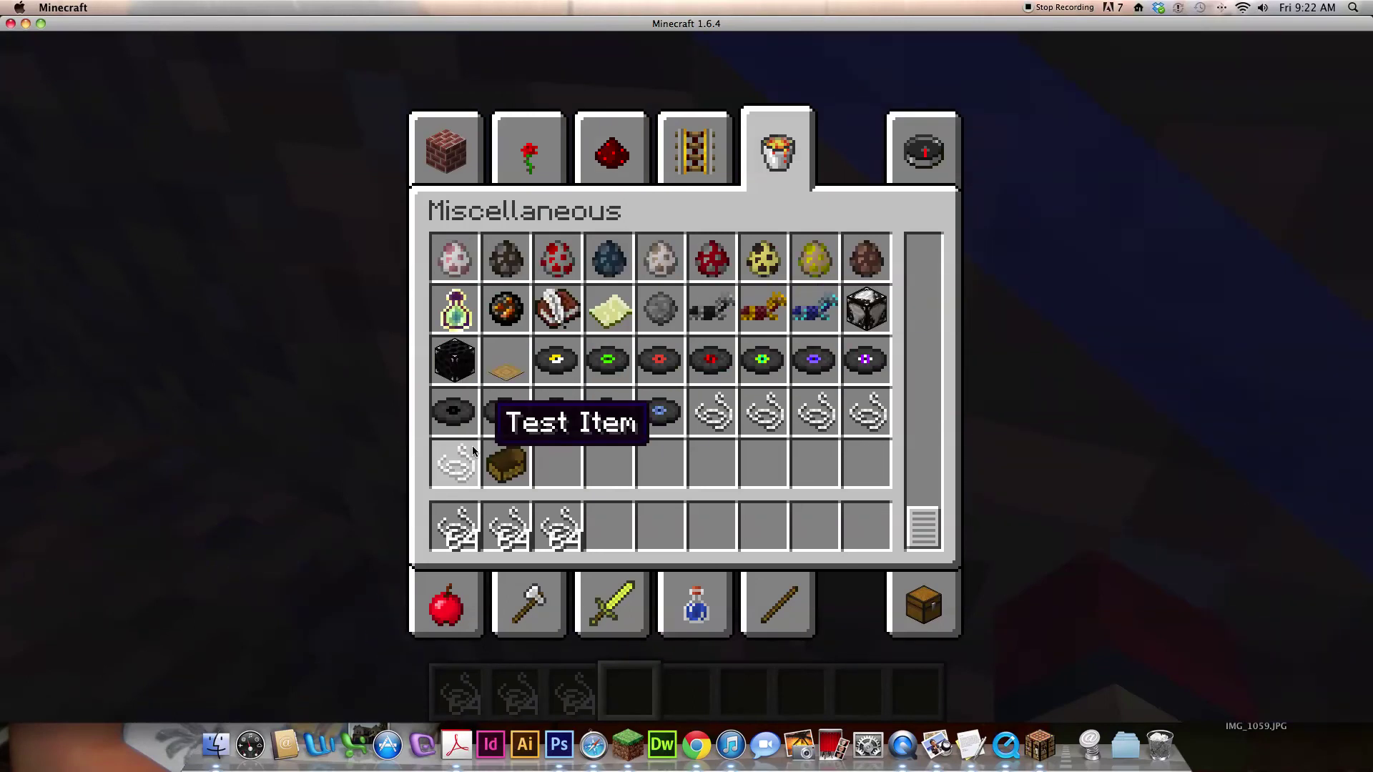
shift+click(457, 462)
shift+click(507, 363)
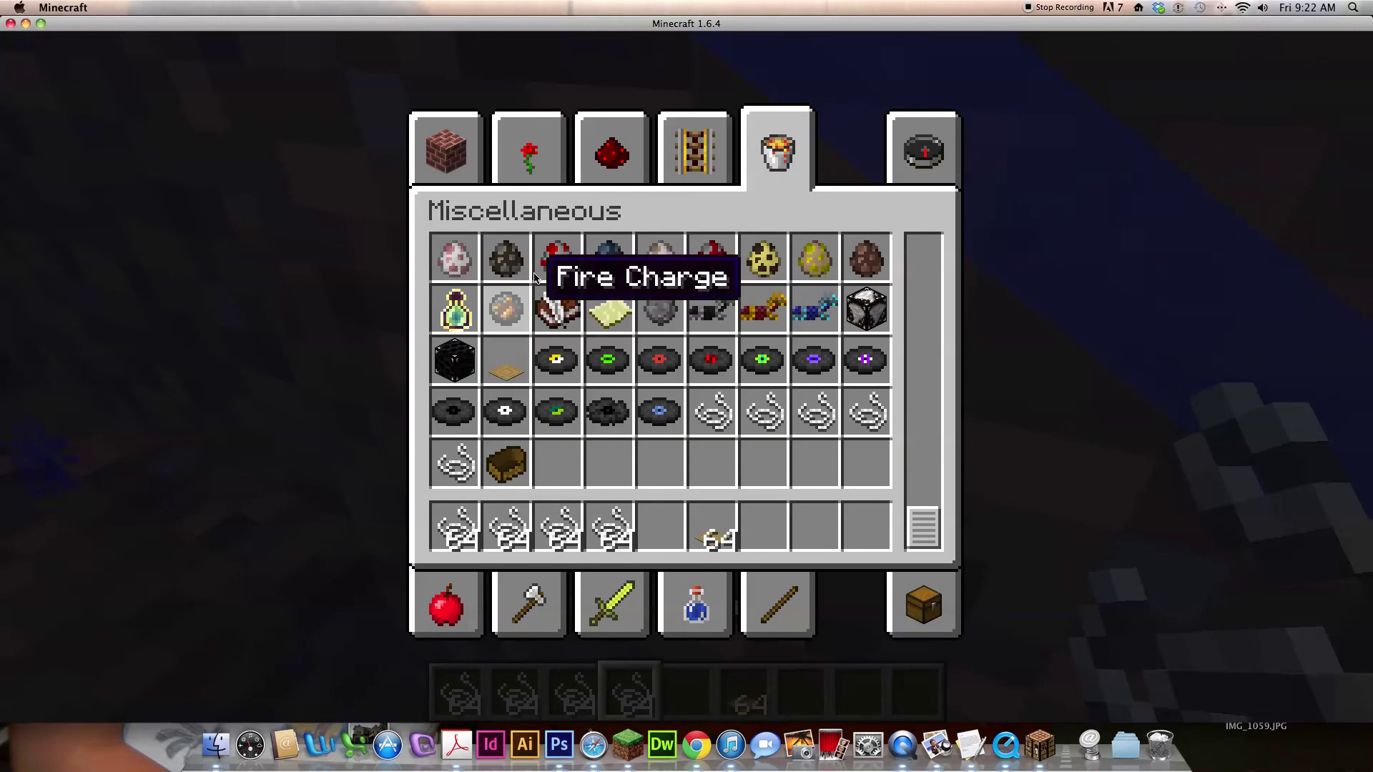
key(e)
Move to an open stretch of grass facing the village and use the swirl item from hotbar slot 2 on it
scroll(686, 379, down, 2)
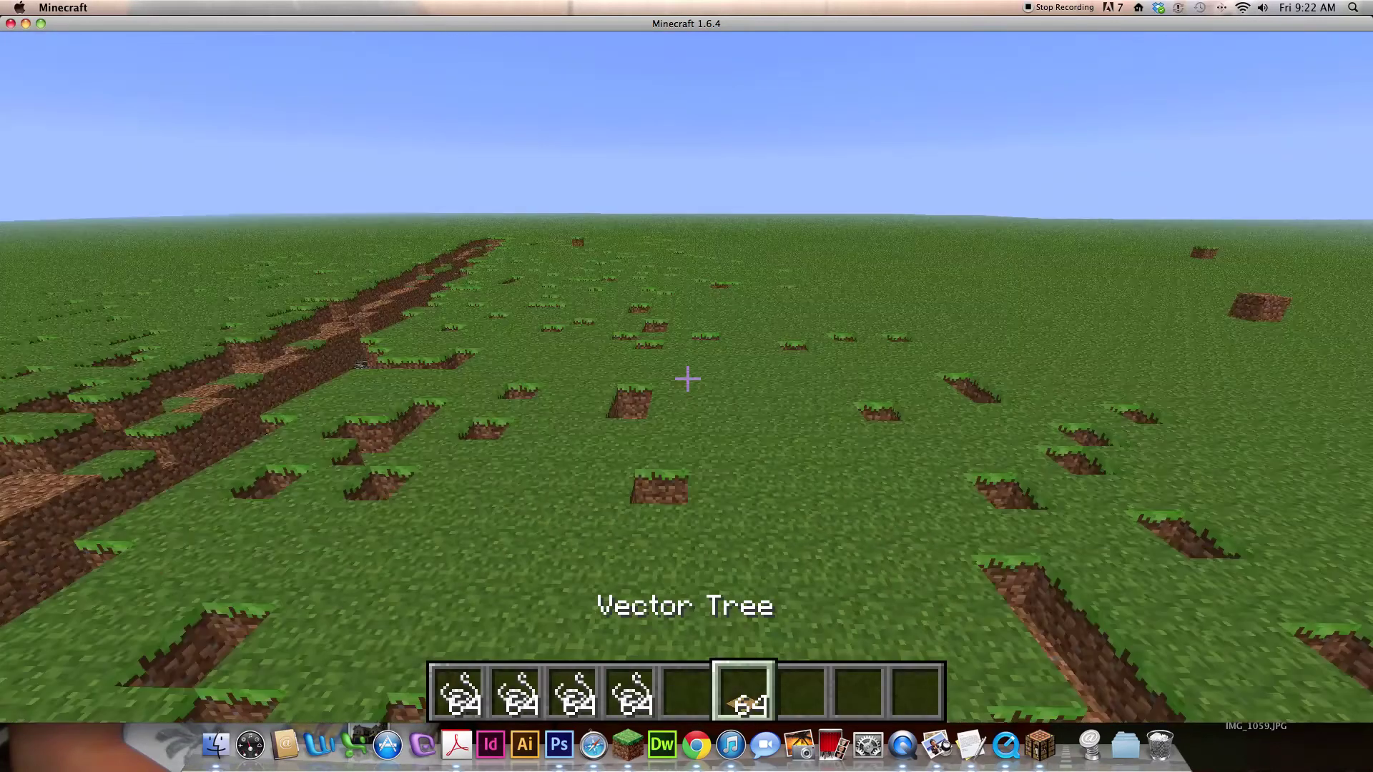
scroll(687, 379, up, 2)
key(w)
scroll(687, 379, up, 3)
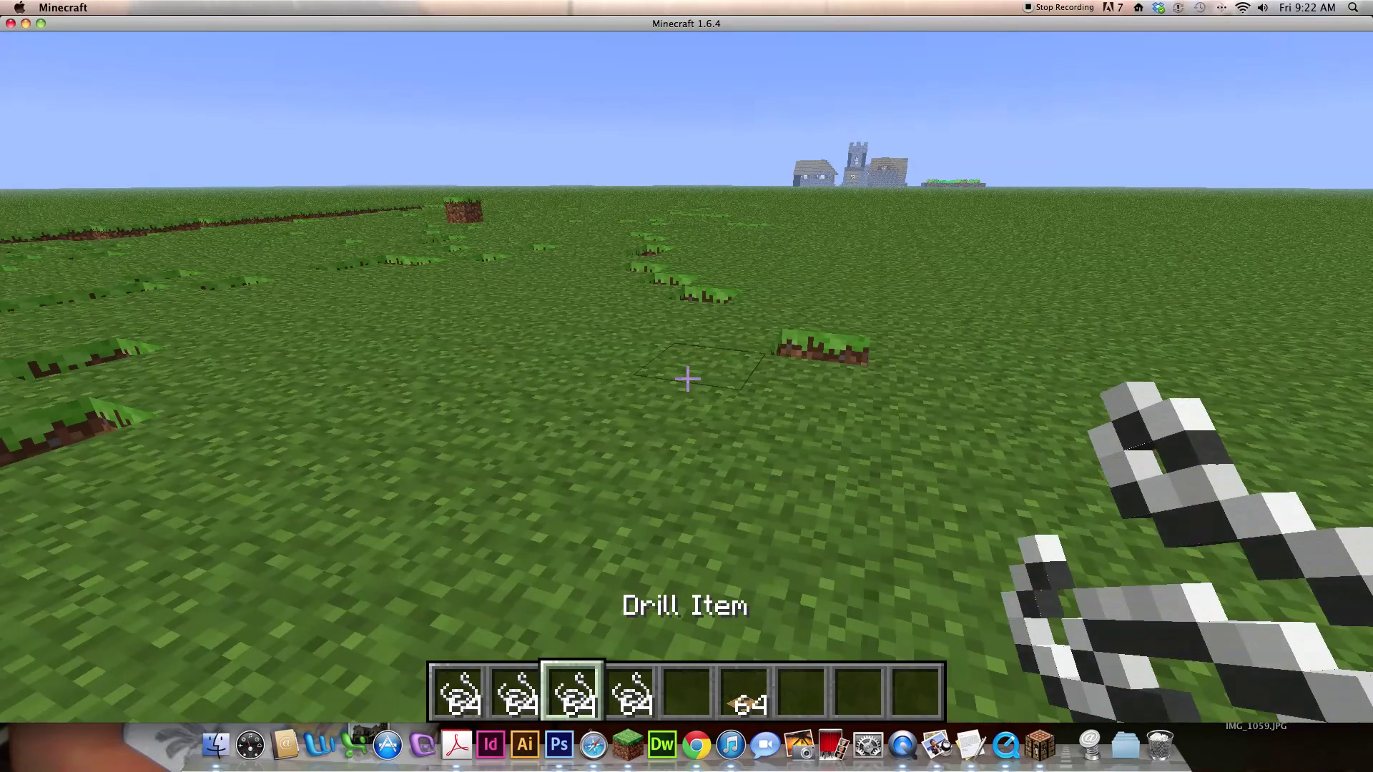
key(e)
key(e)
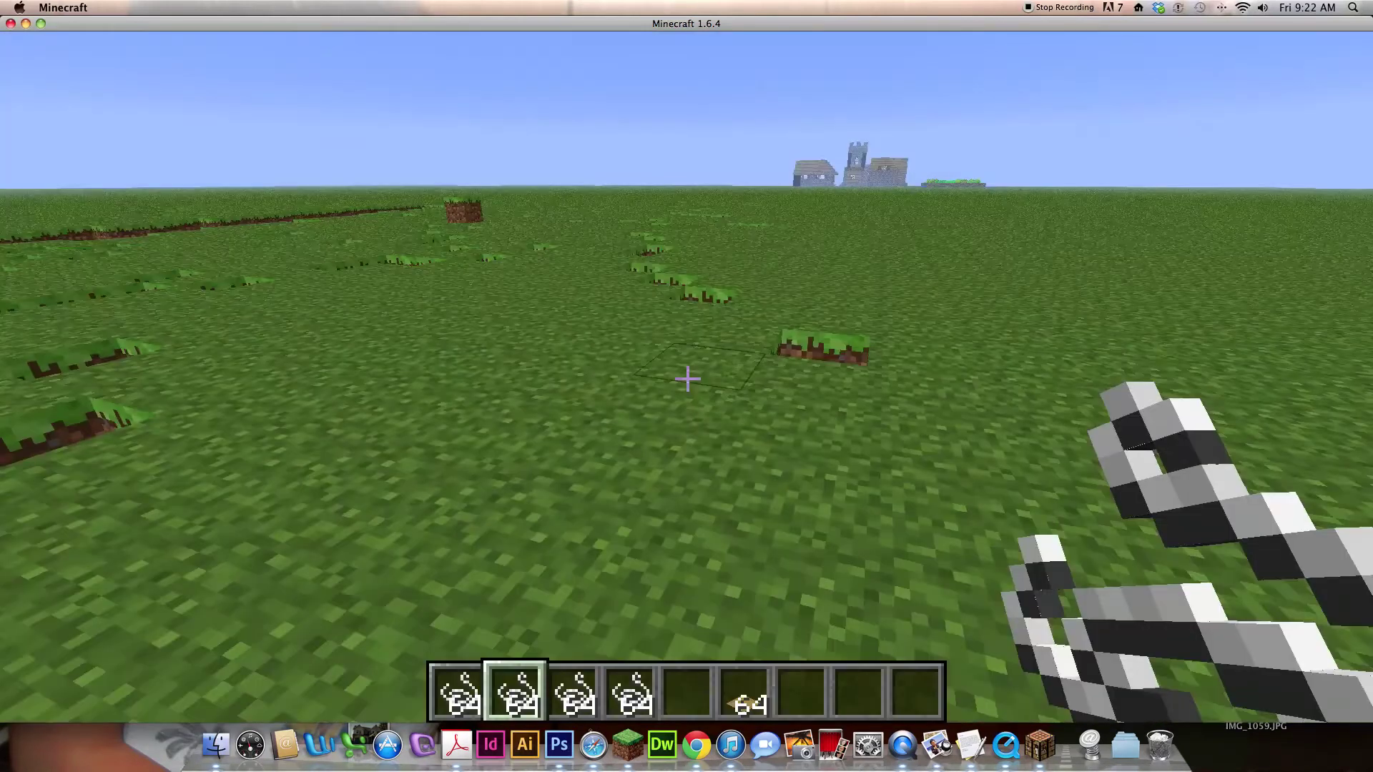
scroll(687, 386, up, 1)
scroll(686, 386, down, 1)
right_click(687, 379)
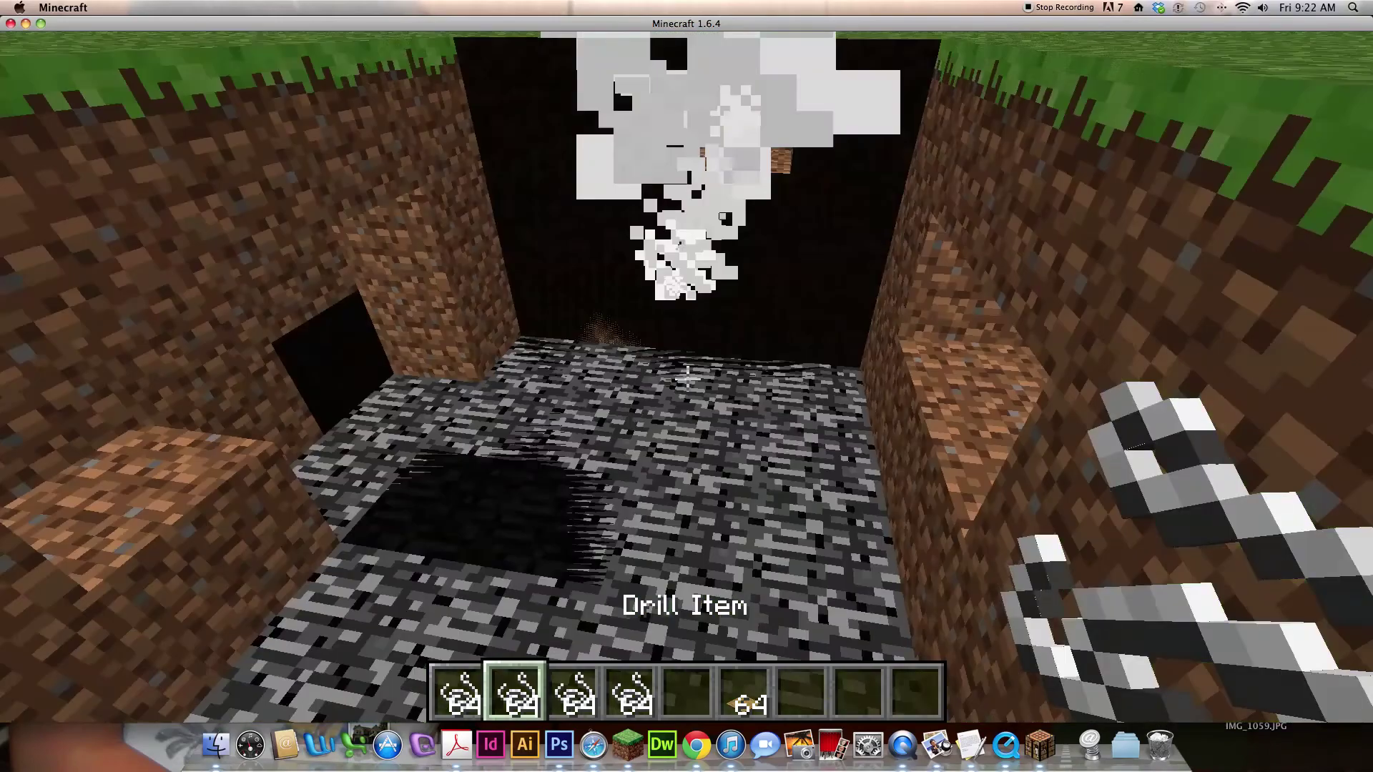
Use the Drill Item from hotbar slot 3 on the intact grass near the flooded pit
scroll(687, 379, down, 3)
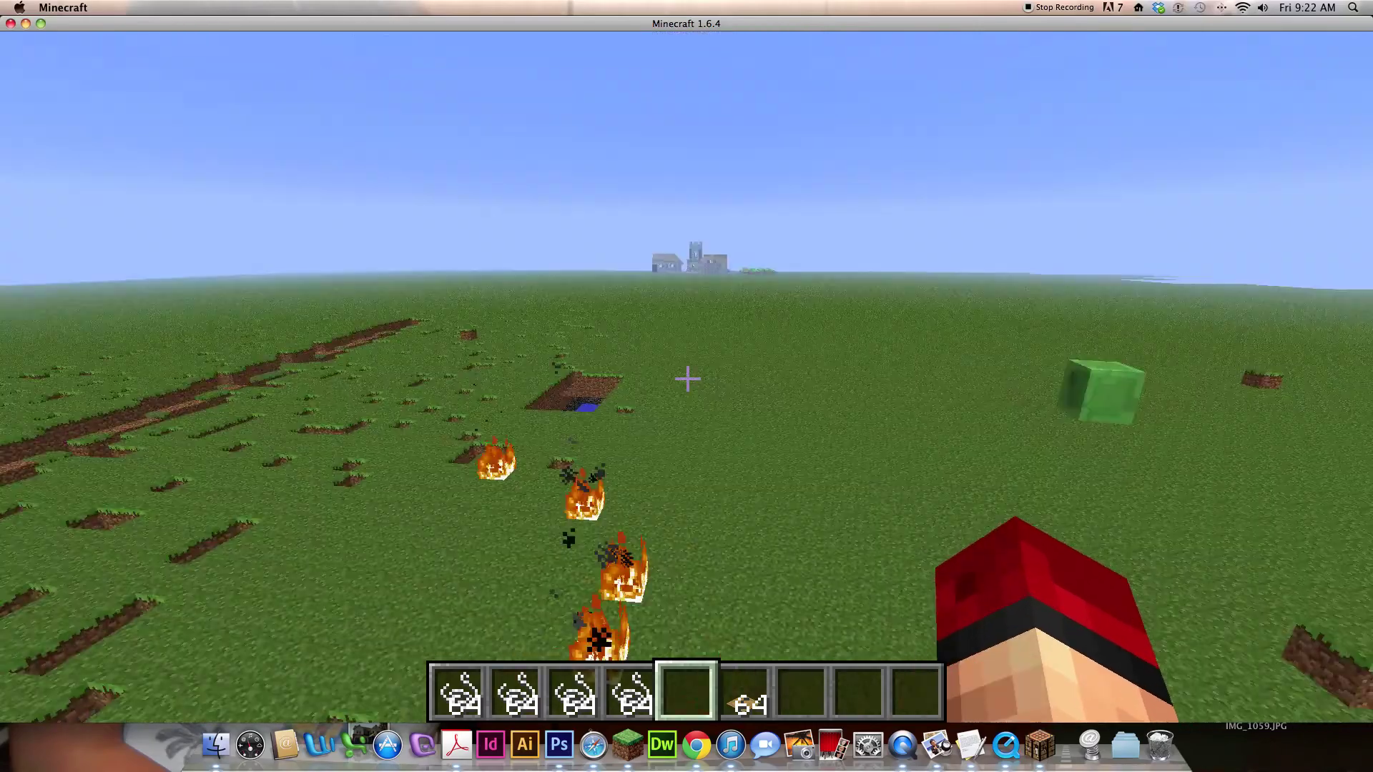
key(4)
key(3)
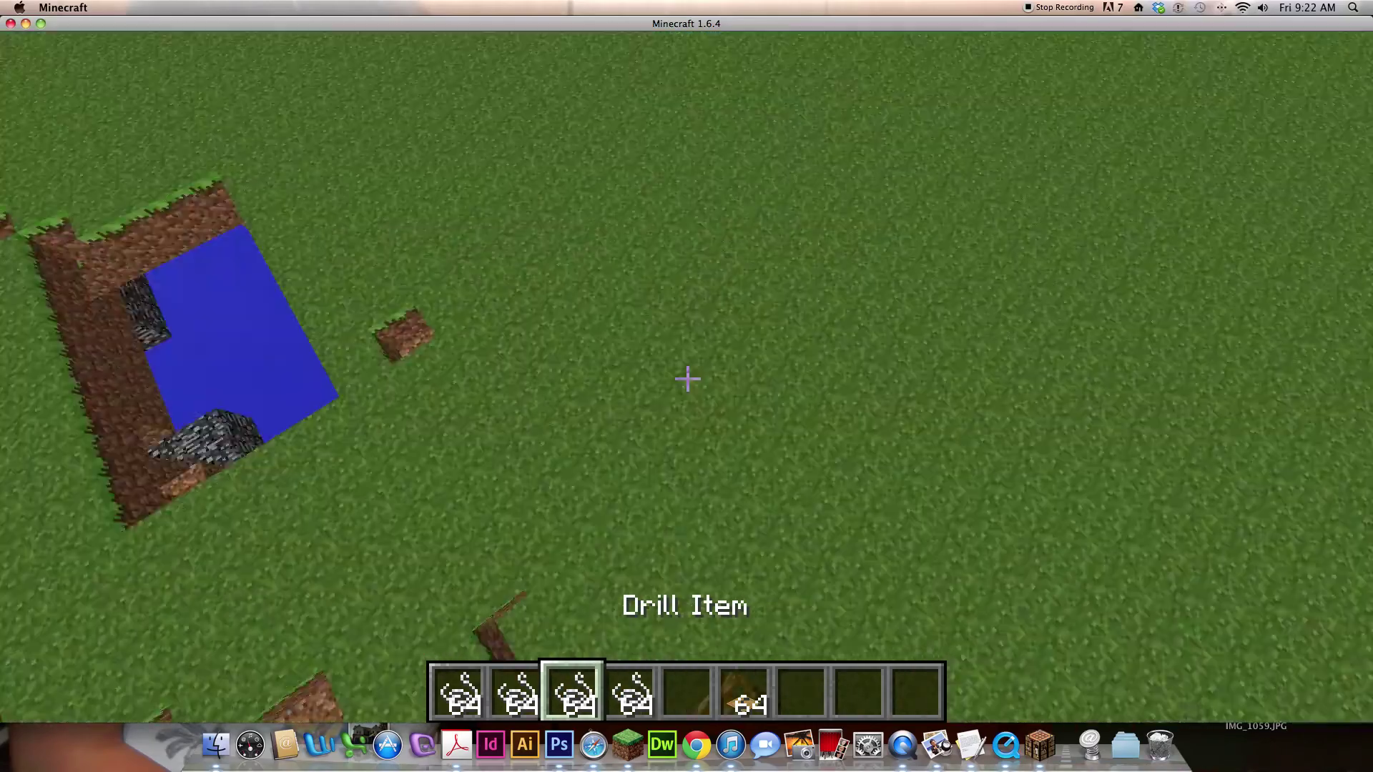
right_click(686, 379)
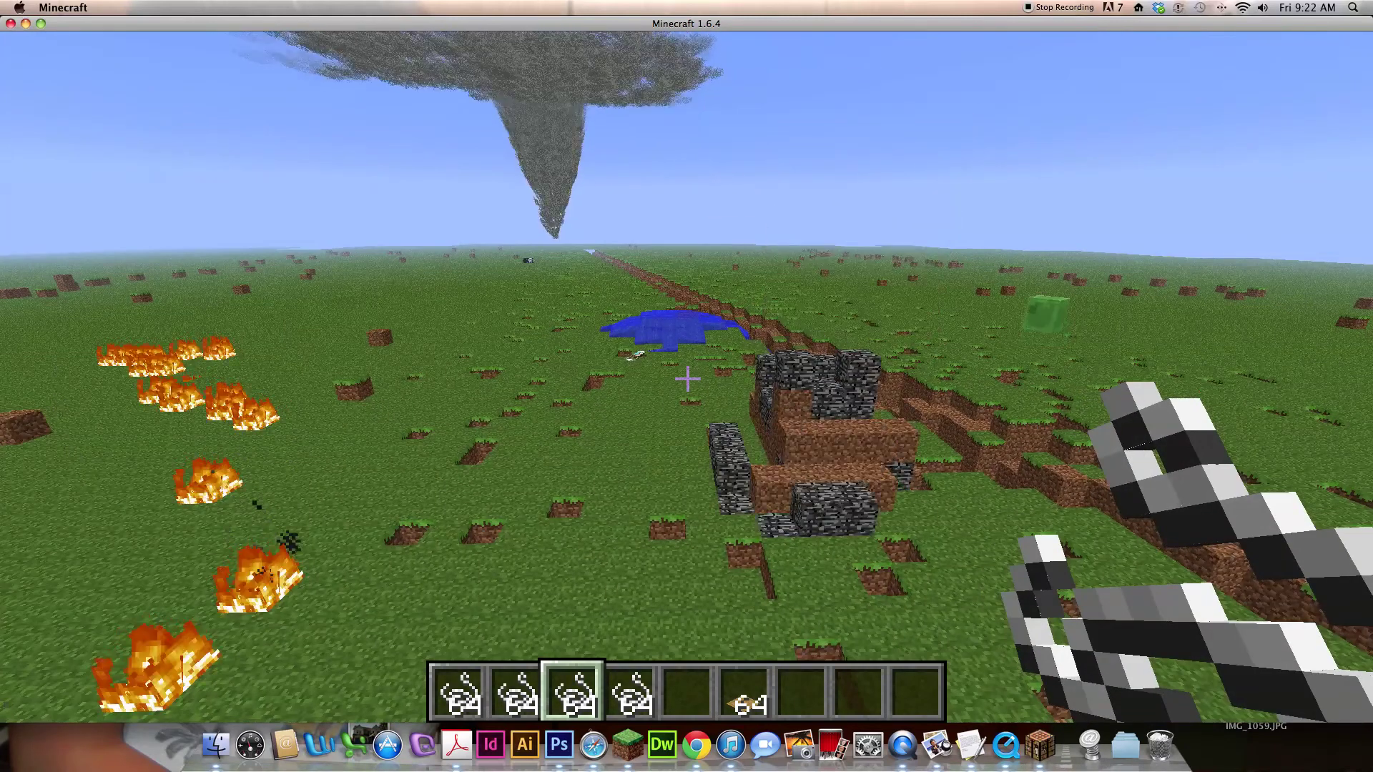
Select the Test Item and put a stack of ShockWave Item from the Miscellaneous items into hotbar slot 7
key(e)
key(e)
scroll(687, 386, down, 1)
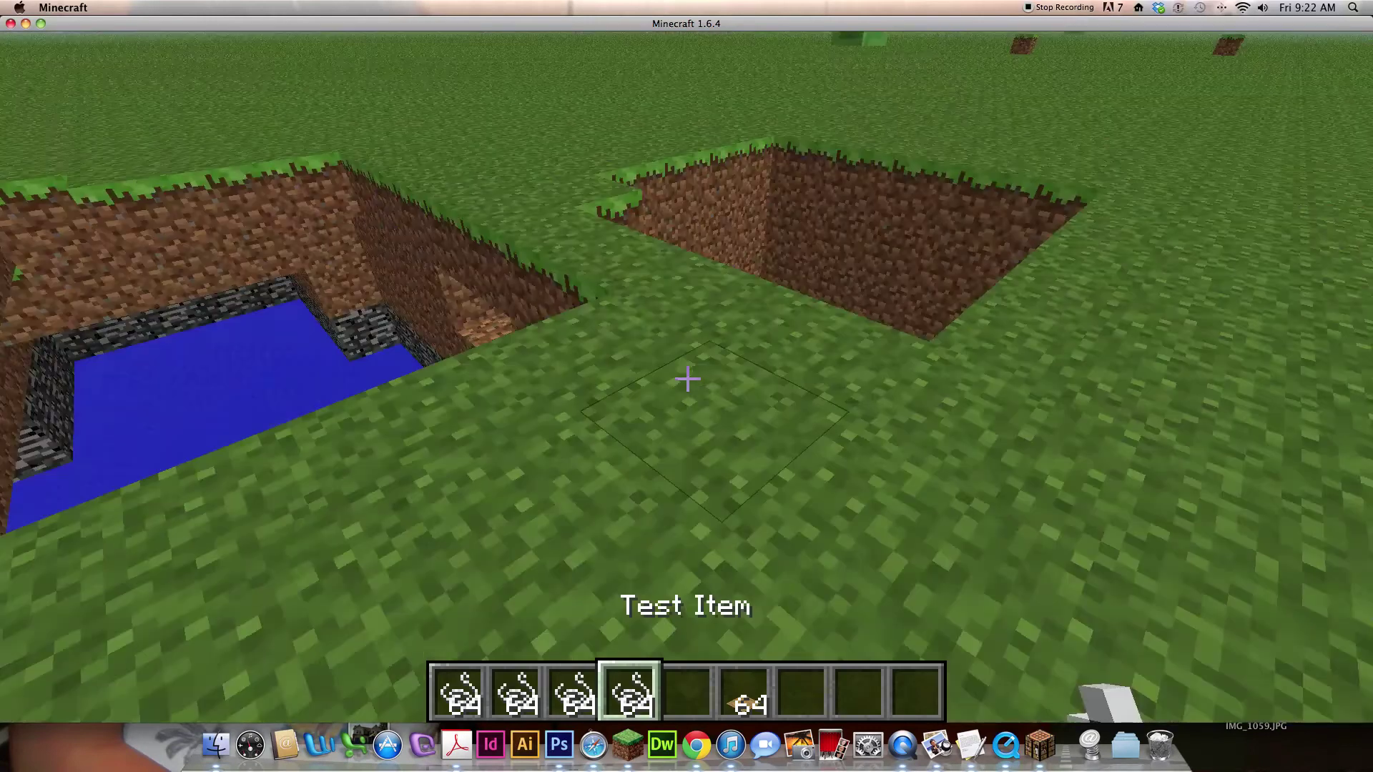
key(e)
scroll(753, 427, down, 3)
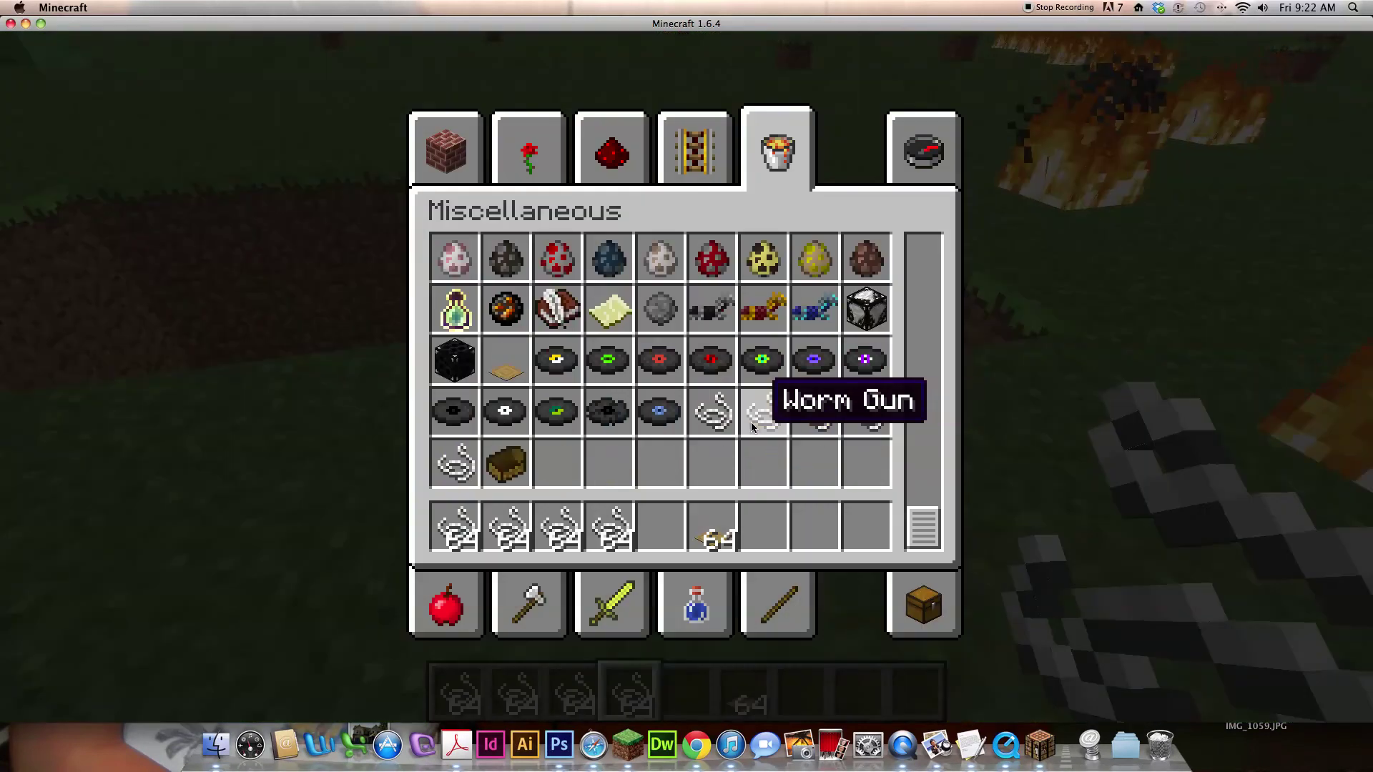
key(7)
click(622, 122)
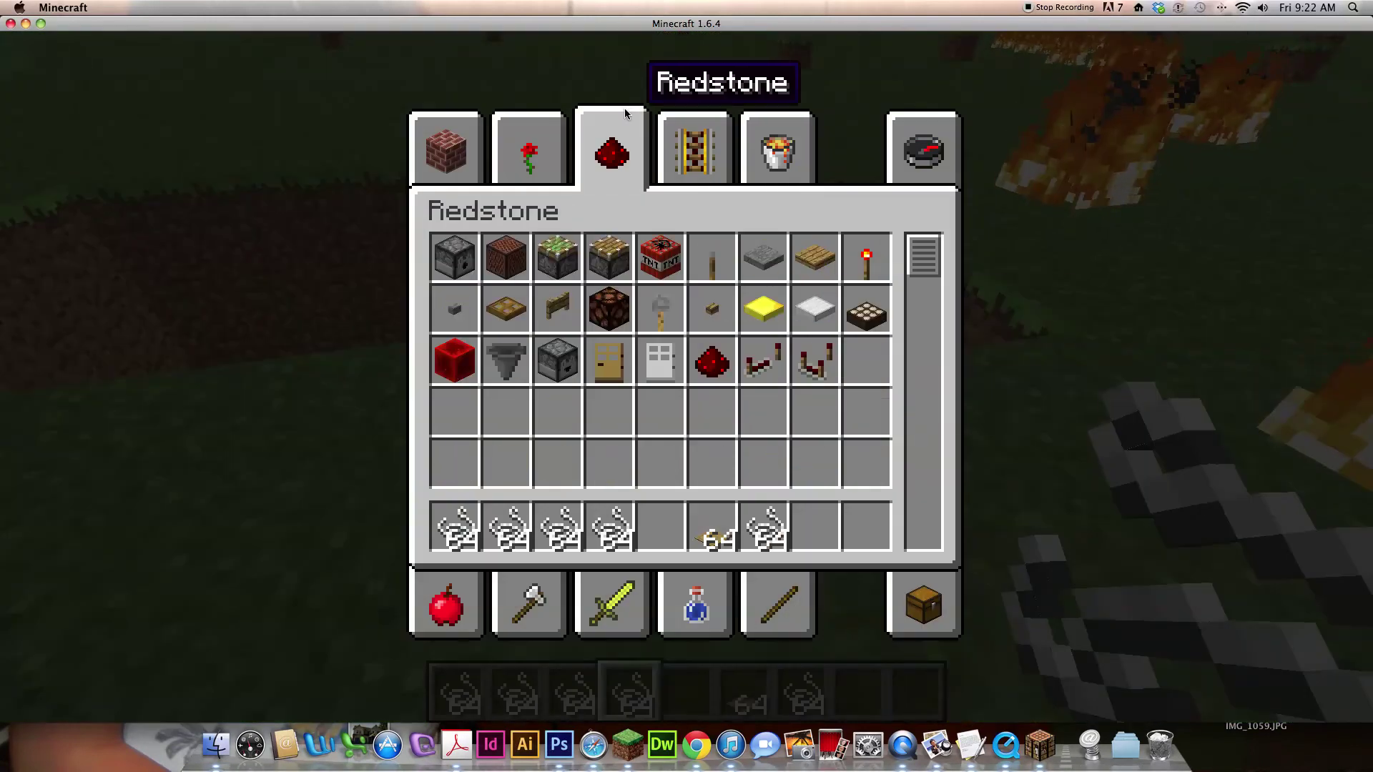
key(e)
Use the ShockWave Item on the grass between the two pits and break a grass block with an empty hand
key(7)
right_click(687, 379)
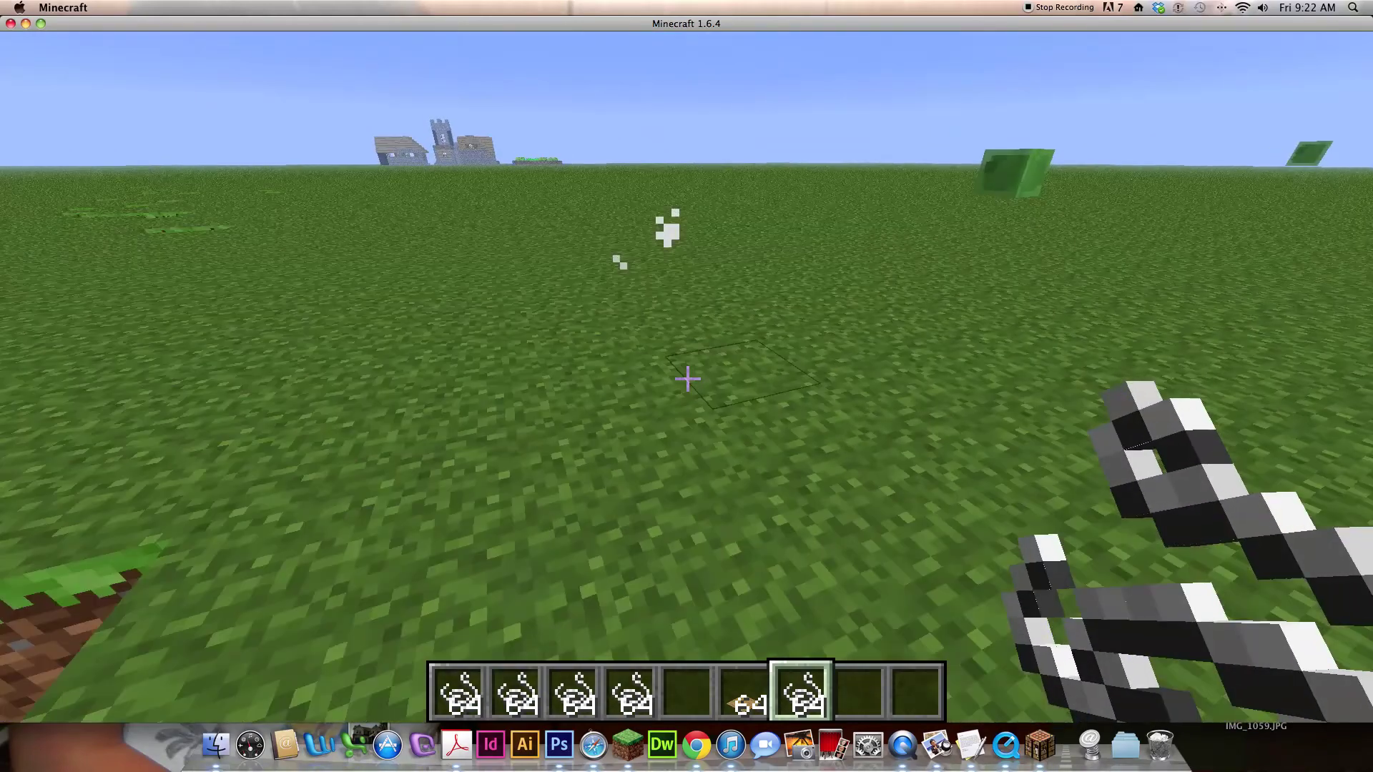
right_click(687, 379)
key(5)
click(687, 379)
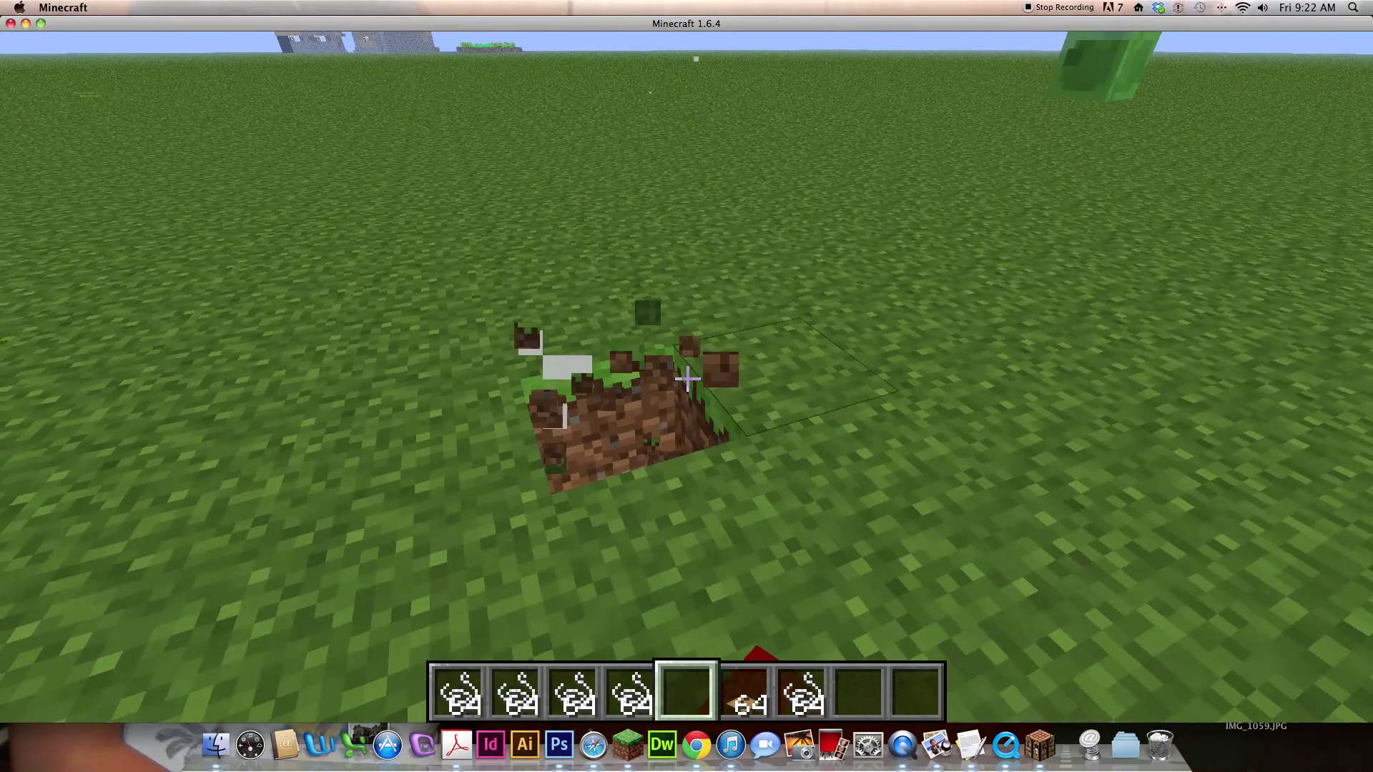
Use the ShockWave Item repeatedly on the grass around the freshly dug hole
key(6)
scroll(688, 379, down, 1)
right_click(687, 379)
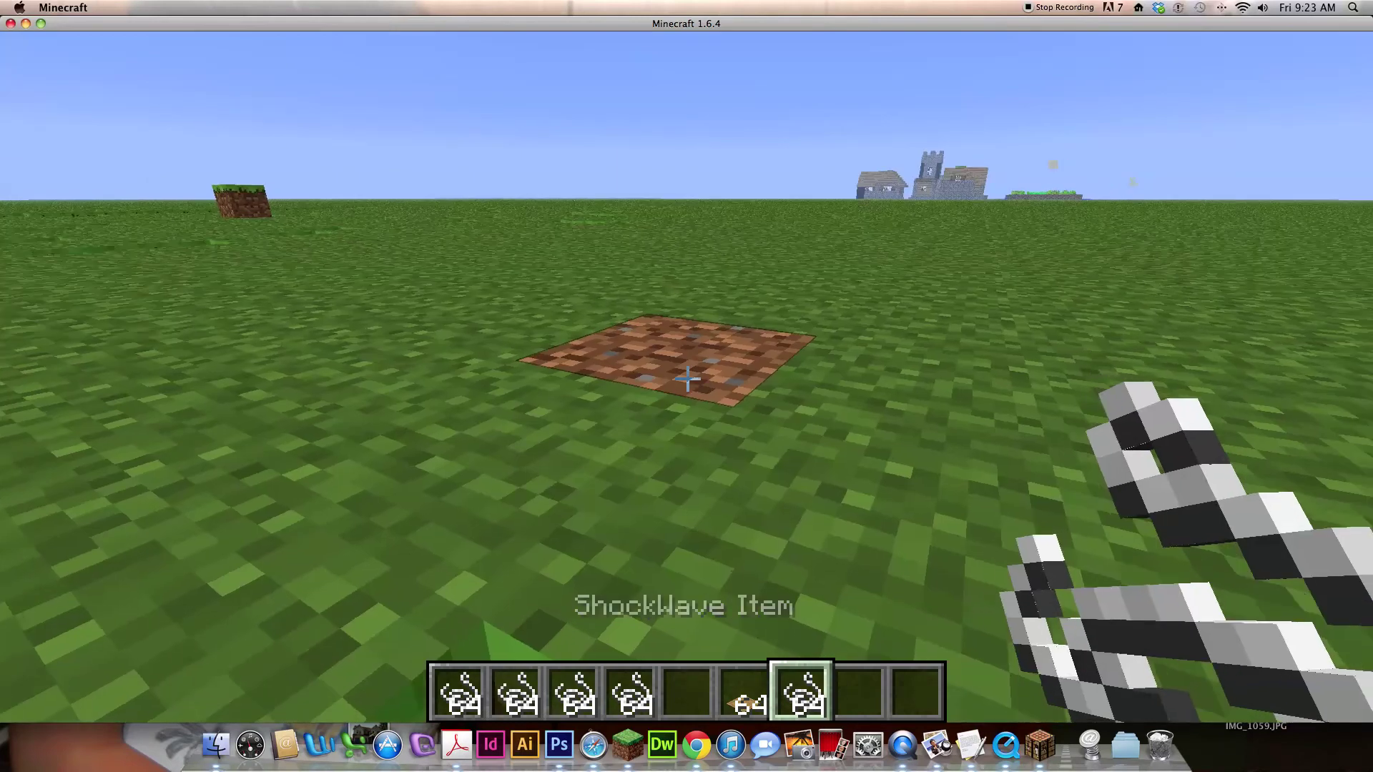
right_click(687, 379)
right_click(687, 379)
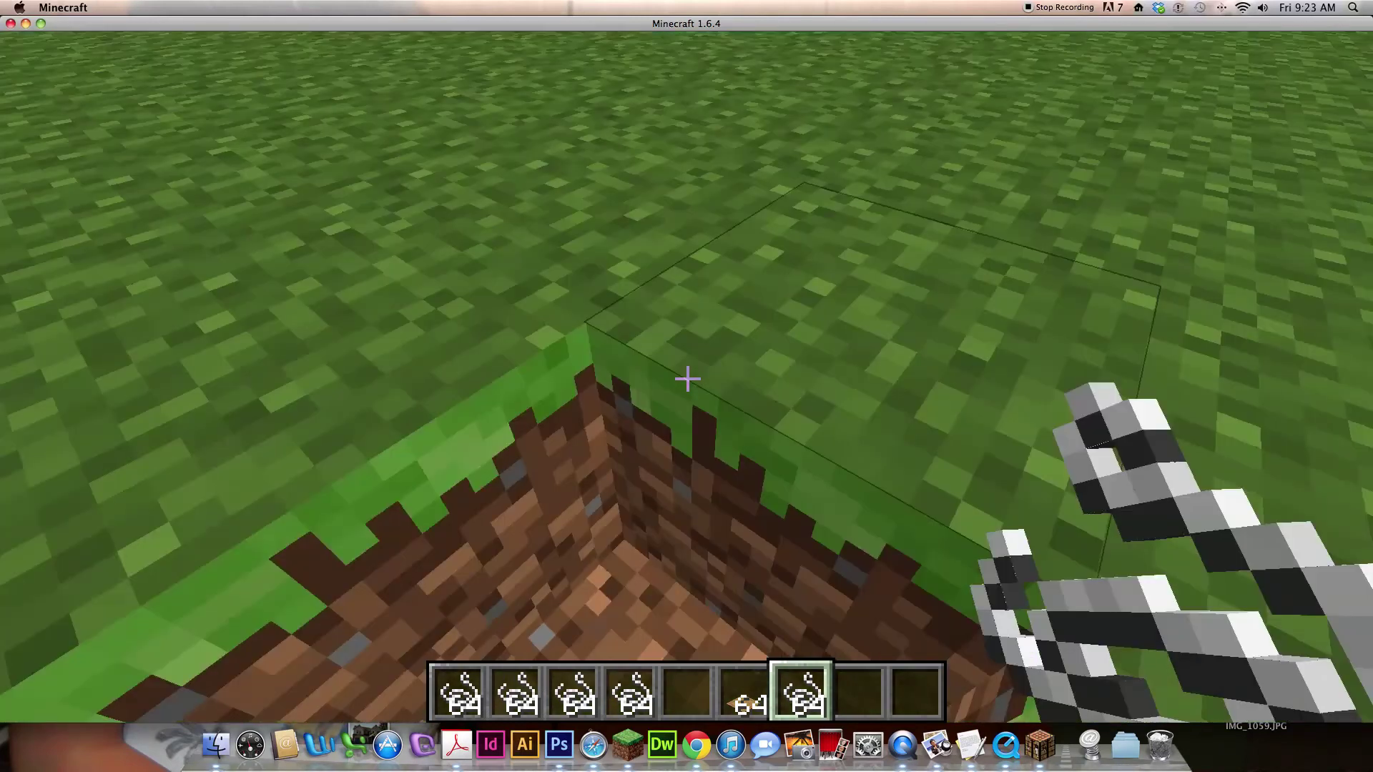
right_click(687, 379)
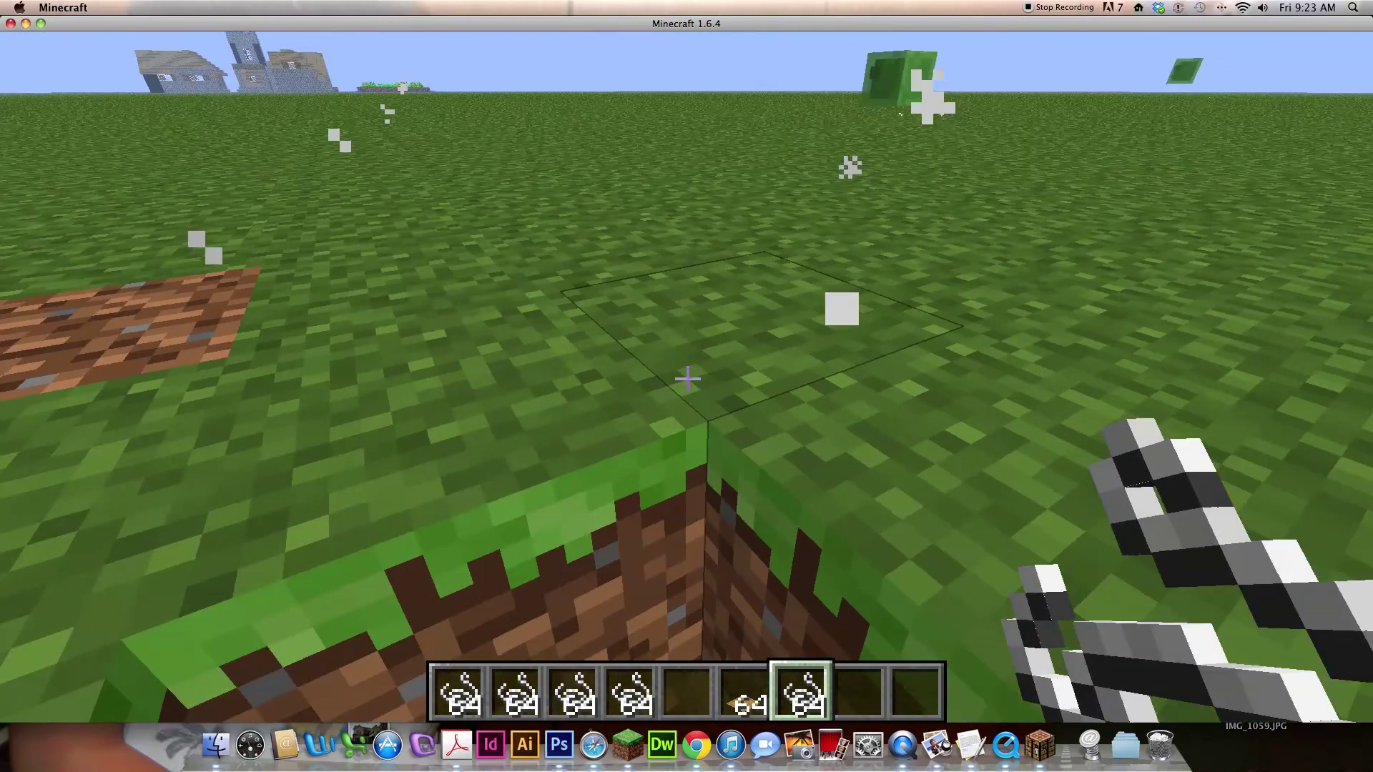
right_click(687, 379)
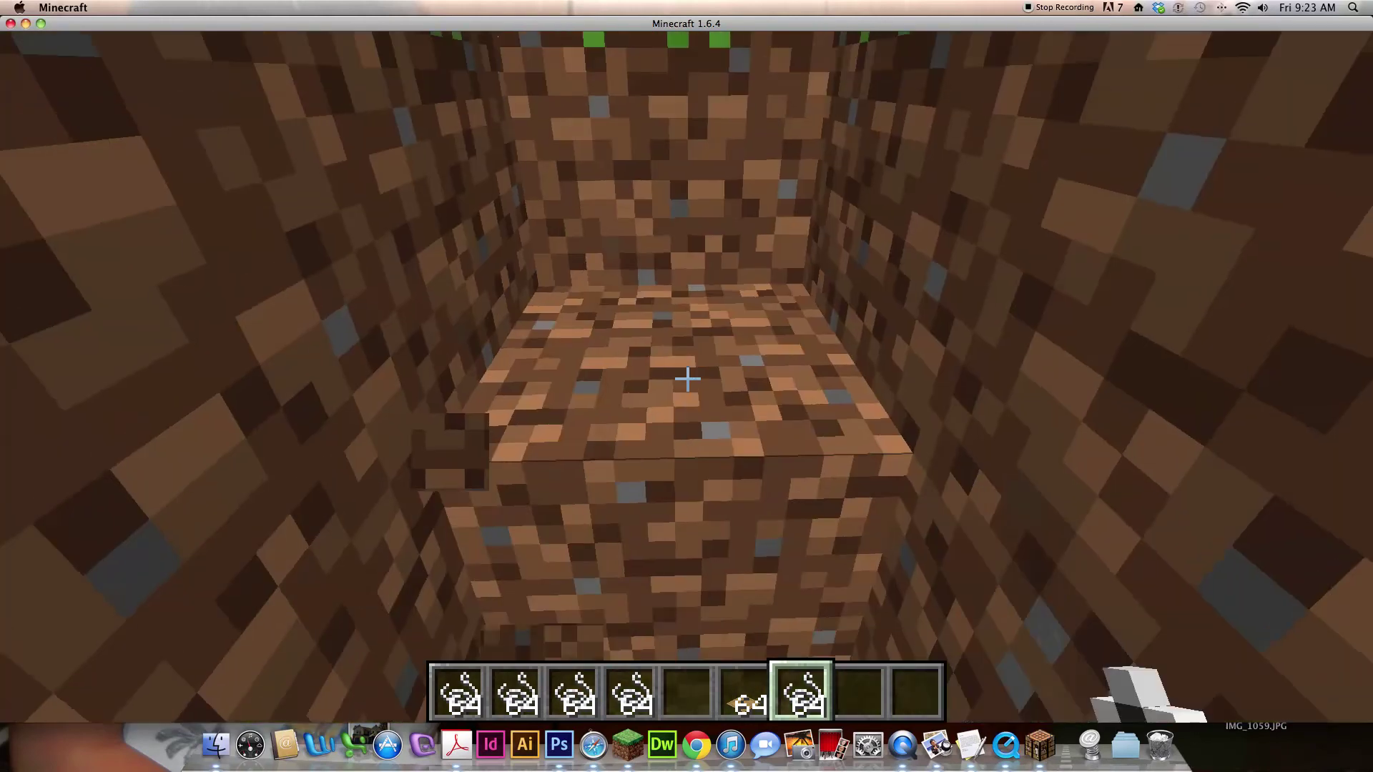
Select the Vector Tree, check the character in third-person view, and place the tree on the open grass
key(4)
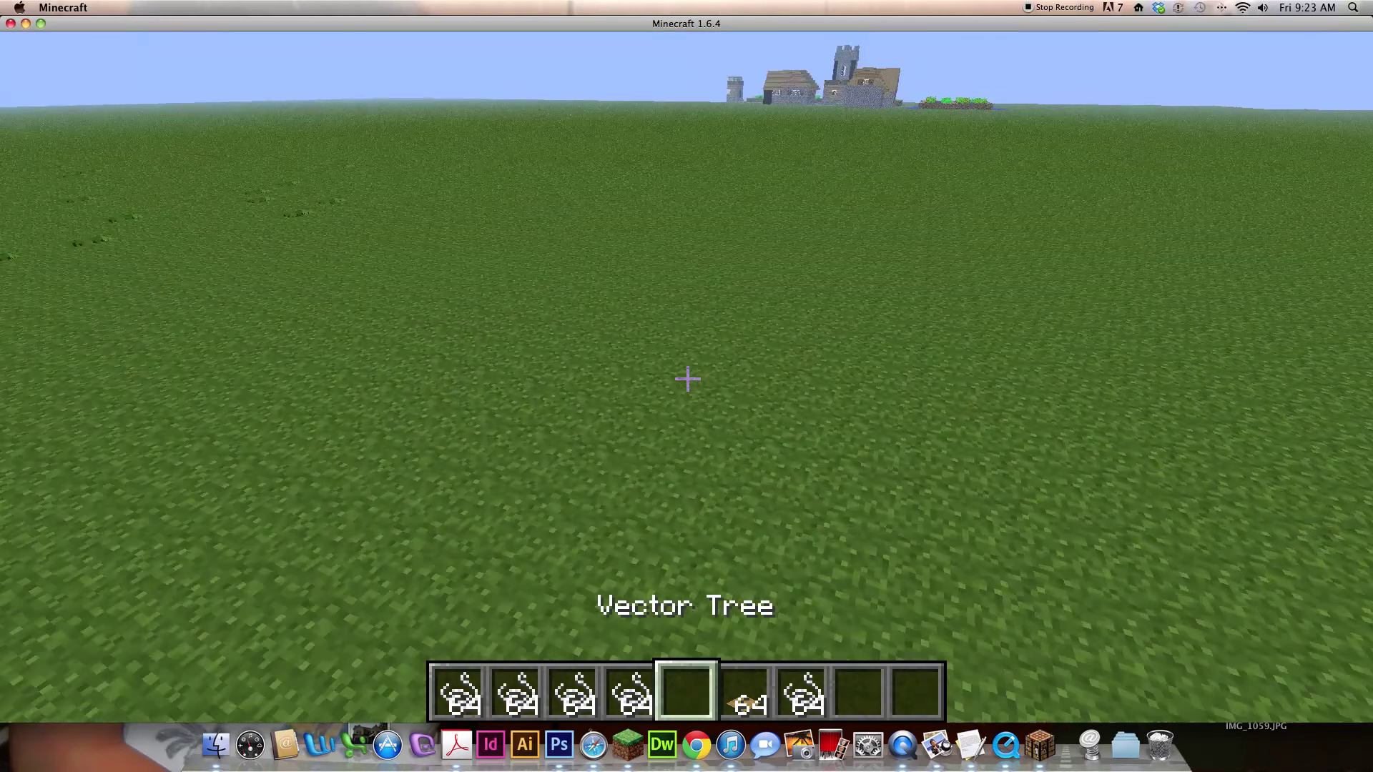
key(6)
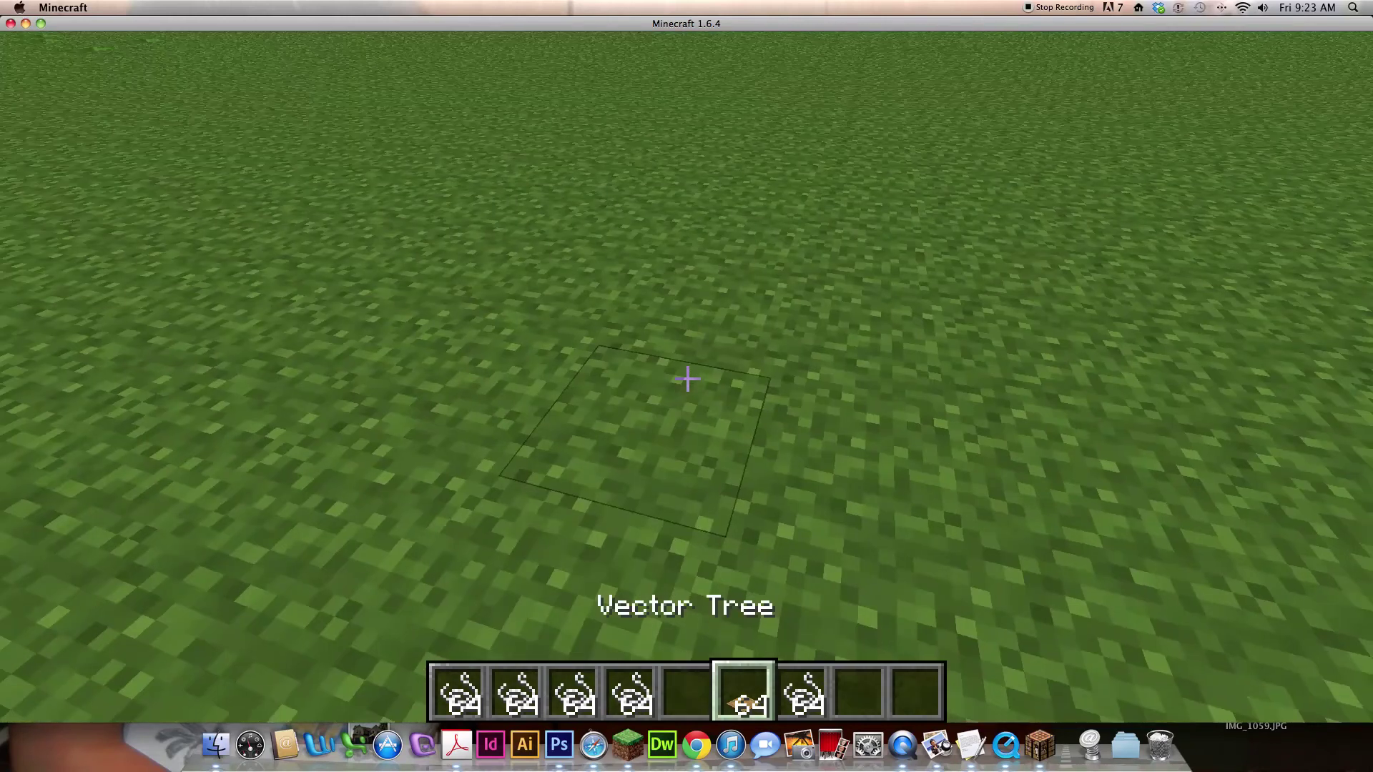
key(F5)
key(F5)
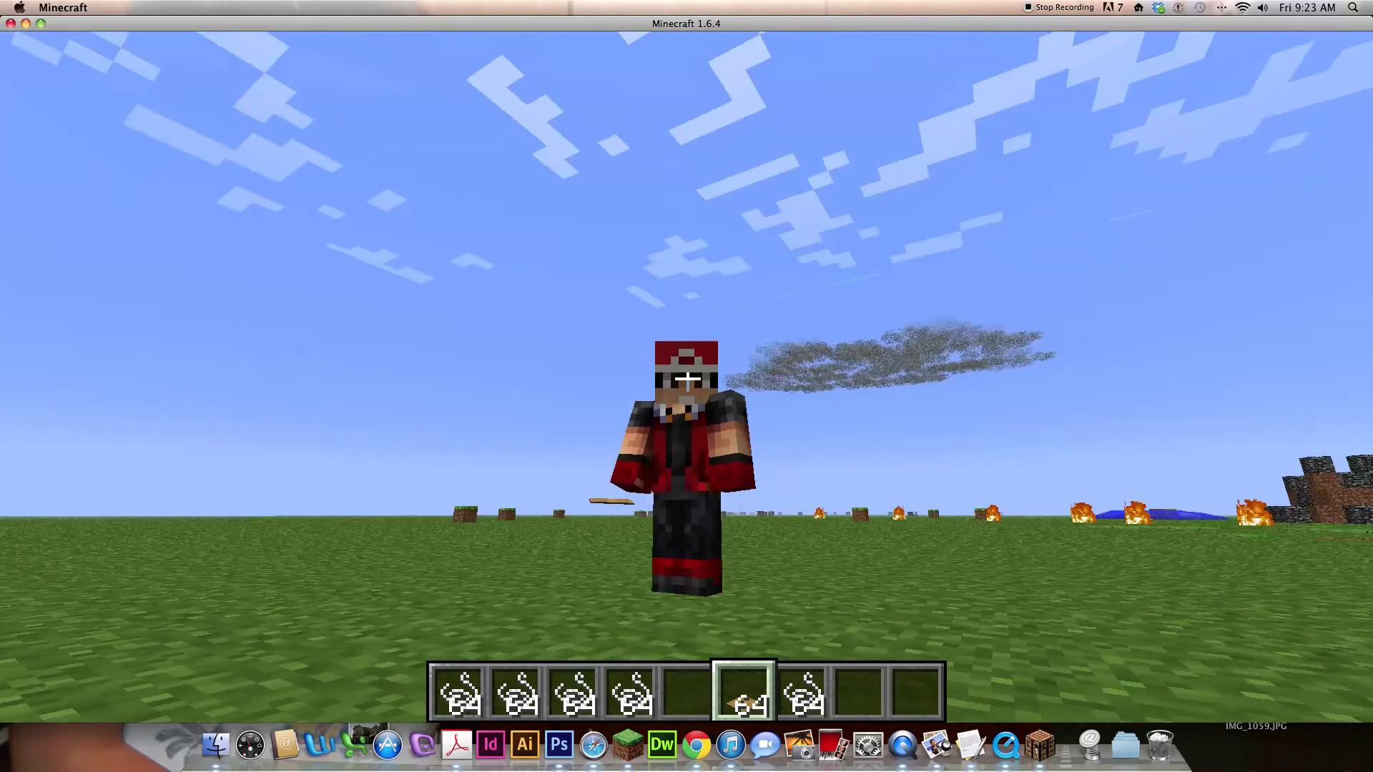
key(F5)
right_click(686, 379)
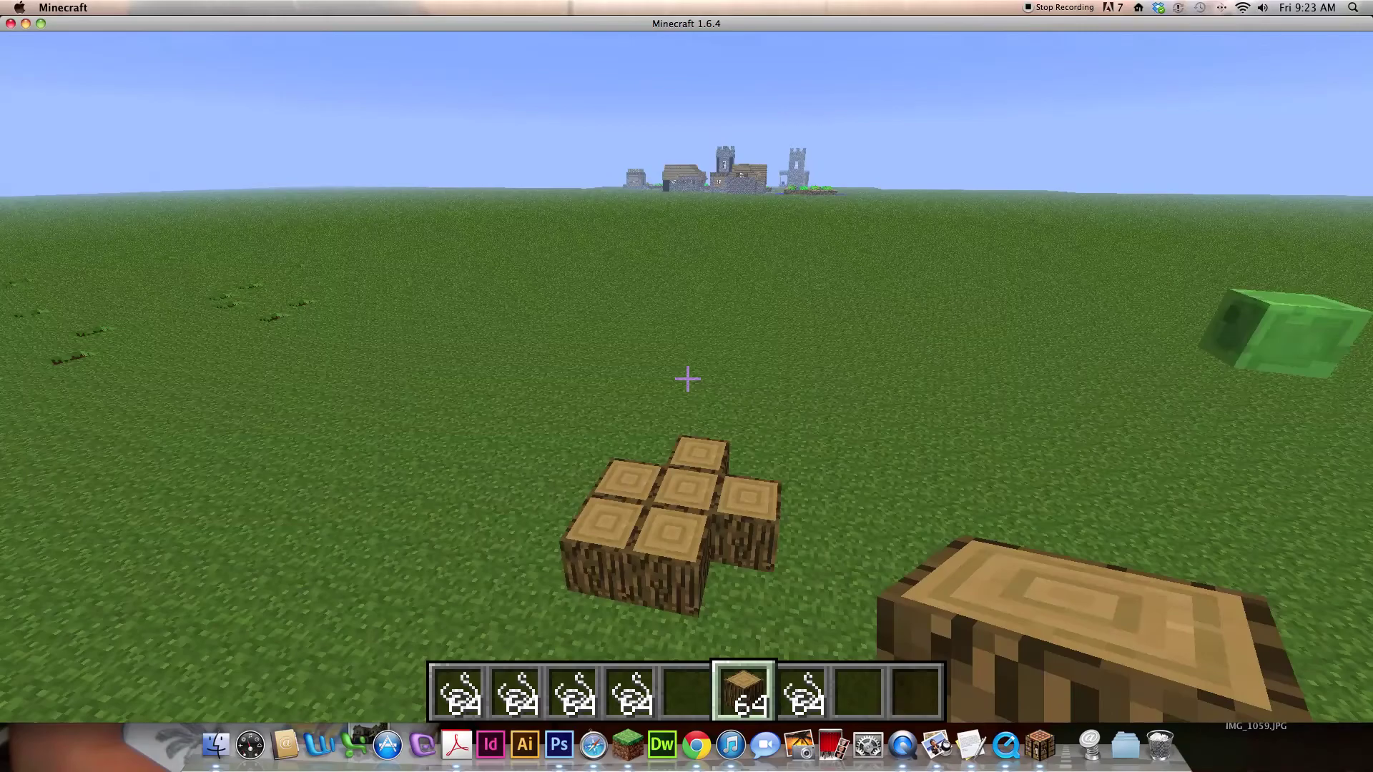
Fly up around the growing Vector Tree to examine its trunks and leaf canopy from above
key(5)
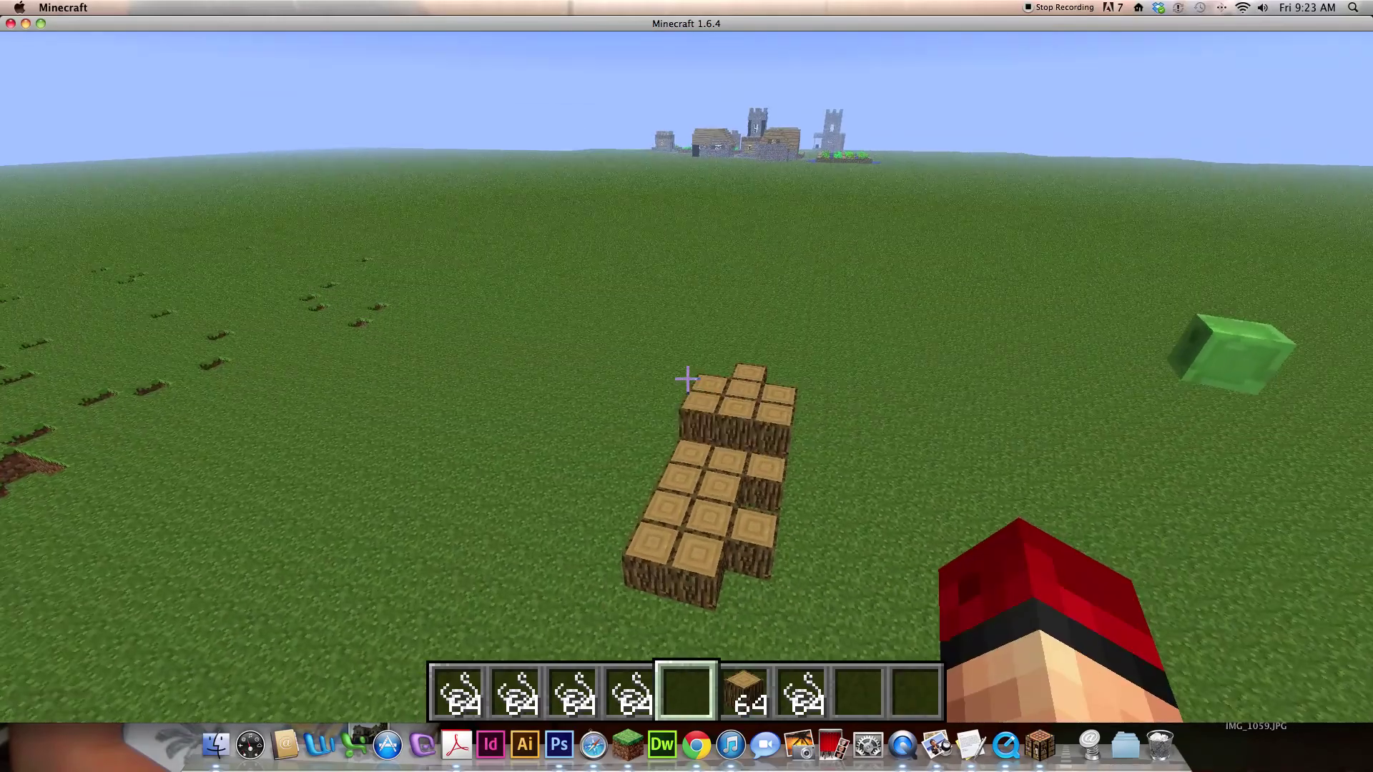
key(d)
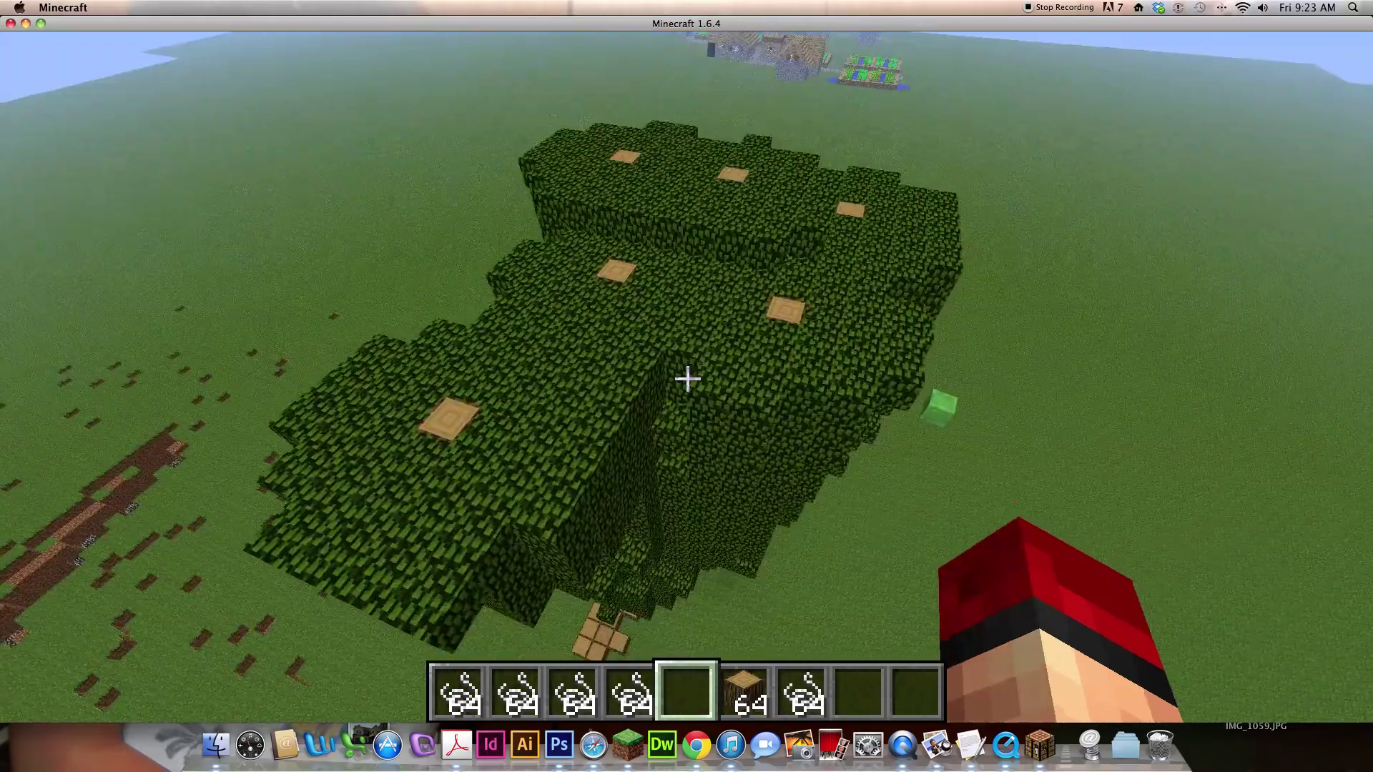
key(space)
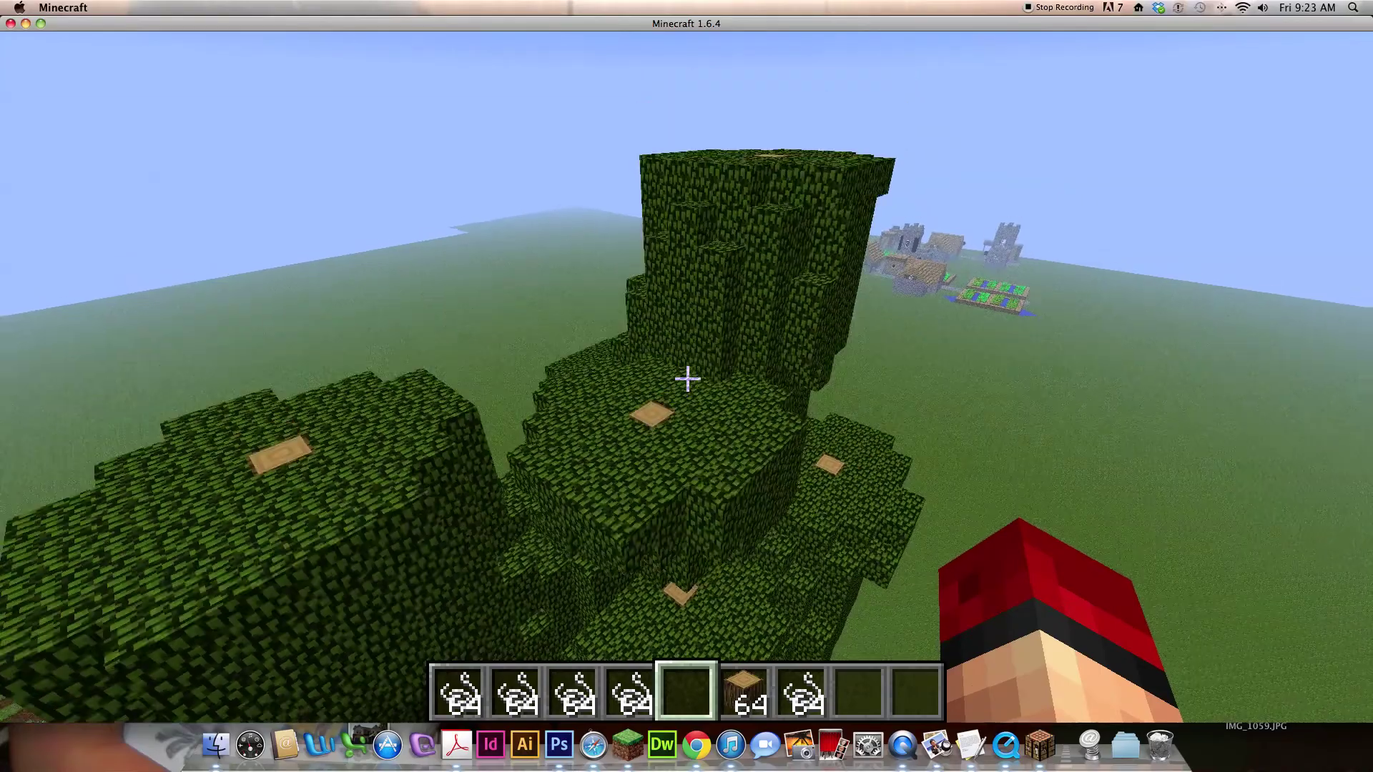
scroll(687, 379, down, 1)
scroll(687, 378, up, 2)
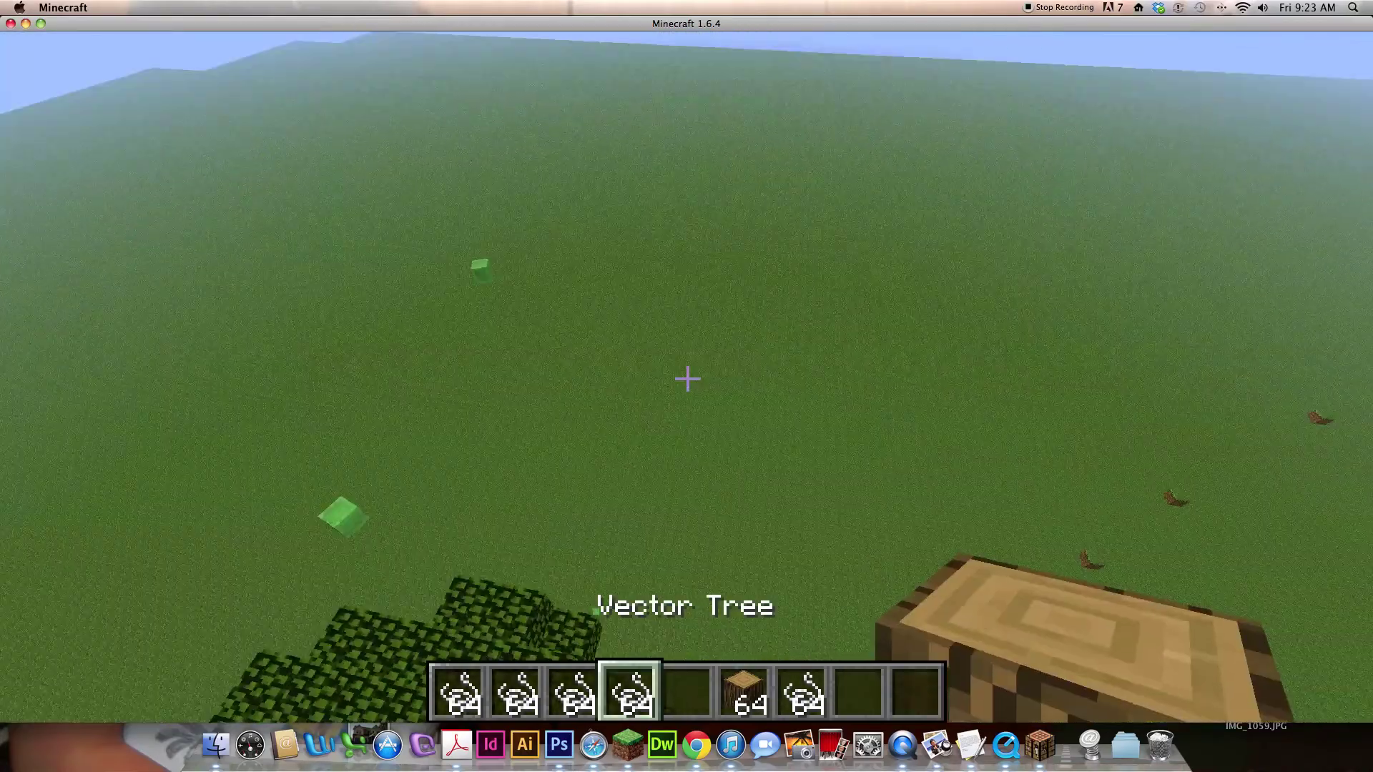
Fly over the Vector Tree's leaf canopy to examine its top and the torn-up grass around it
scroll(686, 379, down, 3)
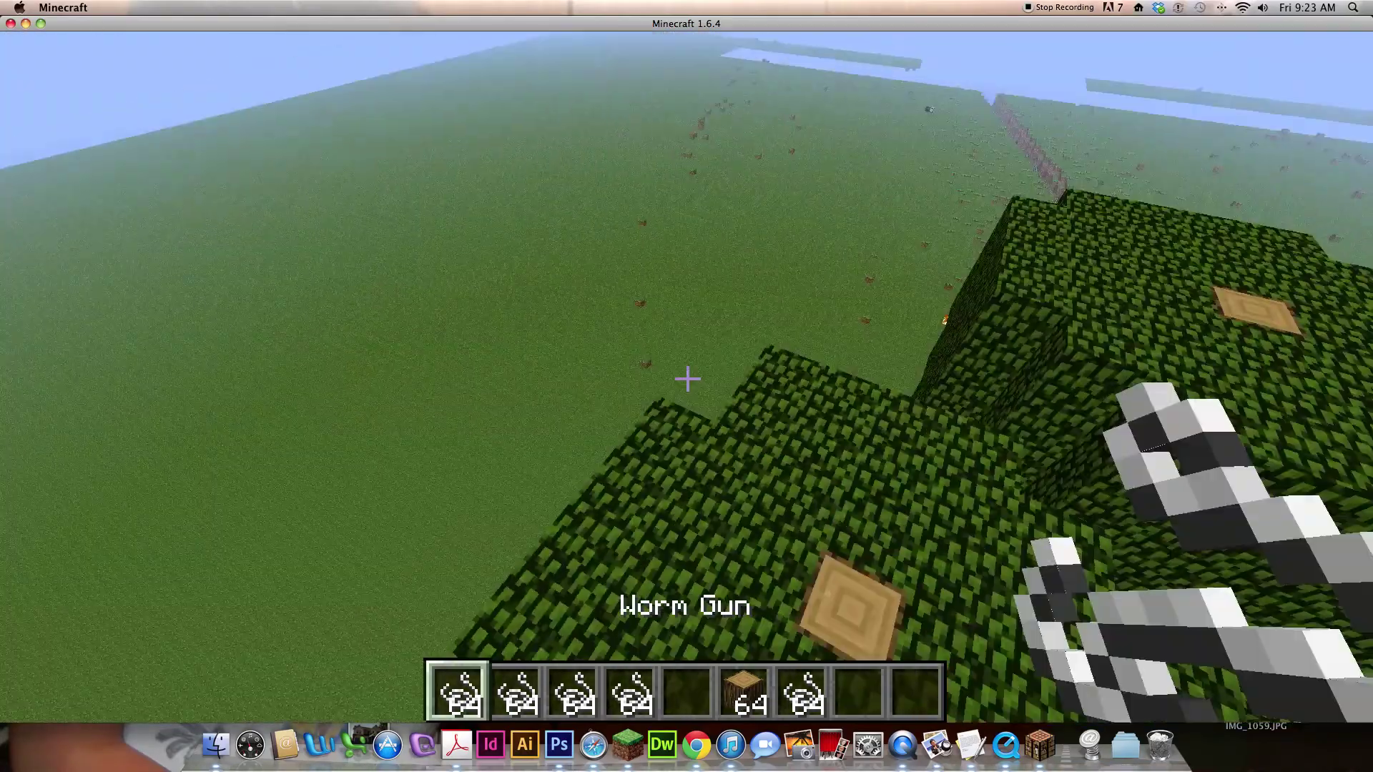
scroll(687, 379, down, 4)
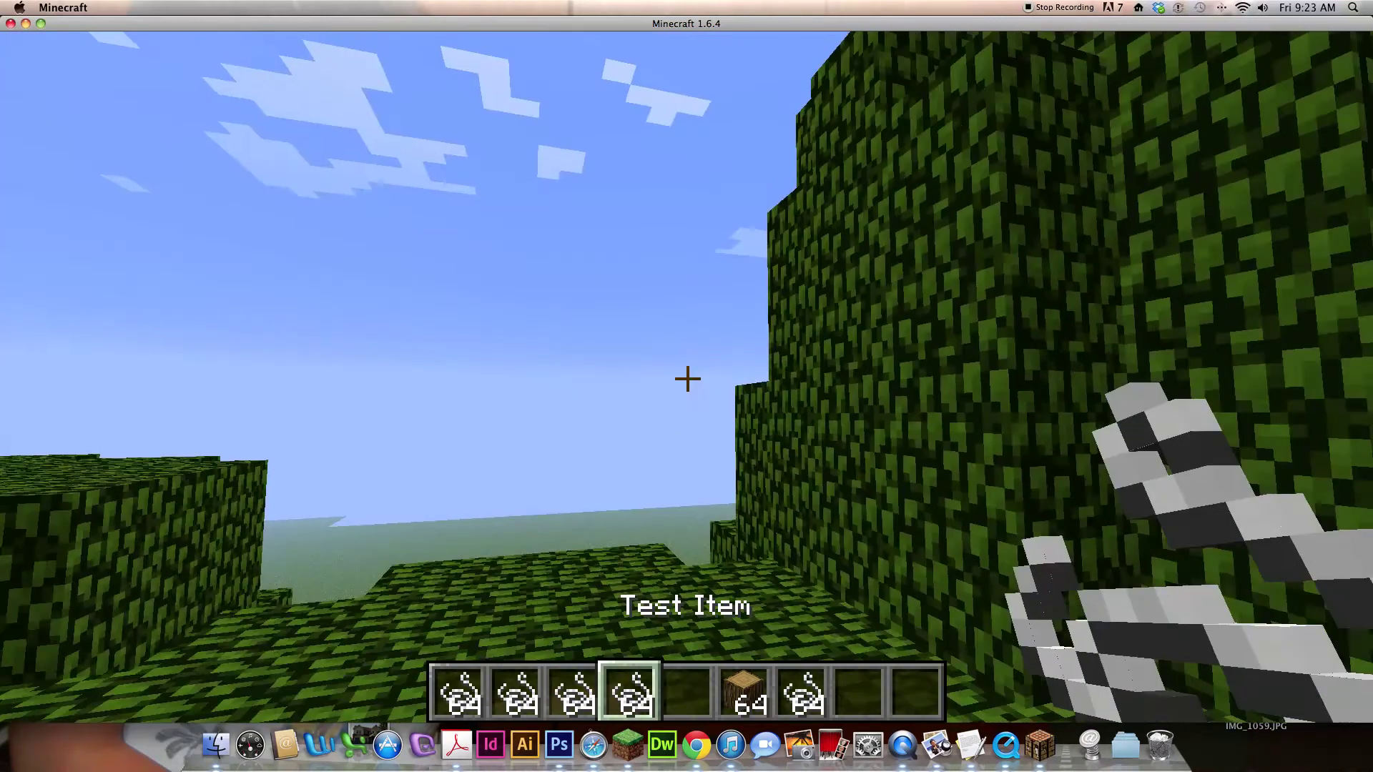
key(w)
key(space)
key(w)
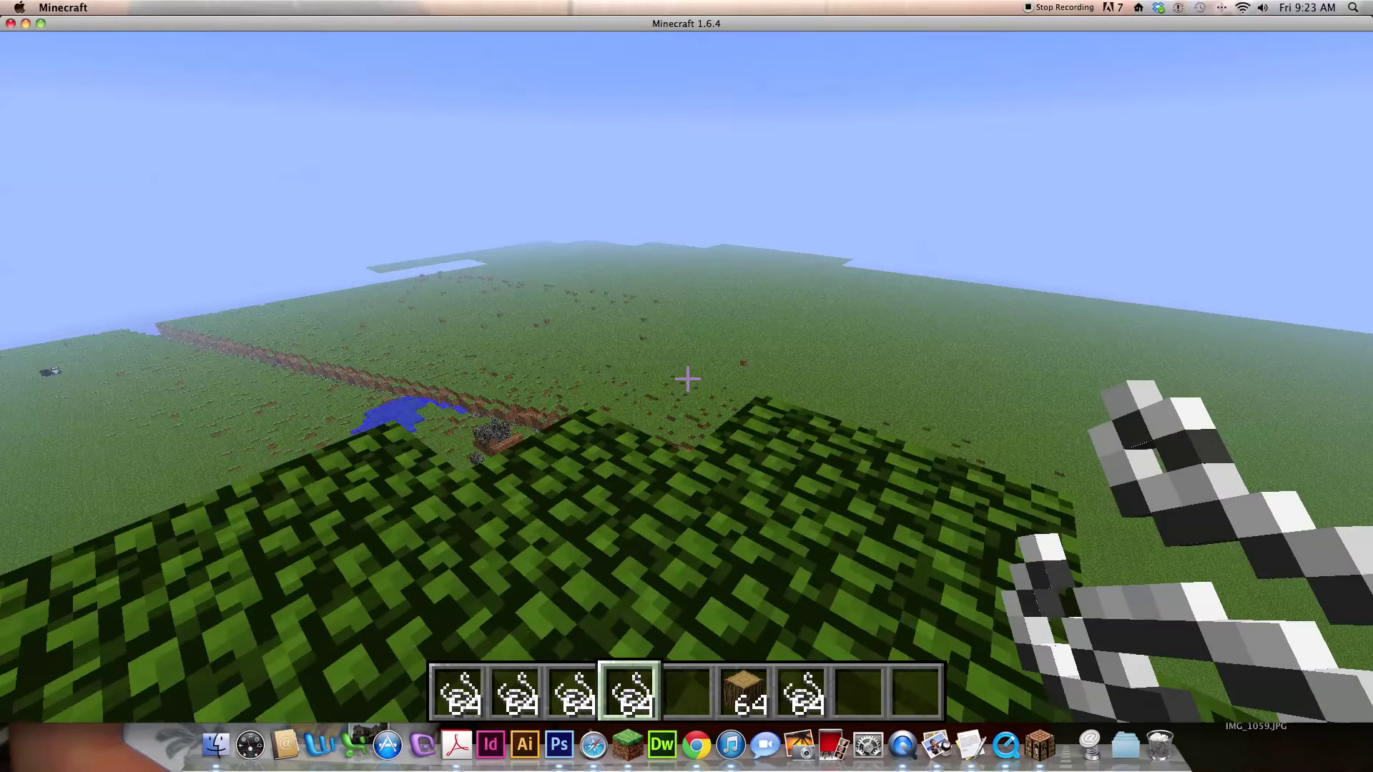
key(space)
key(s)
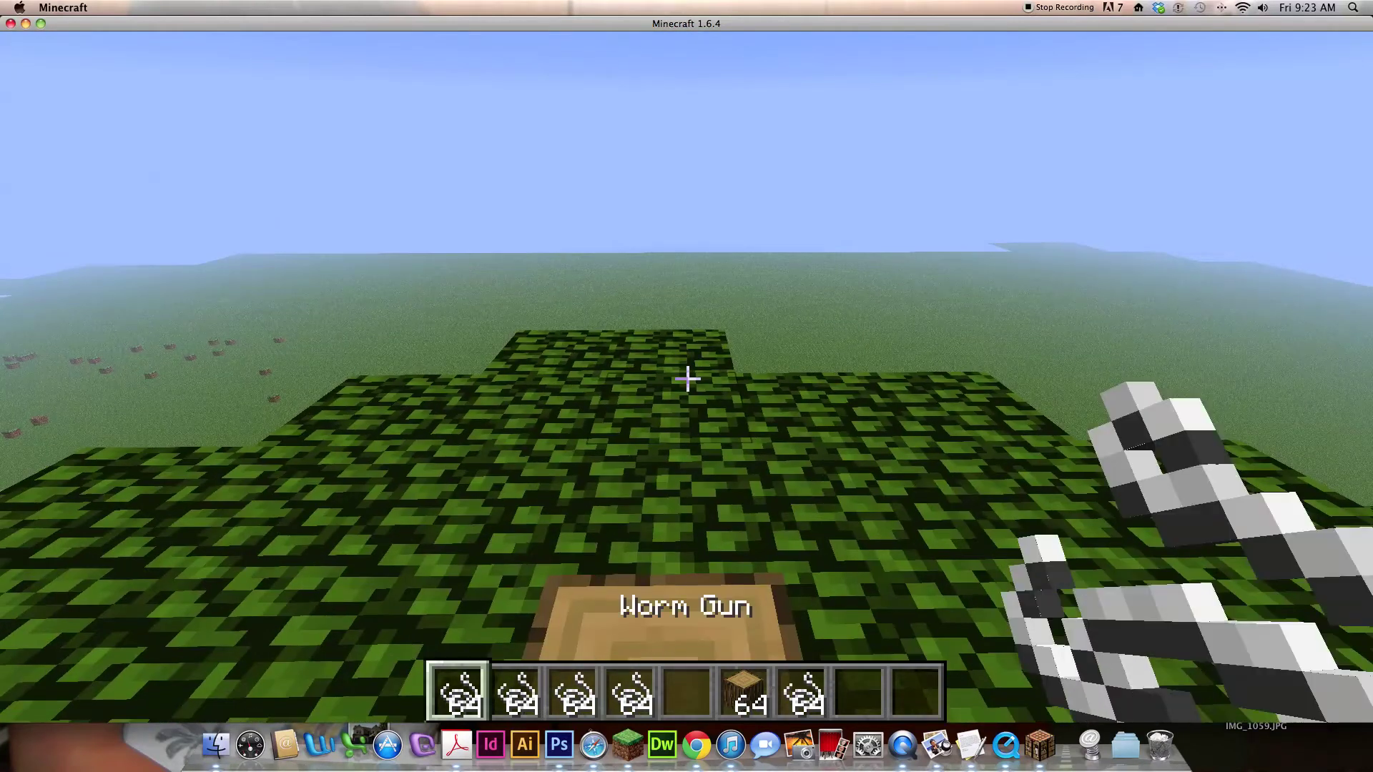
Use the Worm Gun on the tree's leaf canopy and switch to the Test Item
right_click(687, 379)
key(2)
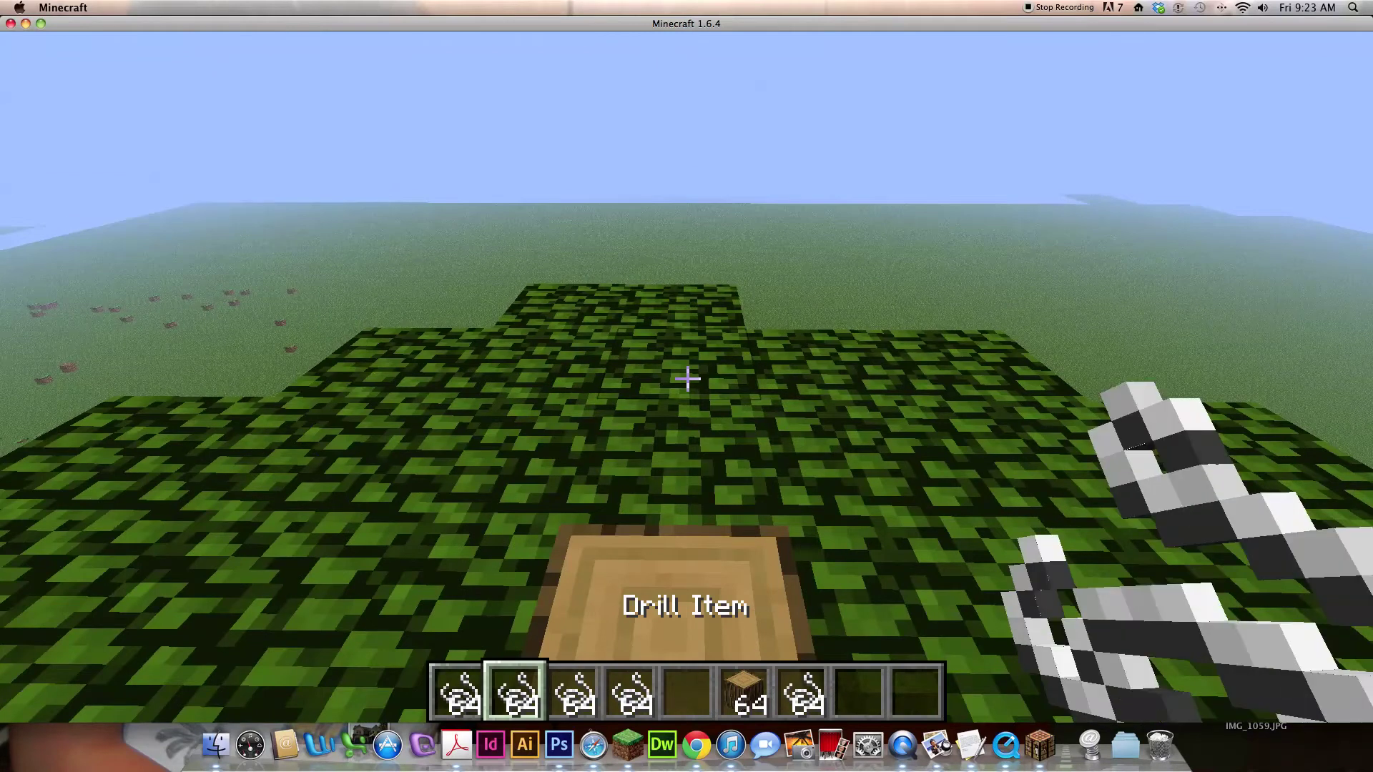
key(4)
key(e)
key(e)
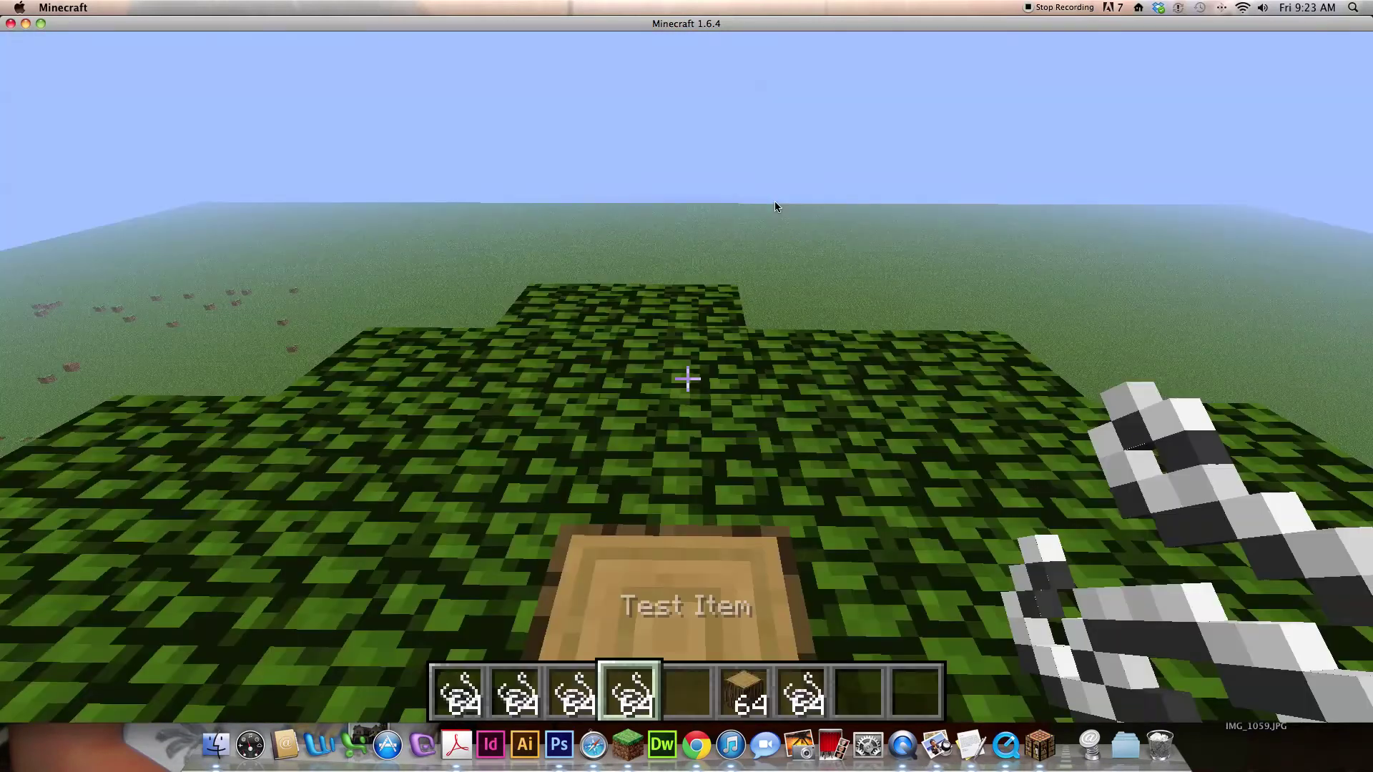
Spawn three type 1 tornadoes by repeating the previous chat command
key(t)
key(Up)
key(Return)
key(t)
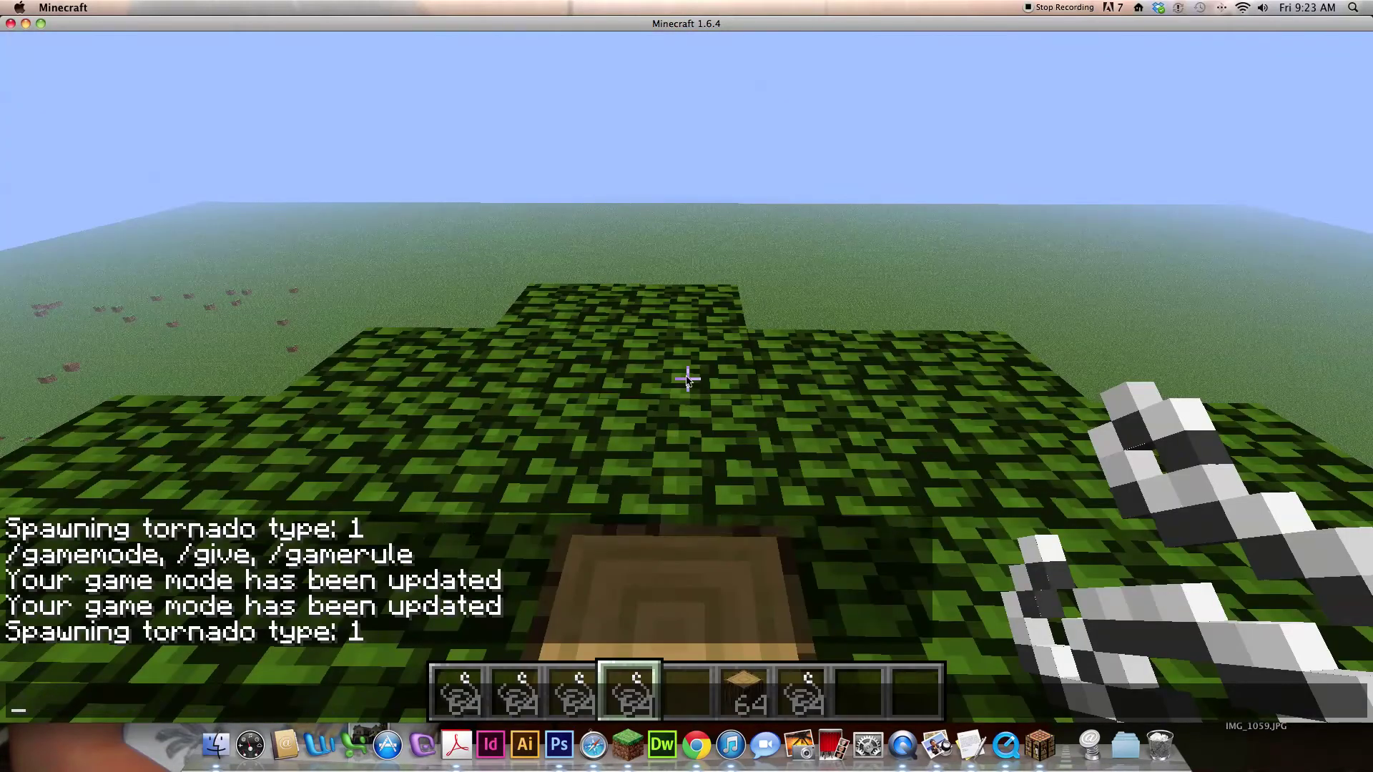
key(Up)
key(Return)
key(t)
key(Up)
key(Return)
Change the game mode with /gamemode 0 and use the Test Item while looking down at the torn-up grass
text(/gamemode)
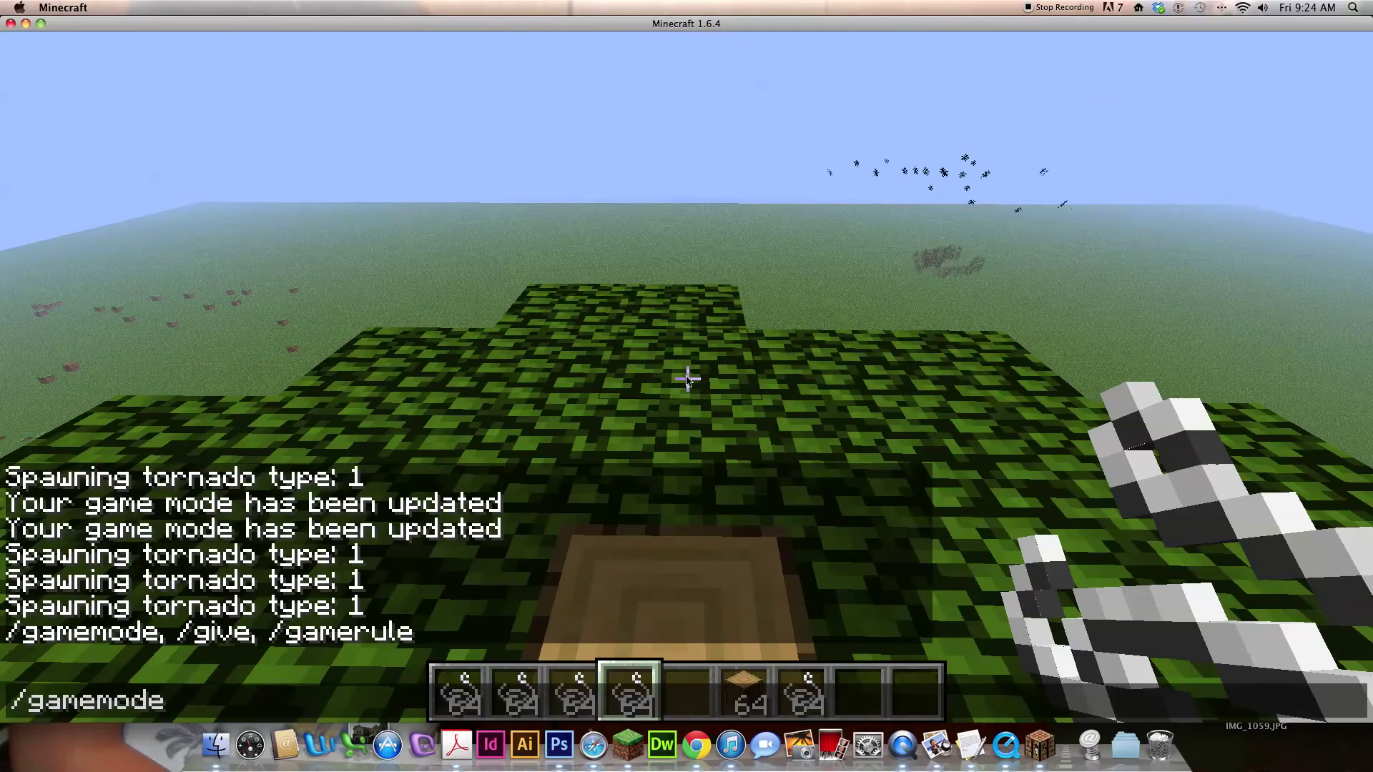
text( 0)
key(Return)
key(w)
key(5)
key(4)
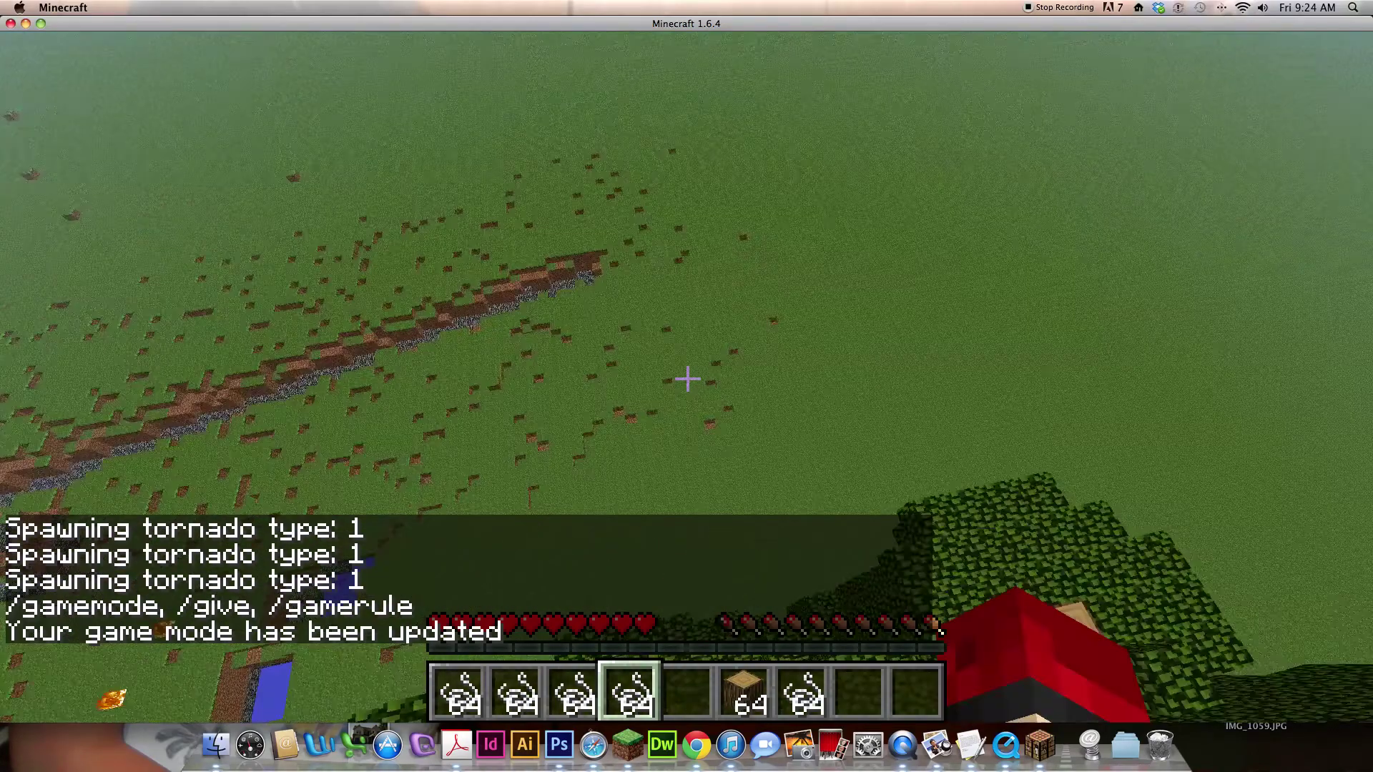
right_click(687, 379)
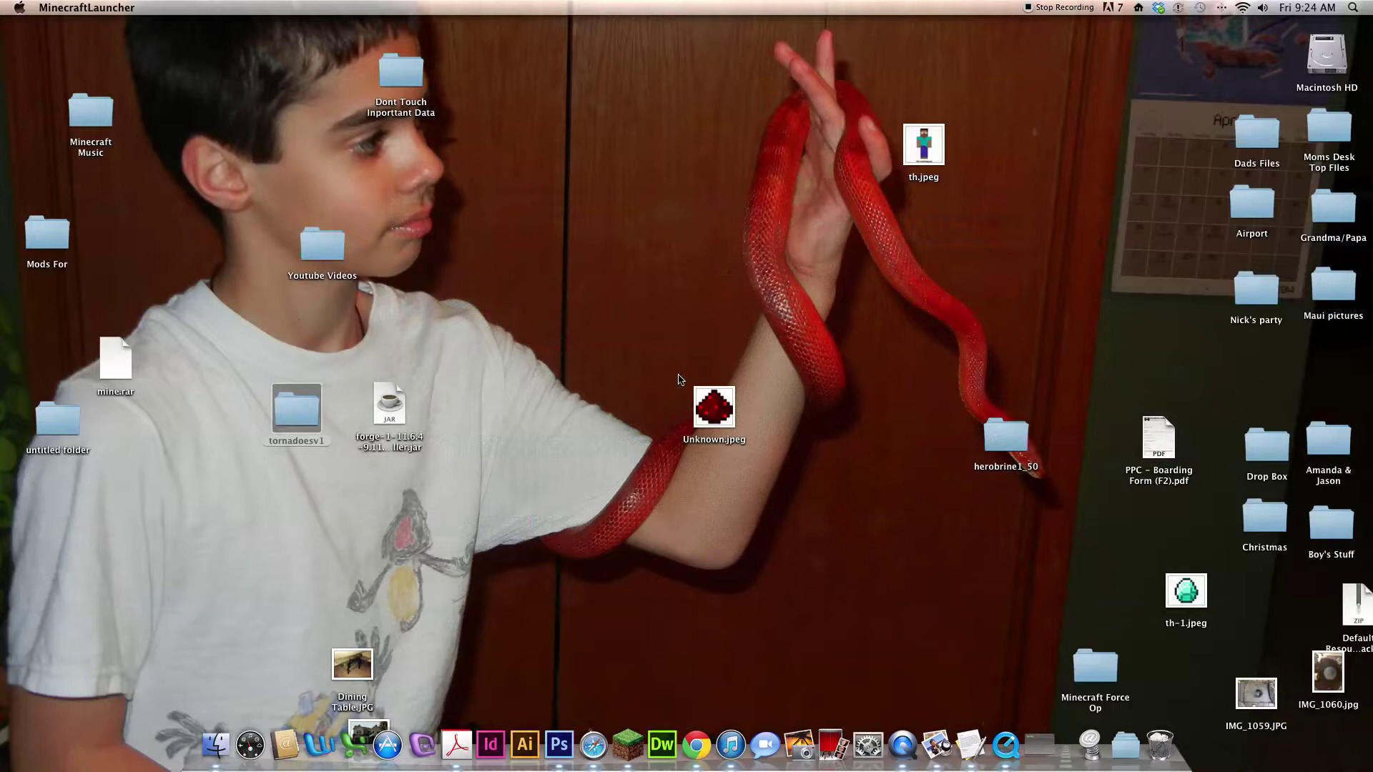